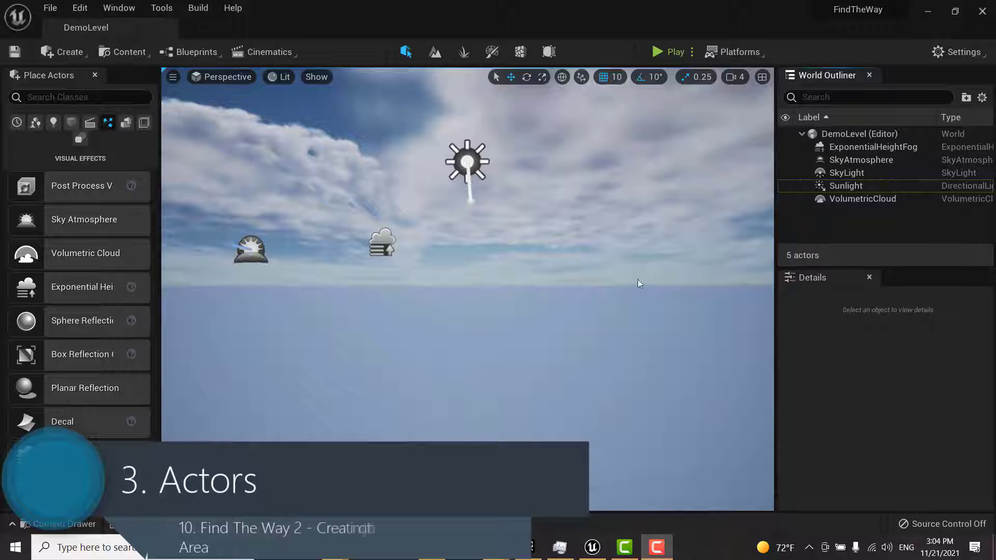
# Place a box brush from the Geometry actors in the level at about X 290, Y 160, Z 230
pyautogui.click(598, 285)
pyautogui.moveTo(599, 286); pyautogui.dragTo(484, 226, button='right')
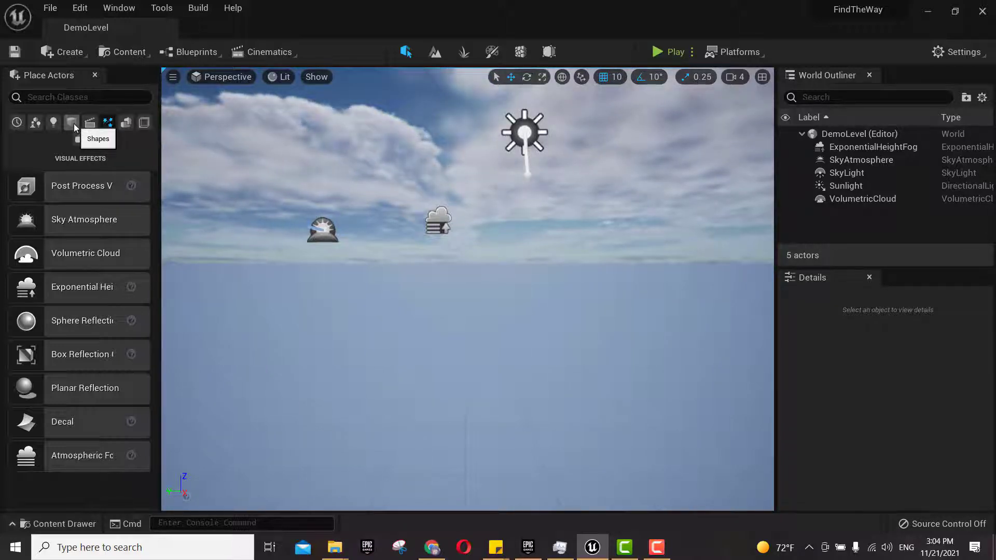
pyautogui.click(87, 124)
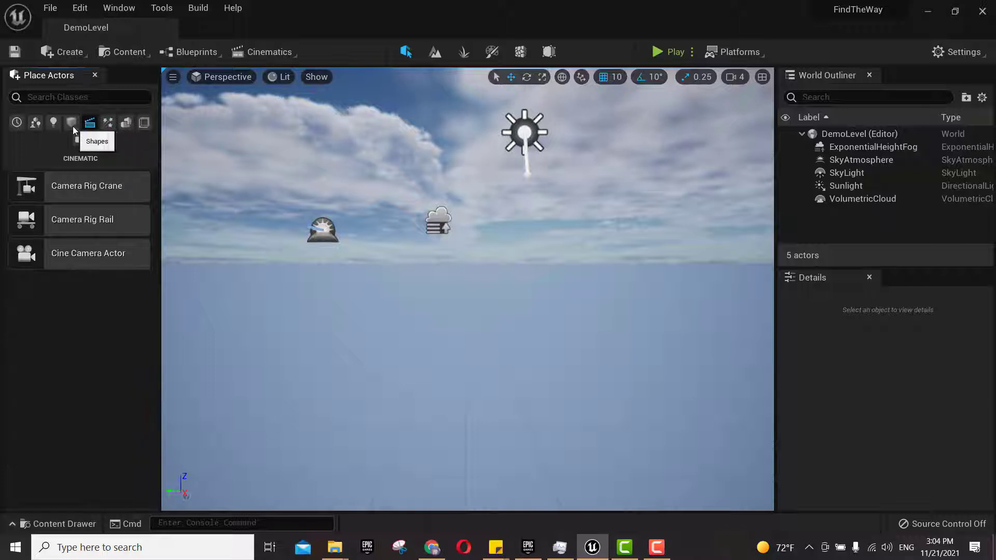
pyautogui.click(72, 124)
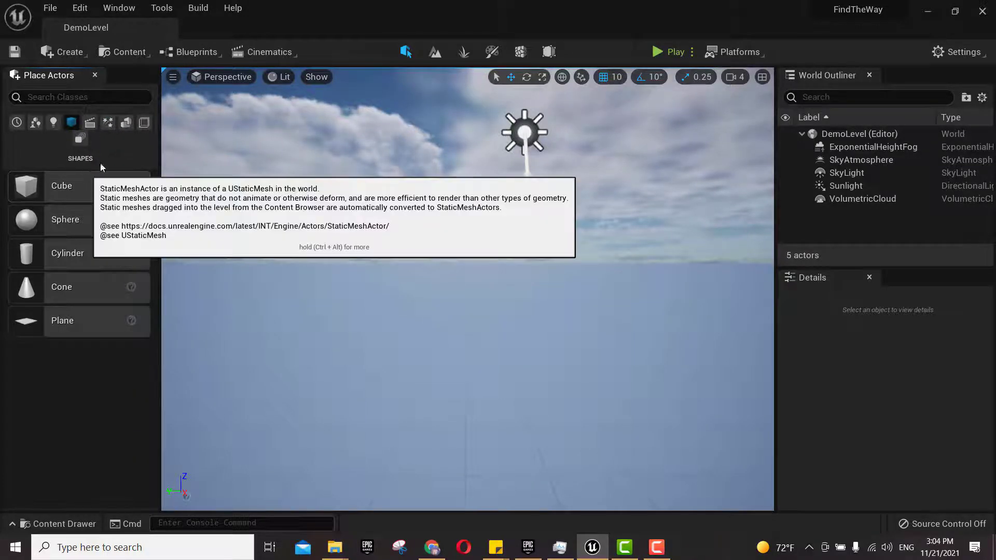
pyautogui.click(124, 126)
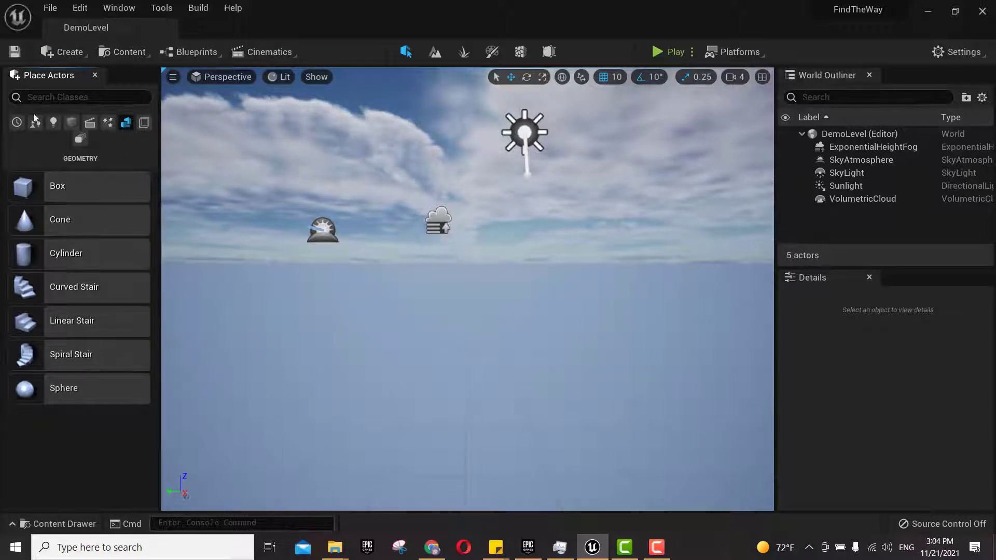
pyautogui.click(64, 56)
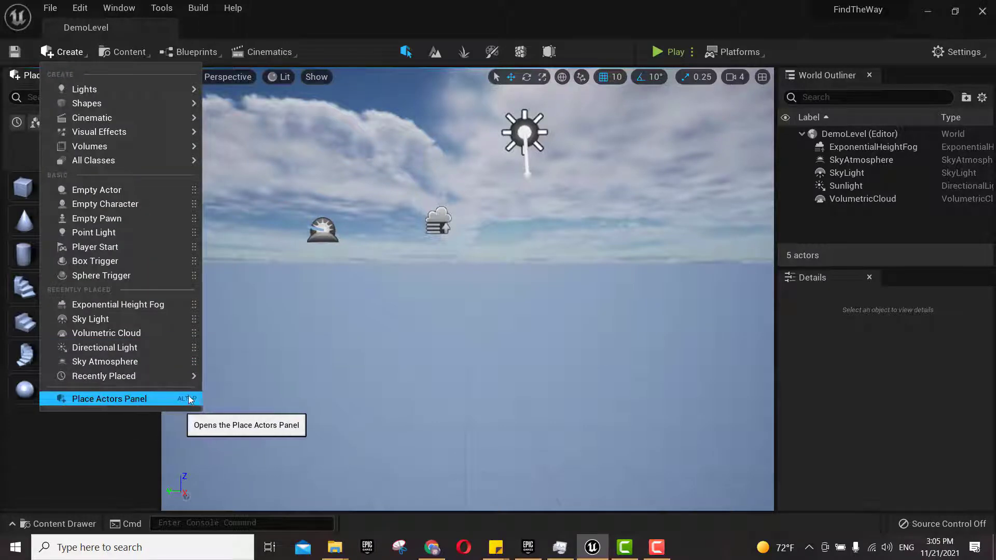
pyautogui.click(79, 440)
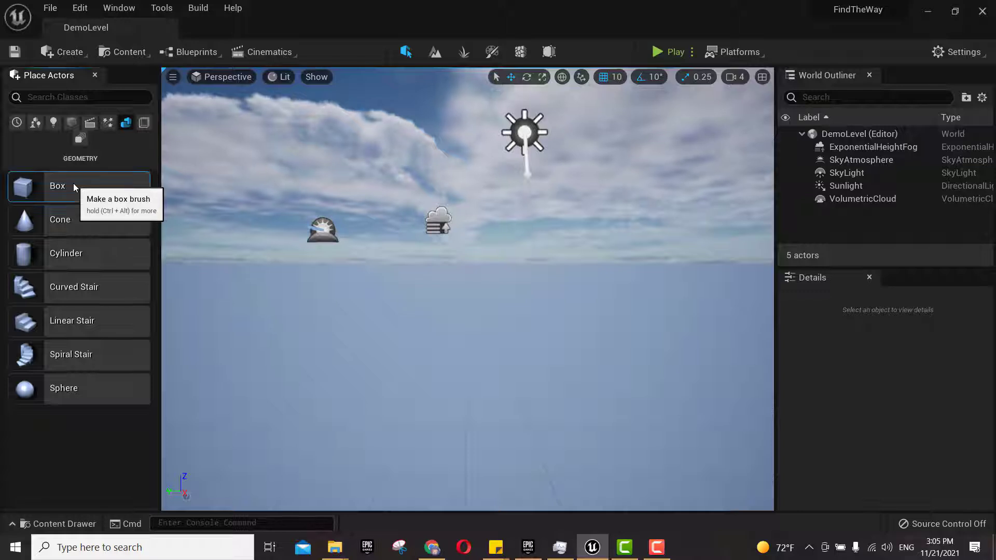
pyautogui.moveTo(73, 183)
pyautogui.mouseDown()
pyautogui.moveTo(349, 260)
pyautogui.moveTo(441, 314)
pyautogui.mouseUp()
# Set the box brush's location to X 0, Y 0, Z -5
pyautogui.scroll(2, 883, 436)
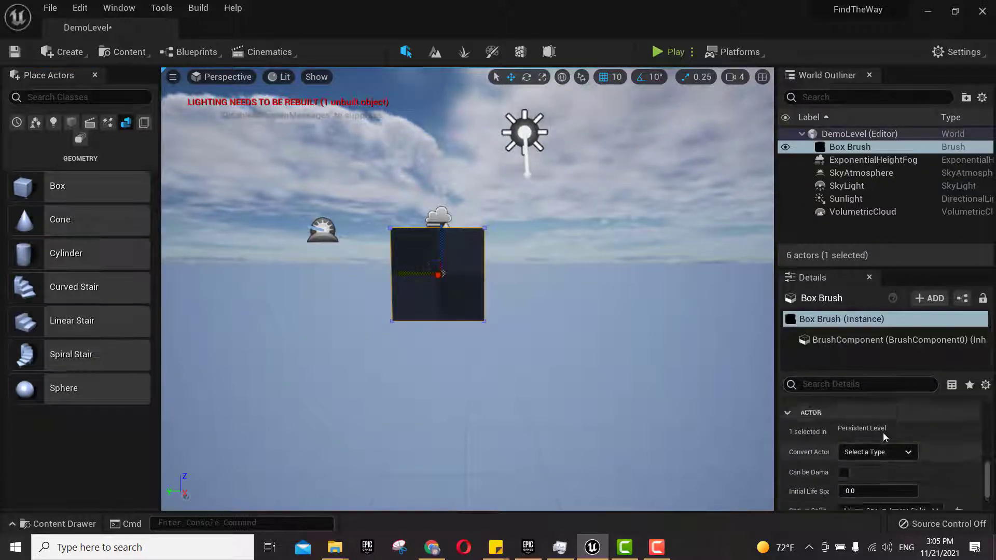
pyautogui.scroll(-6, 883, 434)
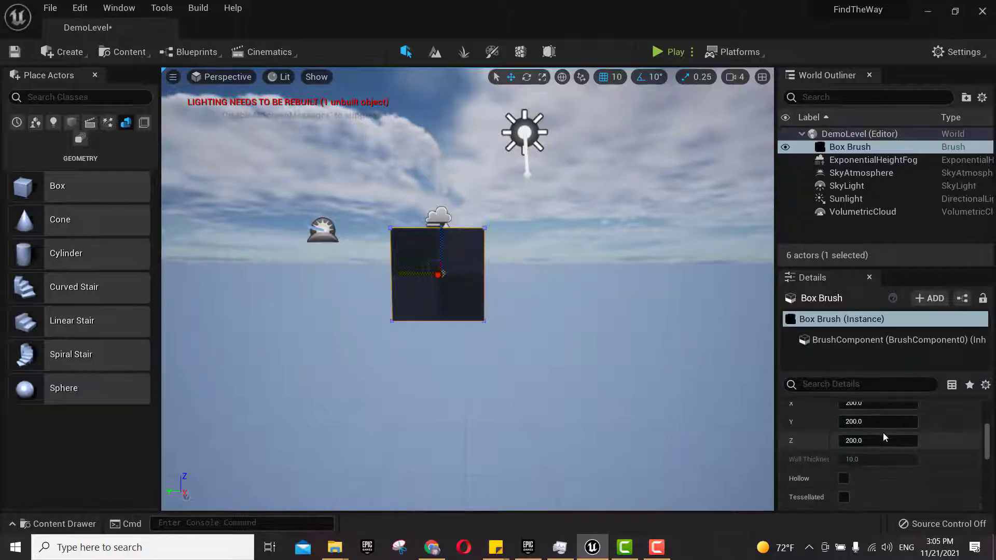
pyautogui.scroll(1, 883, 437)
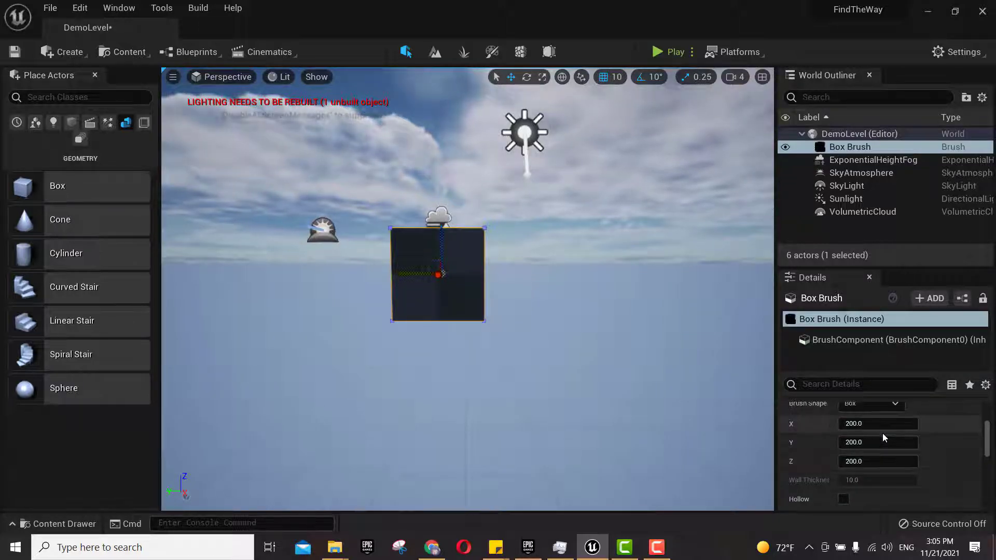
pyautogui.scroll(4, 882, 433)
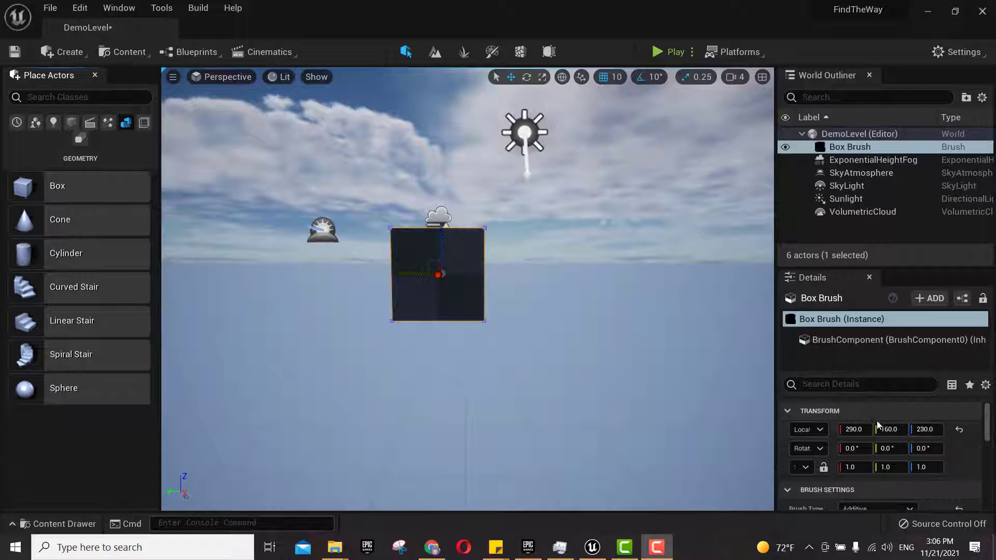
pyautogui.click(861, 429)
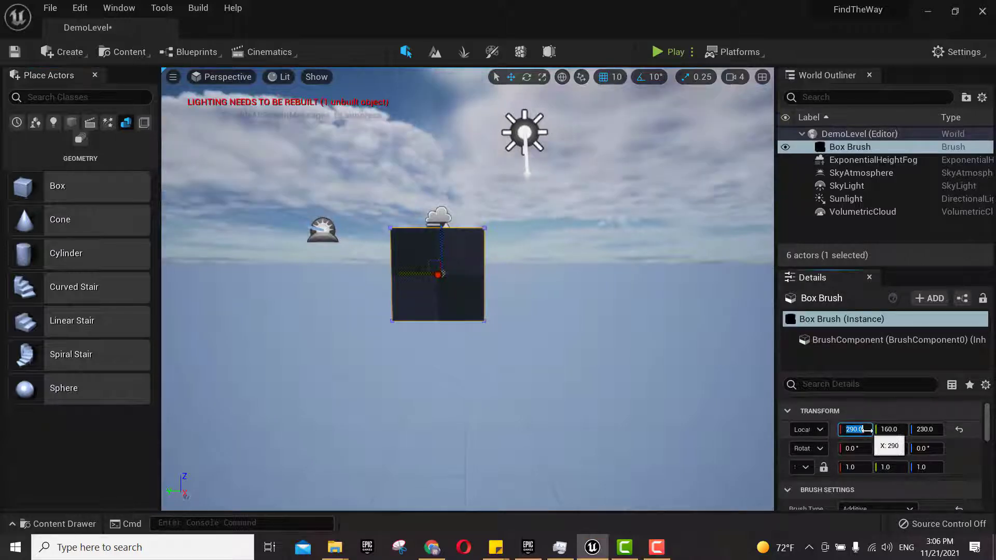
pyautogui.write('0')
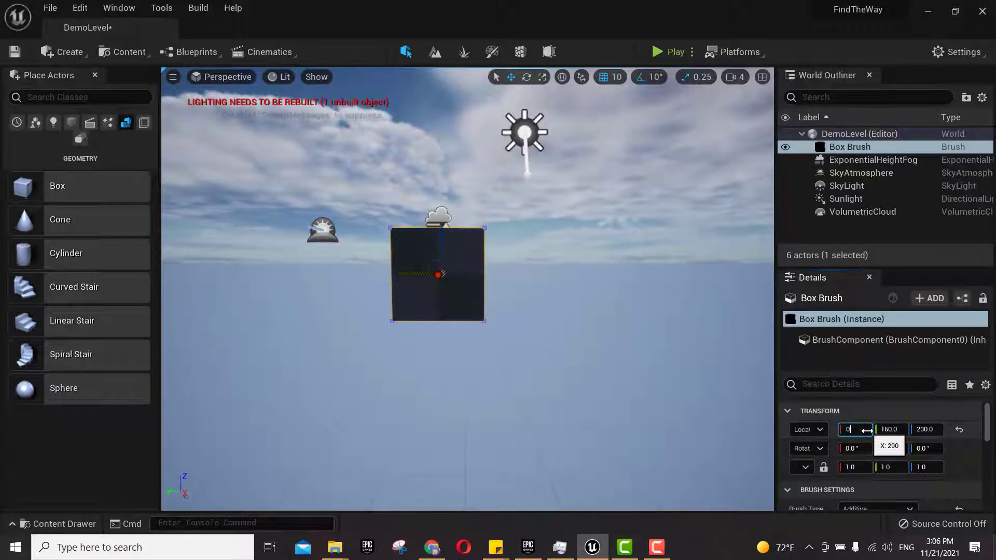
pyautogui.press('Tab')
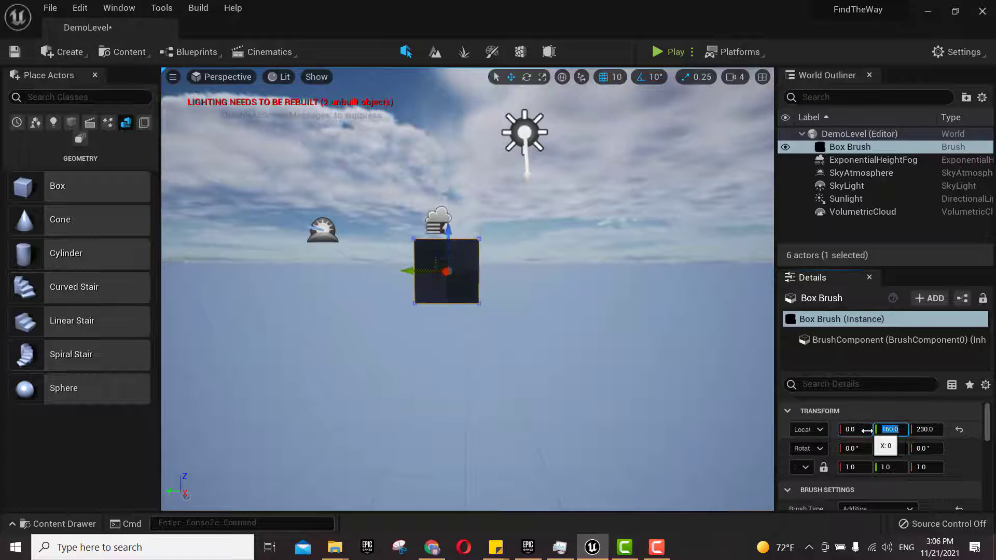
pyautogui.write('0')
pyautogui.press('Tab')
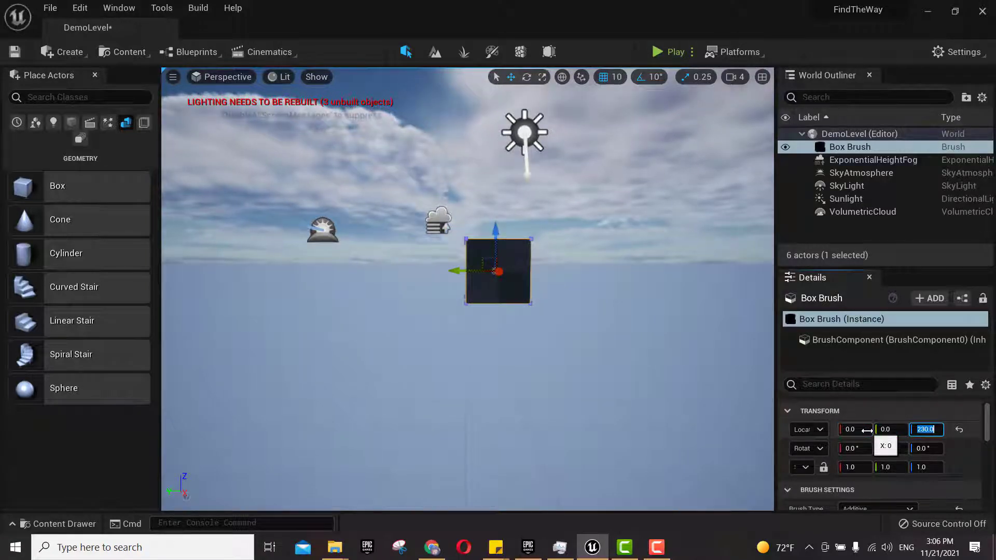
pyautogui.write('-5')
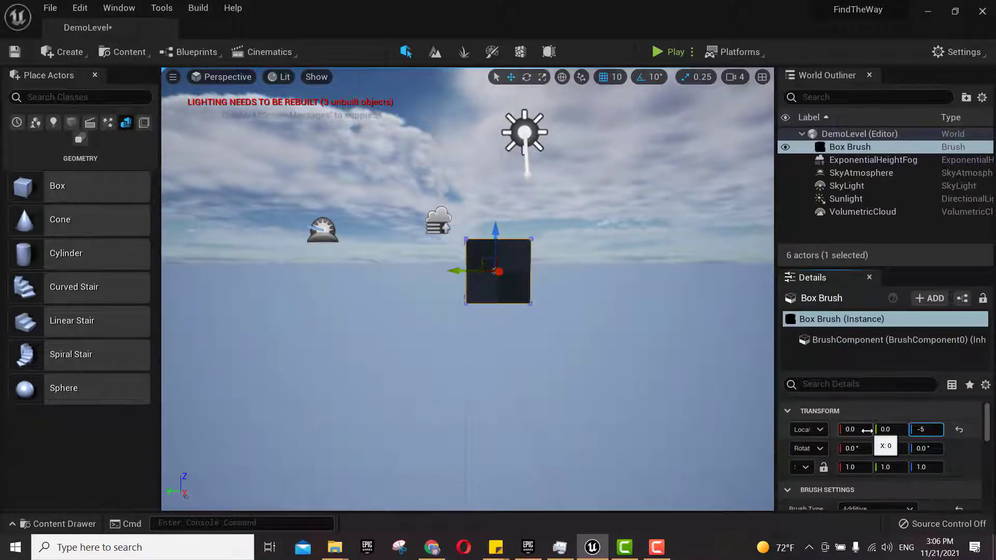
pyautogui.press('Return')
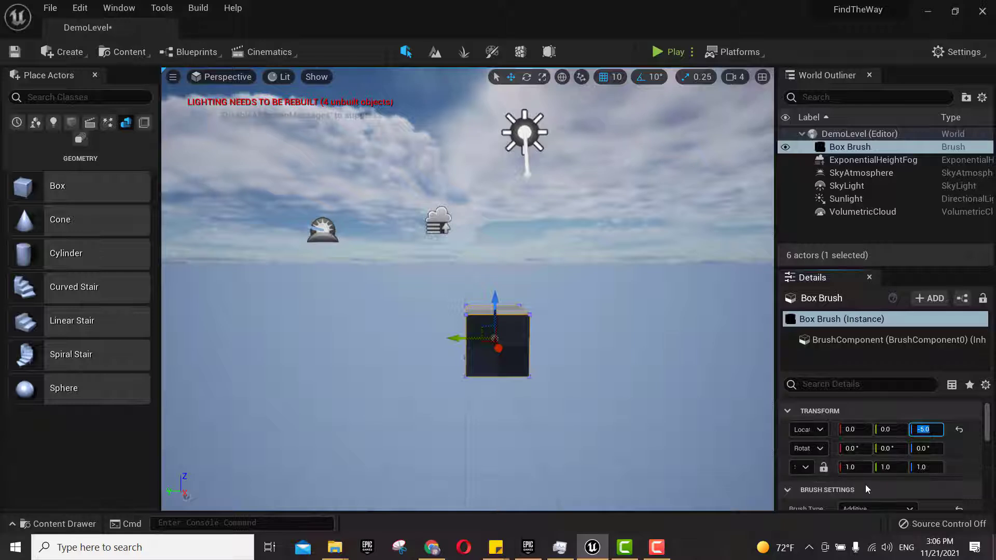
# Set the box brush's dimensions to X 2800, Y 5000 and Z 10 to form a flat ground
pyautogui.scroll(-3, 865, 489)
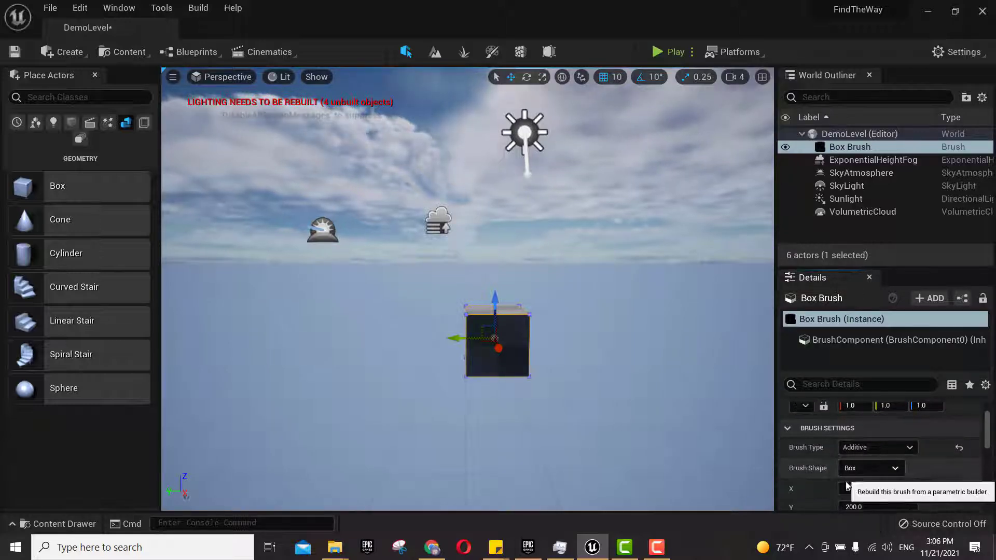
pyautogui.scroll(-1, 846, 486)
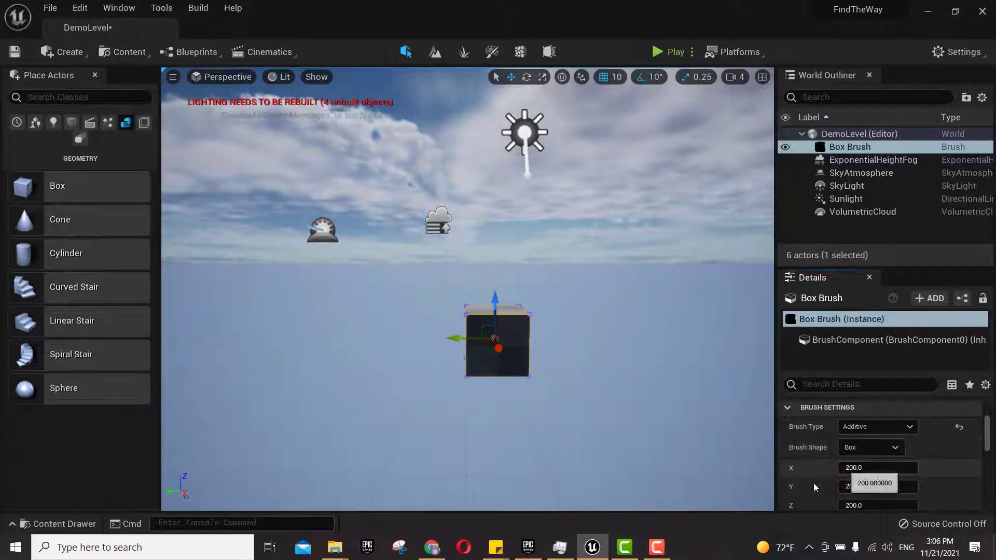
pyautogui.scroll(-1, 857, 471)
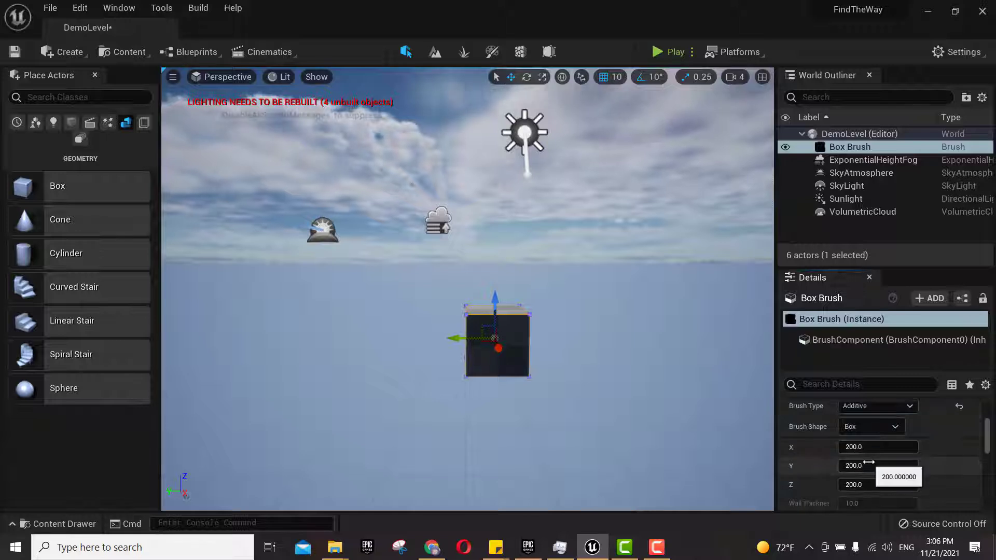
pyautogui.click(874, 449)
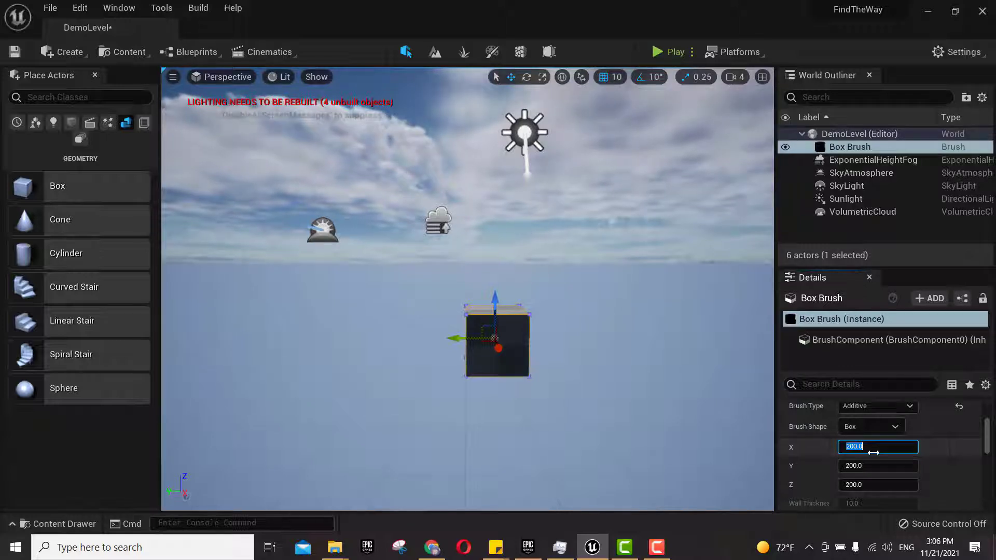
pyautogui.write('2800')
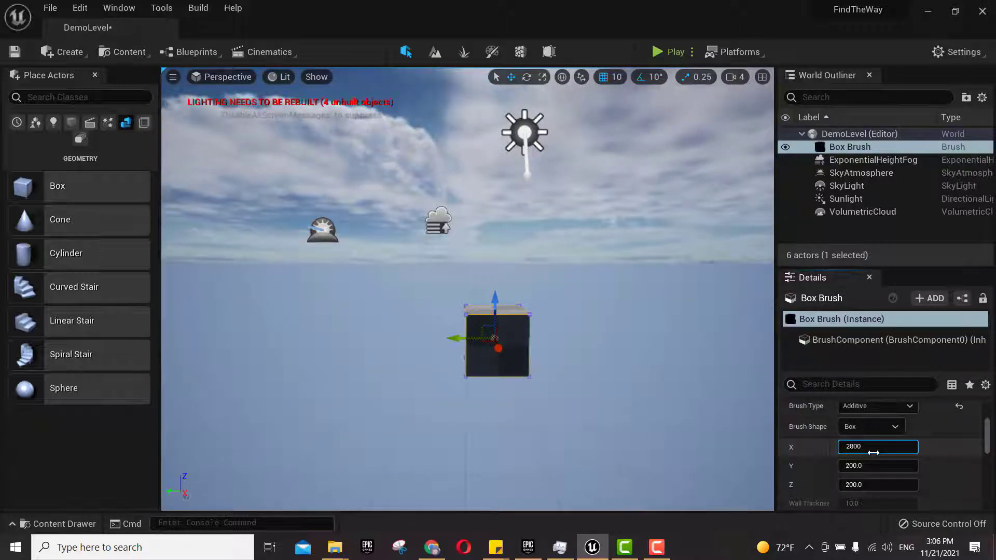
pyautogui.press('Tab')
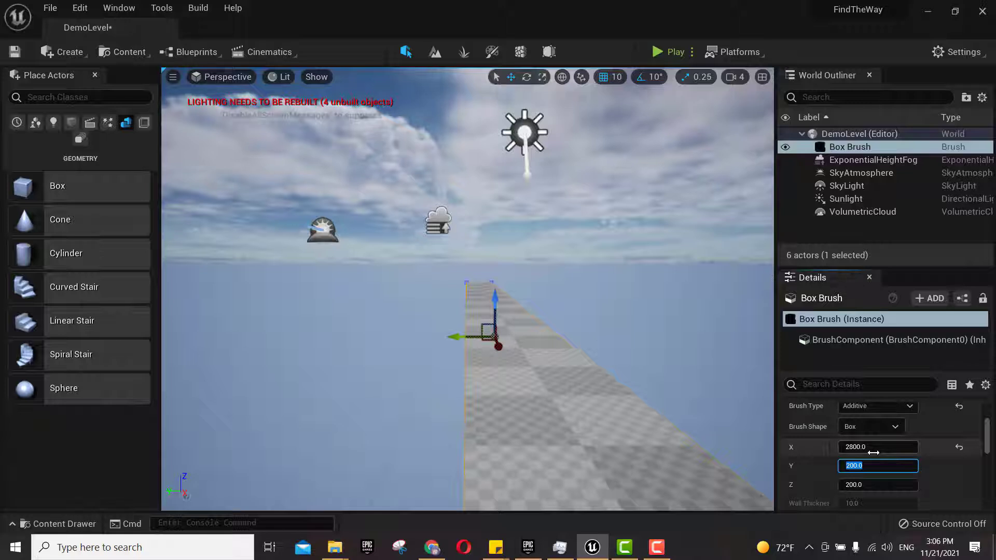
pyautogui.write('500')
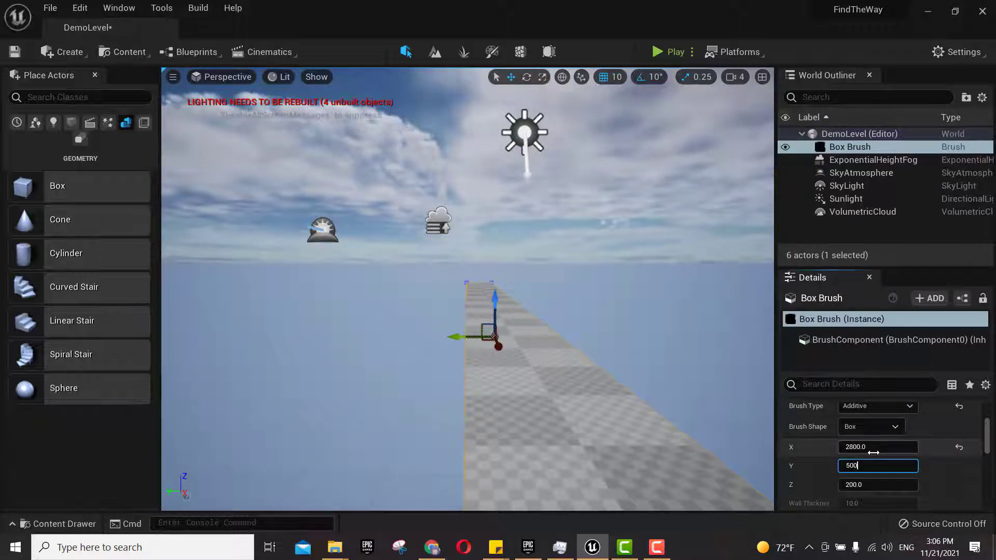
pyautogui.write('0')
pyautogui.press('Tab')
pyautogui.write('10')
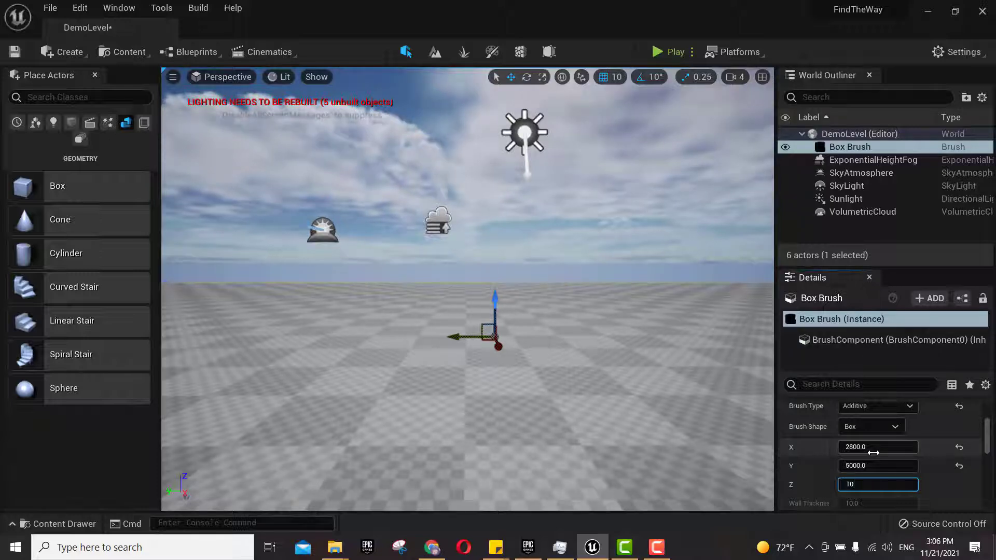
pyautogui.press('Return')
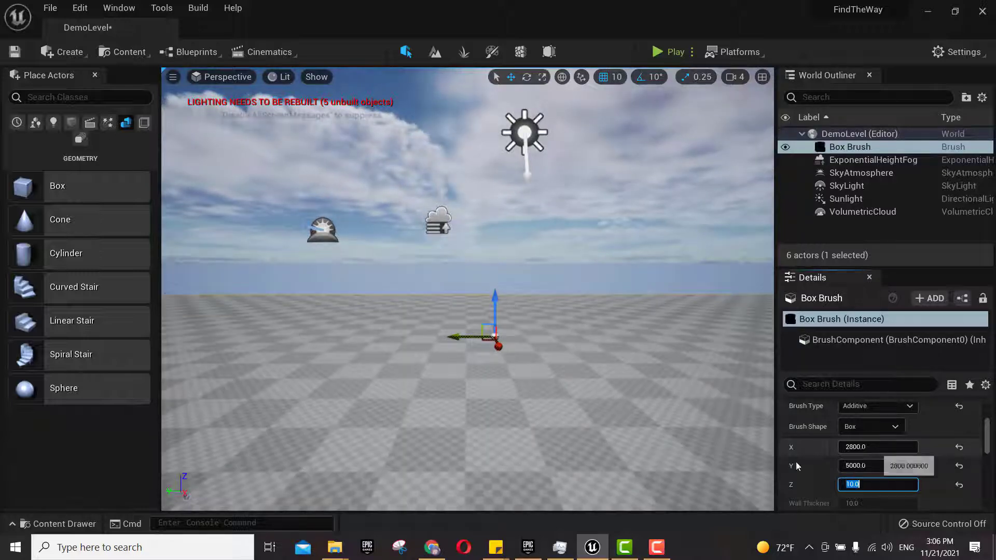
# Rename the box brush actor as Ground1
pyautogui.moveTo(596, 358); pyautogui.dragTo(550, 365, button='right')
pyautogui.moveTo(633, 305)
pyautogui.mouseDown(button='right')
pyautogui.moveTo(622, 311)
pyautogui.moveTo(634, 304)
pyautogui.mouseUp(button='right')
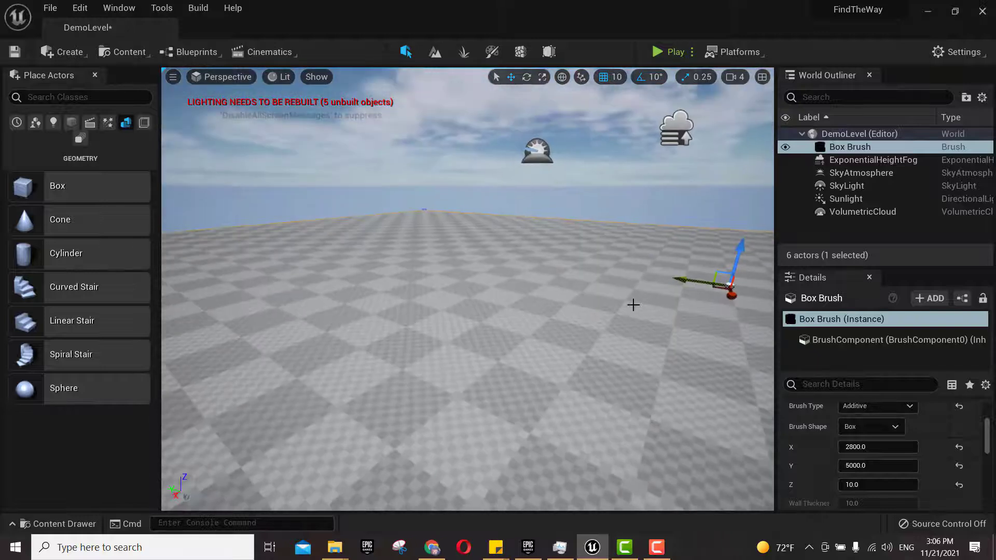
pyautogui.click(835, 149)
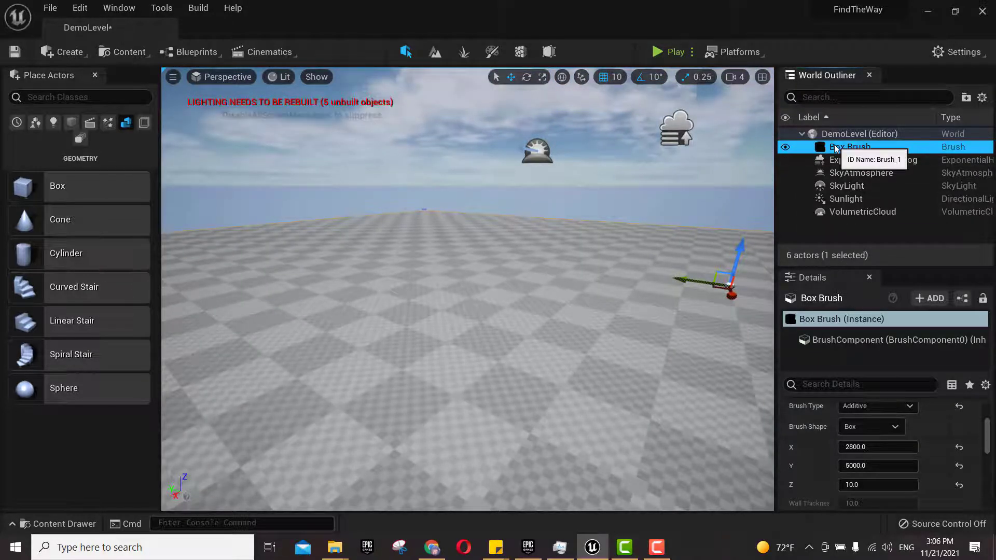
pyautogui.press('F2')
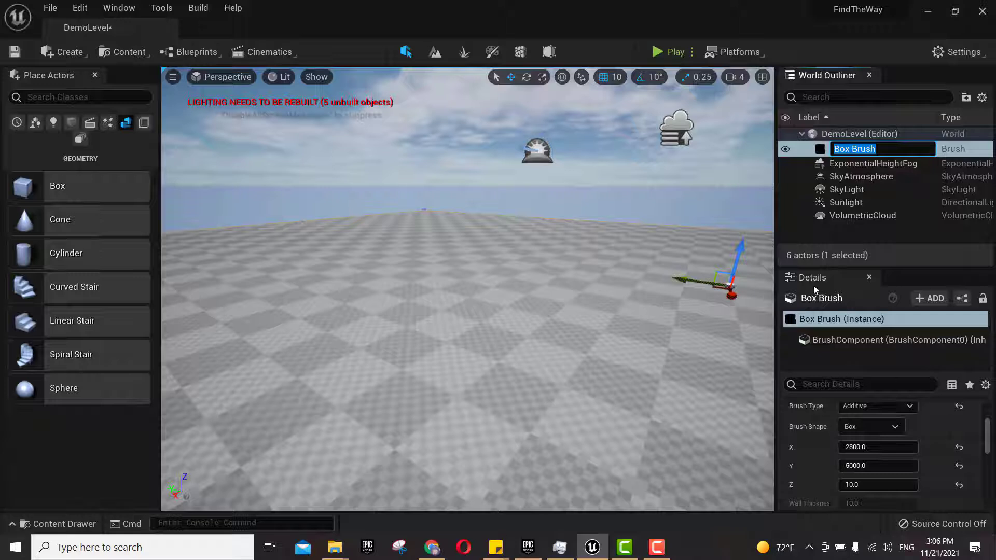
pyautogui.write('G')
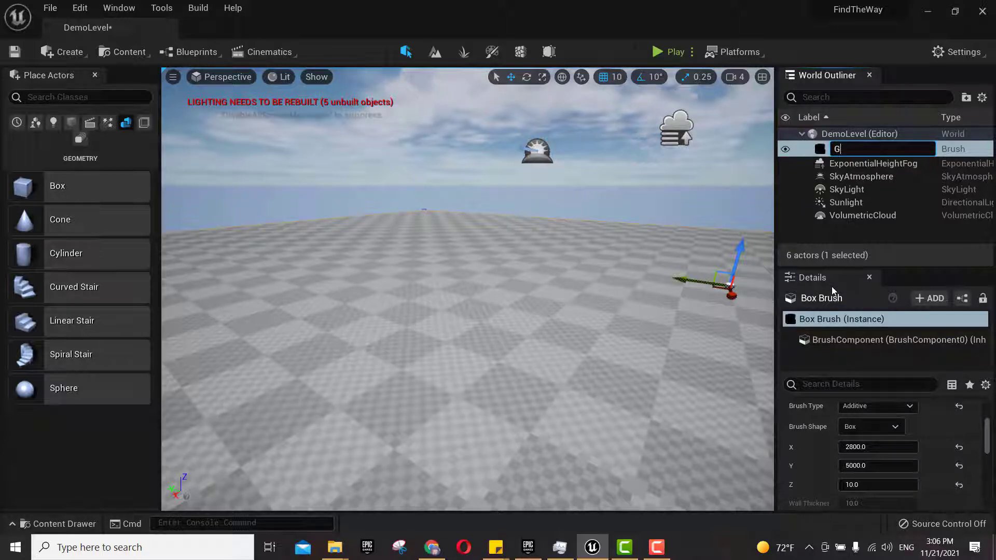
pyautogui.write('round1')
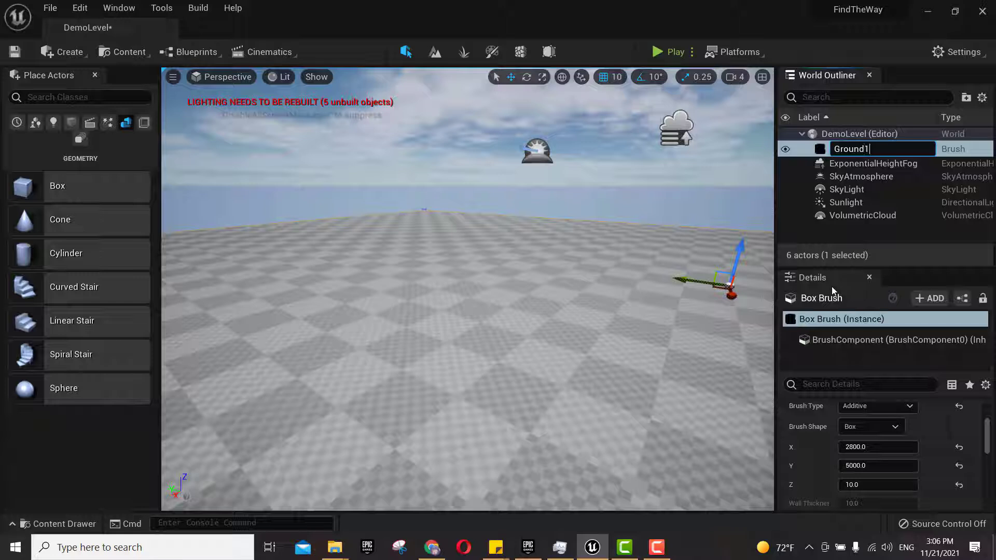
pyautogui.press('Return')
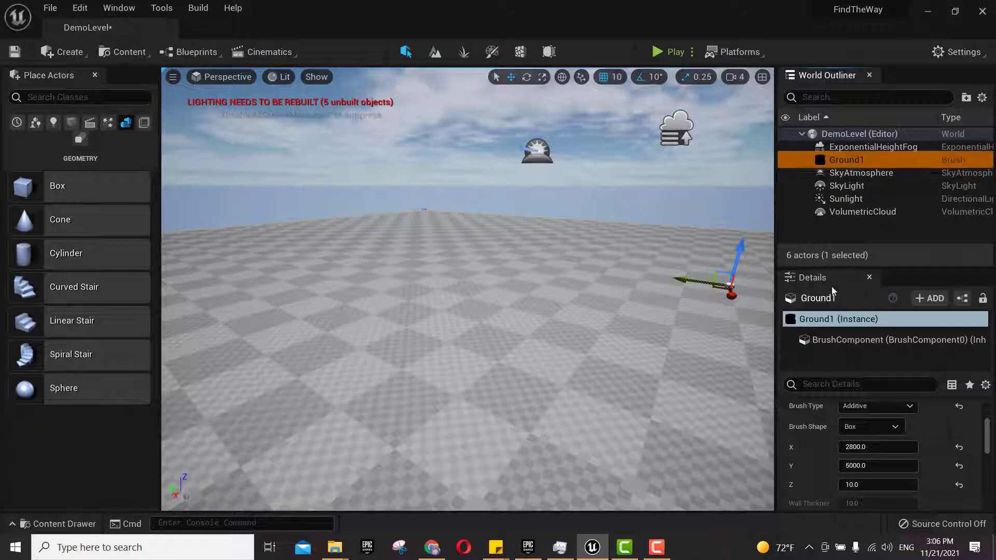
# Switch the level viewport from perspective to the orthographic Top view
pyautogui.moveTo(561, 285); pyautogui.dragTo(562, 287, button='right')
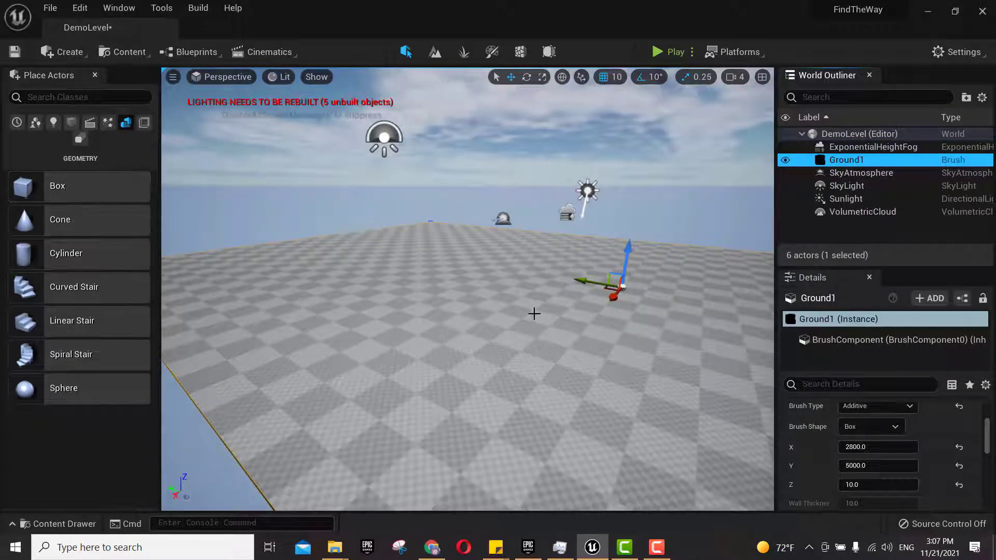
pyautogui.click(172, 77)
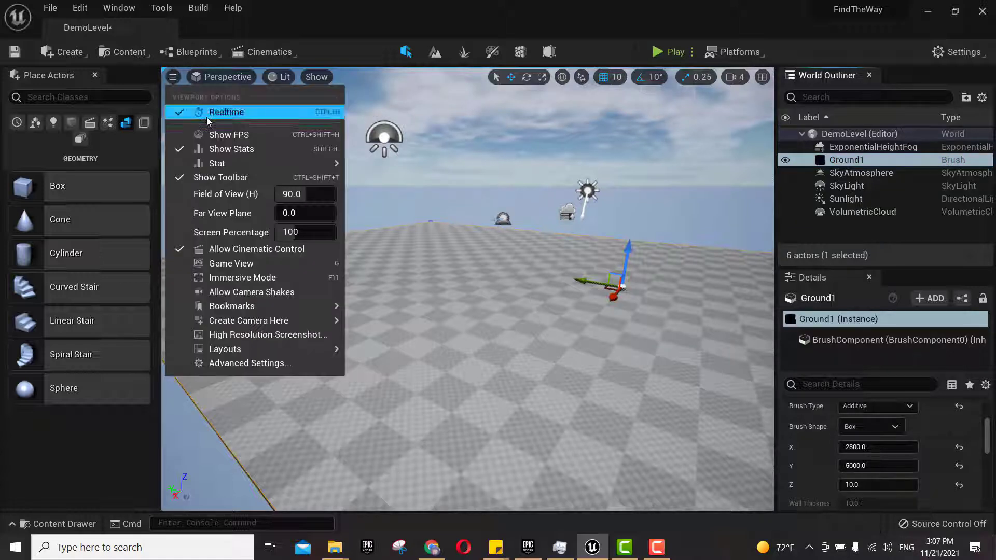
pyautogui.click(222, 77)
pyautogui.click(280, 76)
pyautogui.click(231, 77)
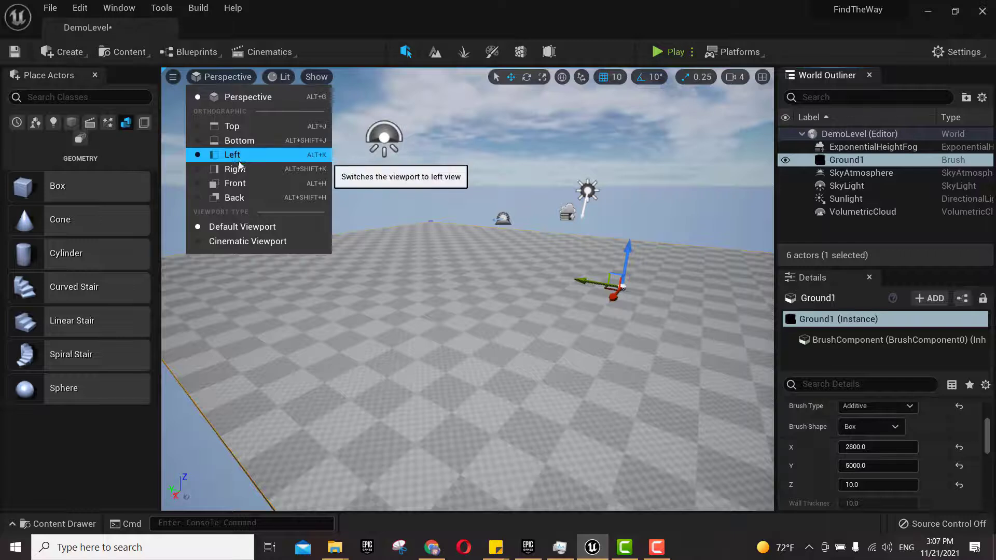
pyautogui.click(231, 127)
pyautogui.scroll(-6, 465, 279)
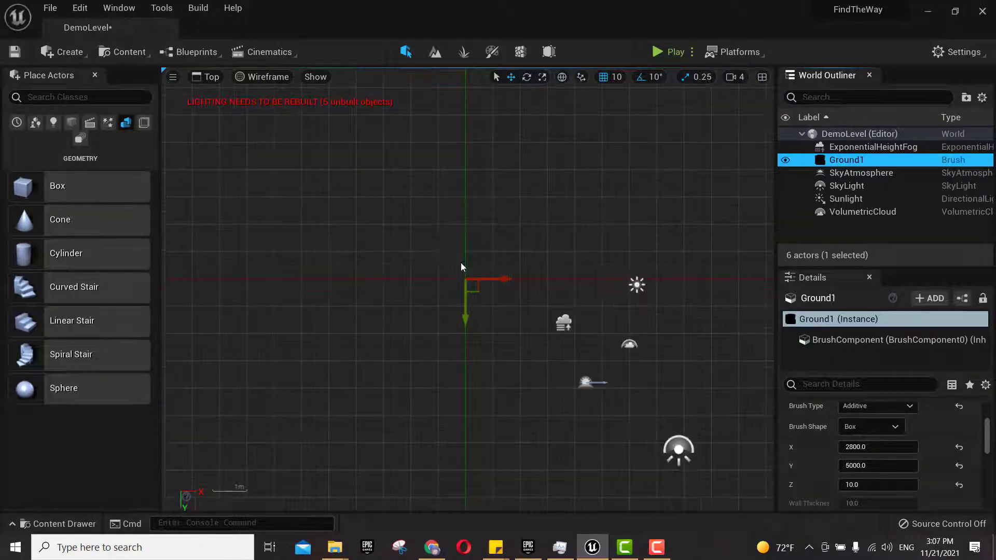
# Place a second box brush in the level and move it along Y past the ground's edge, to about Y 3330
pyautogui.scroll(-2, 465, 279)
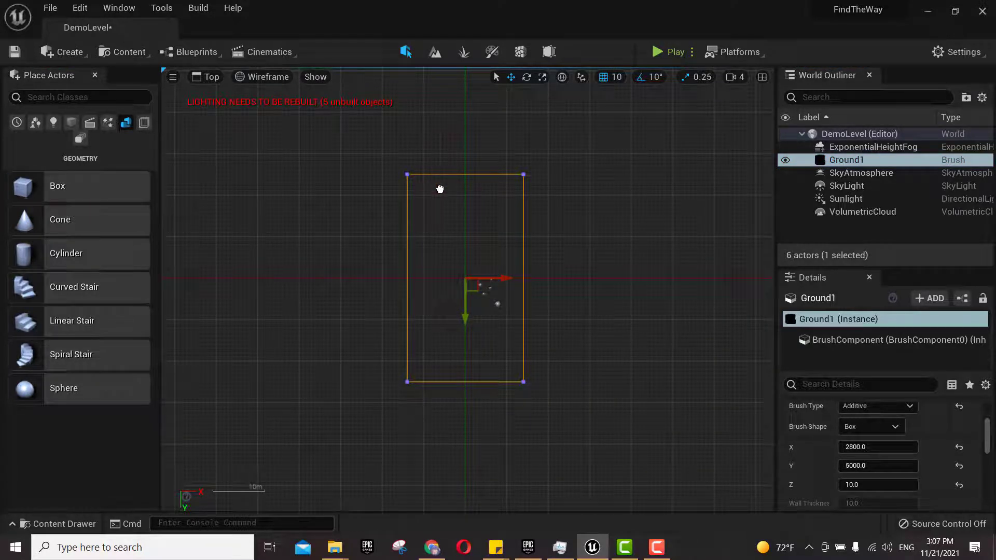
pyautogui.moveTo(440, 189); pyautogui.dragTo(441, 187)
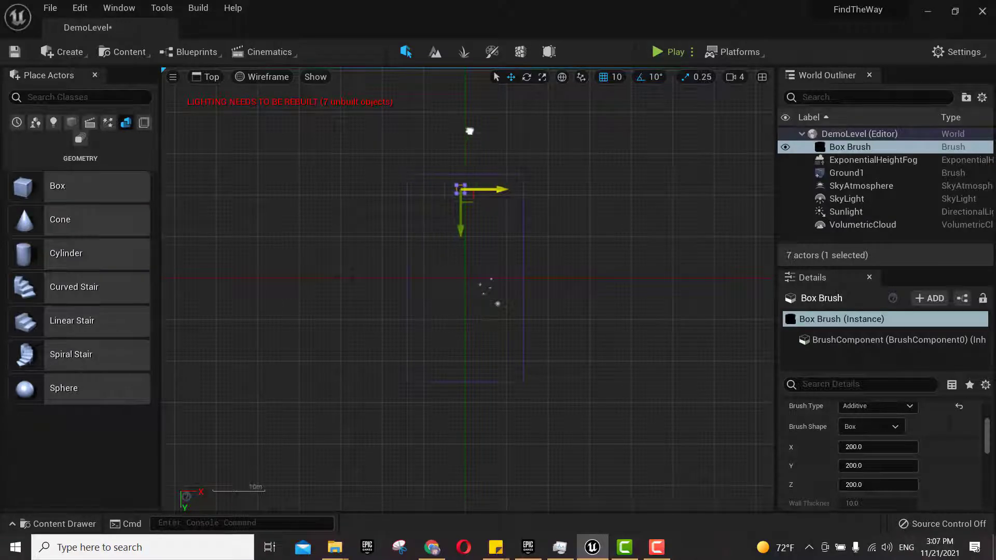
pyautogui.moveTo(463, 222)
pyautogui.mouseDown()
pyautogui.moveTo(469, 410)
pyautogui.moveTo(481, 444)
pyautogui.mouseUp()
pyautogui.scroll(3, 901, 413)
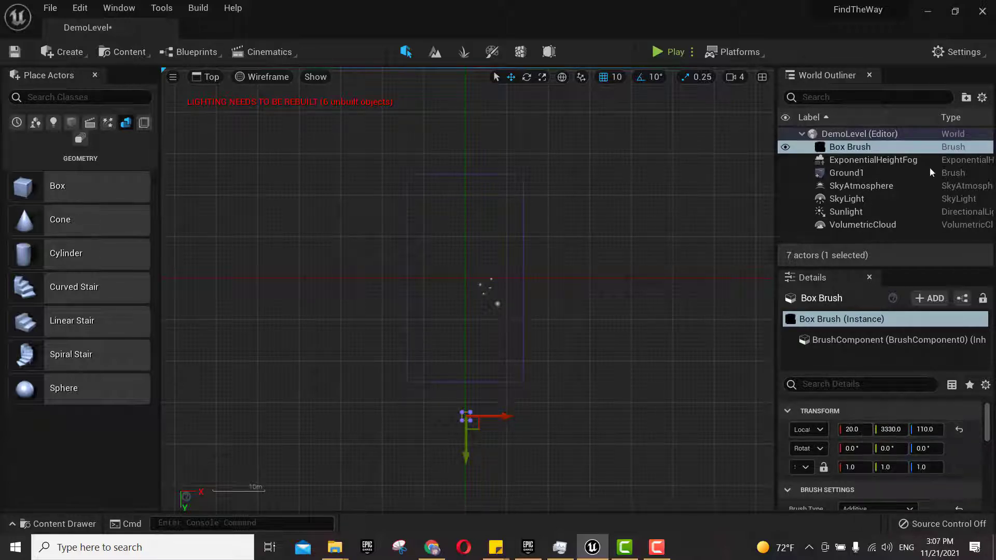
# Rename the new box brush actor as Ground 2
pyautogui.click(848, 150)
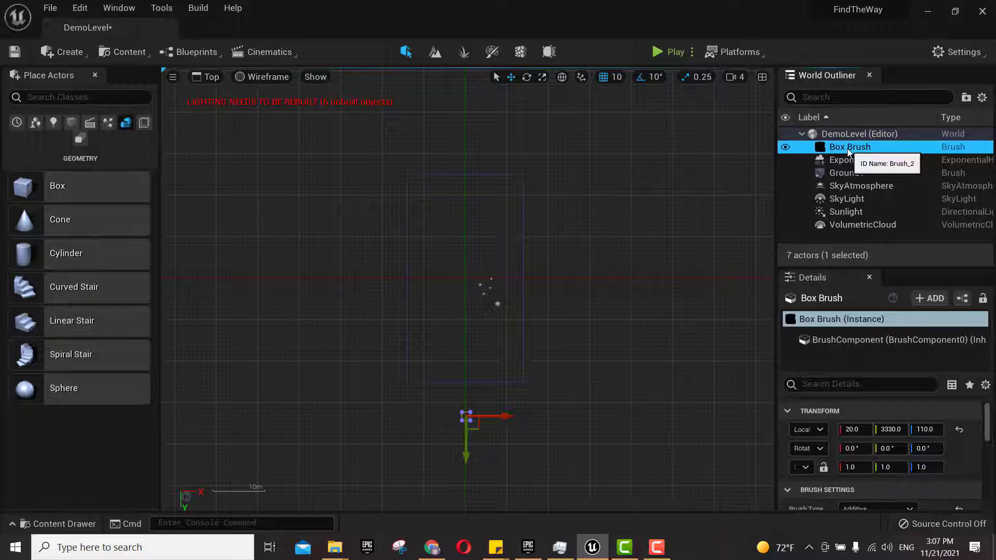
pyautogui.click(822, 299)
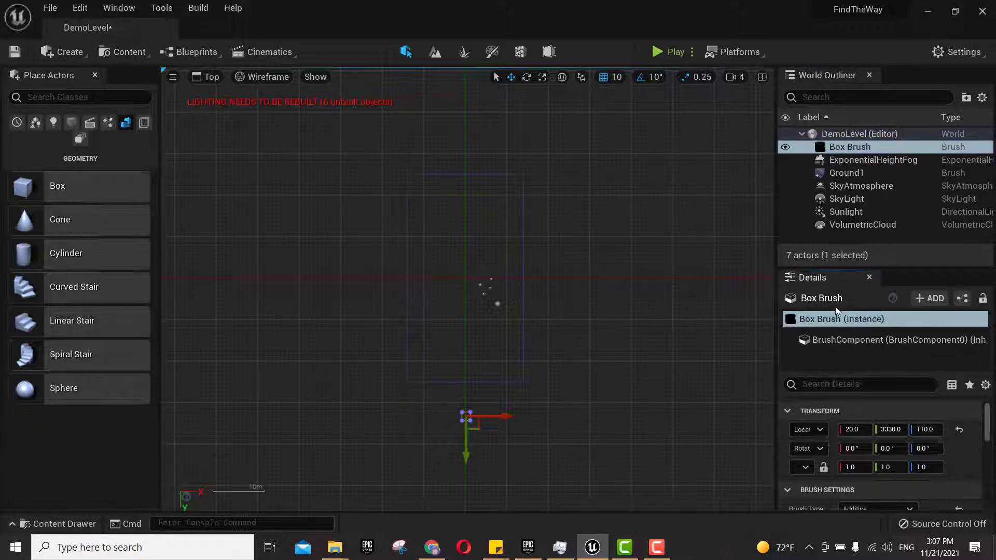
pyautogui.doubleClick(821, 300)
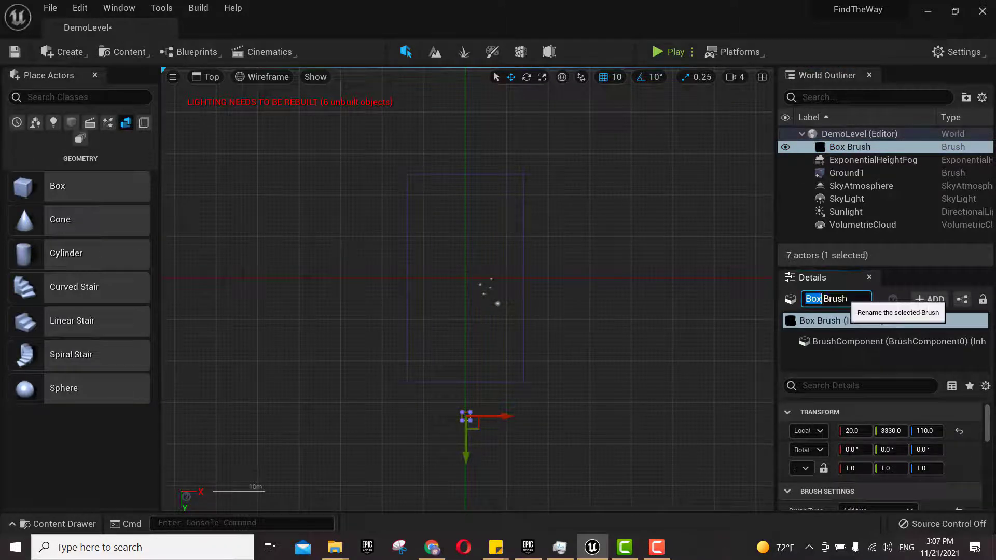
pyautogui.hotkey('ctrl', 'a')
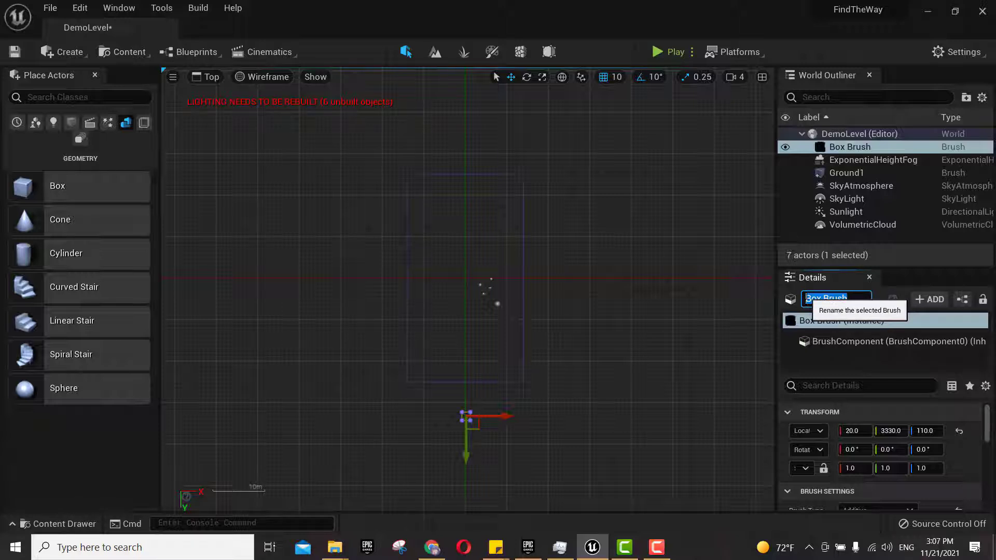
pyautogui.write('Ground 2')
pyautogui.press('Return')
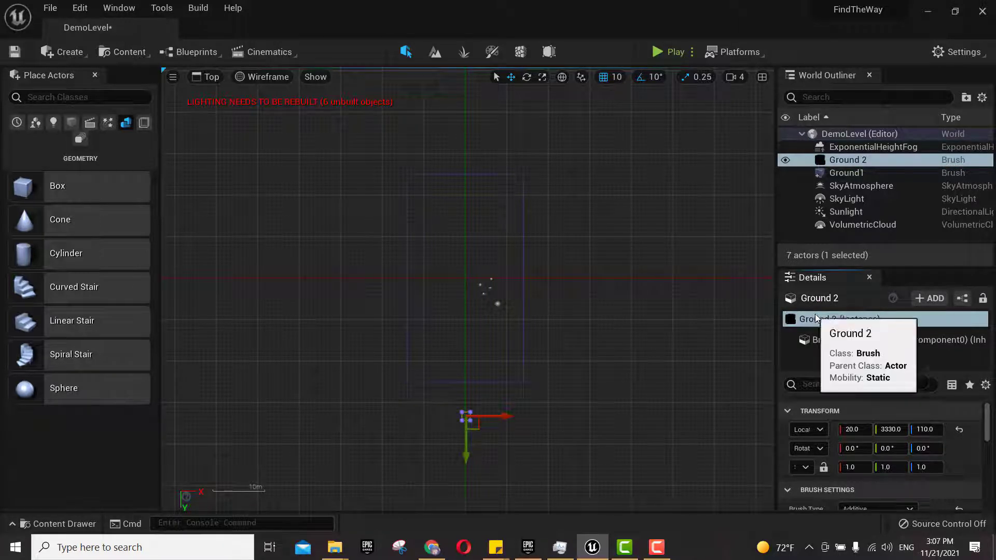
# Set the Ground 2 brush's location to X 0, Y 8700, Z -5
pyautogui.click(866, 430)
pyautogui.write('0')
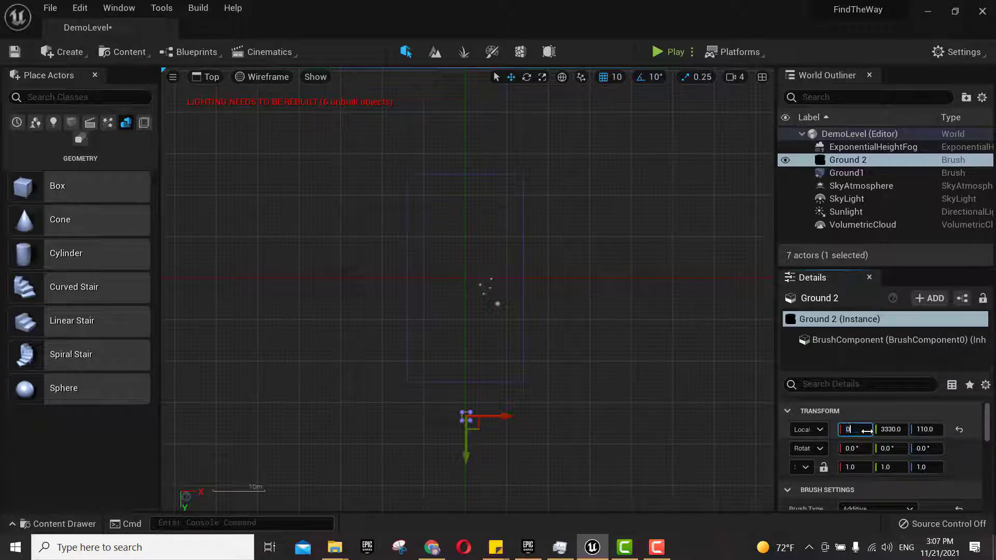
pyautogui.press('Return')
pyautogui.click(890, 429)
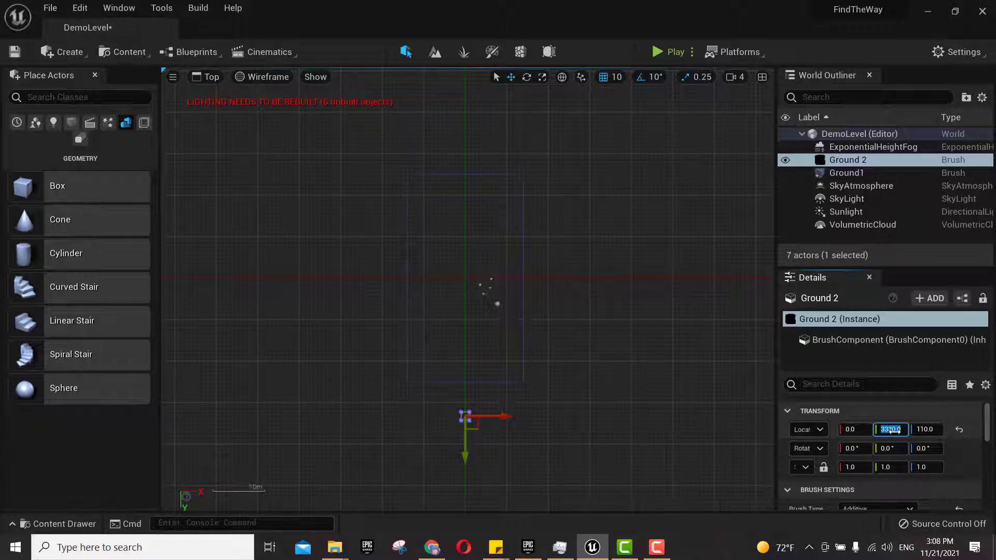
pyautogui.write('8700')
pyautogui.press('Return')
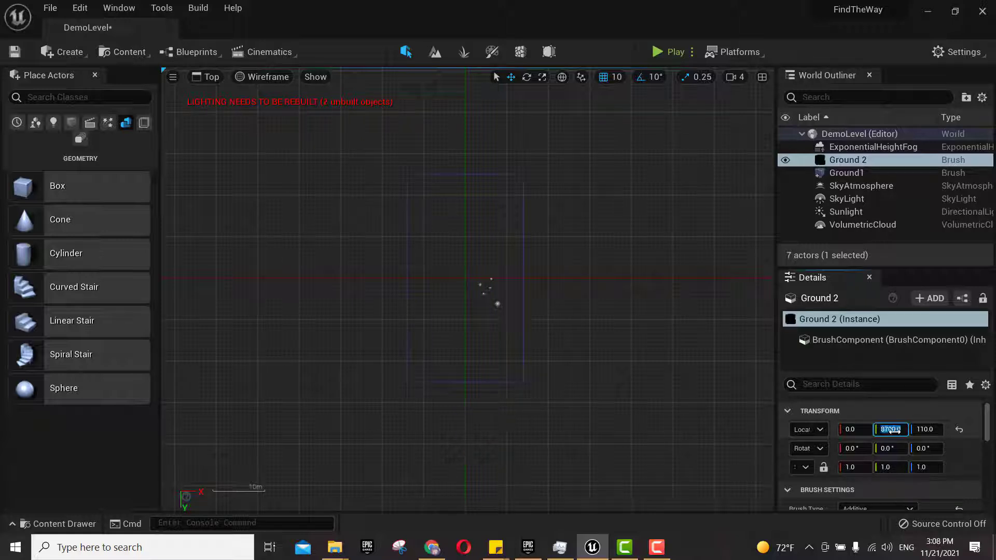
pyautogui.click(927, 430)
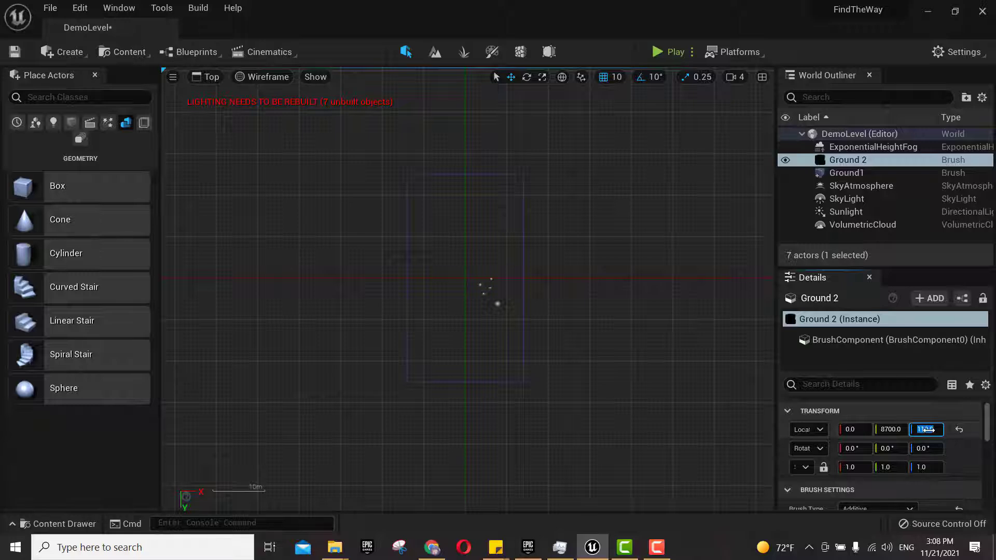
pyautogui.write('-5')
pyautogui.press('Return')
pyautogui.click(947, 413)
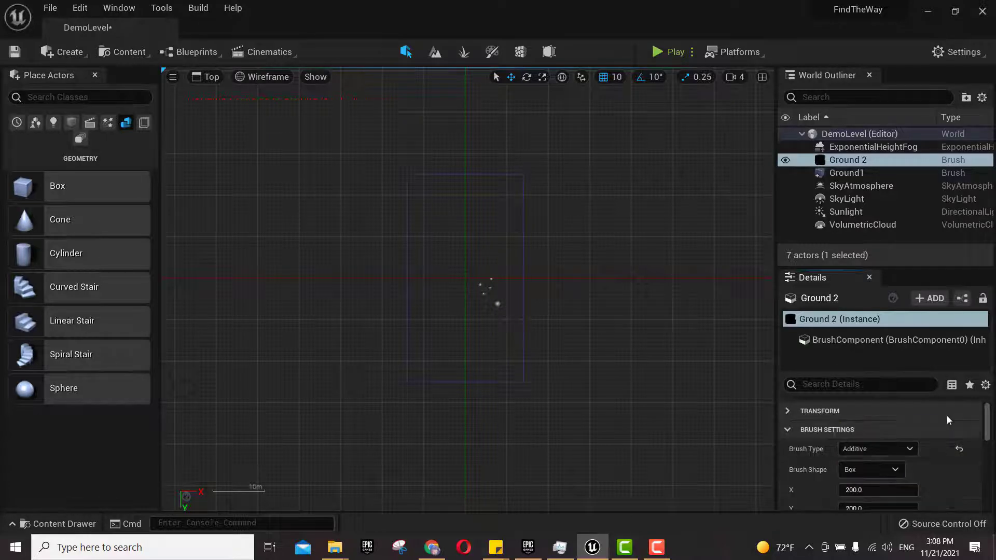
# Set the Ground 2 brush's dimensions to X 2800, Y 10000 and Z 10
pyautogui.scroll(-4, 480, 394)
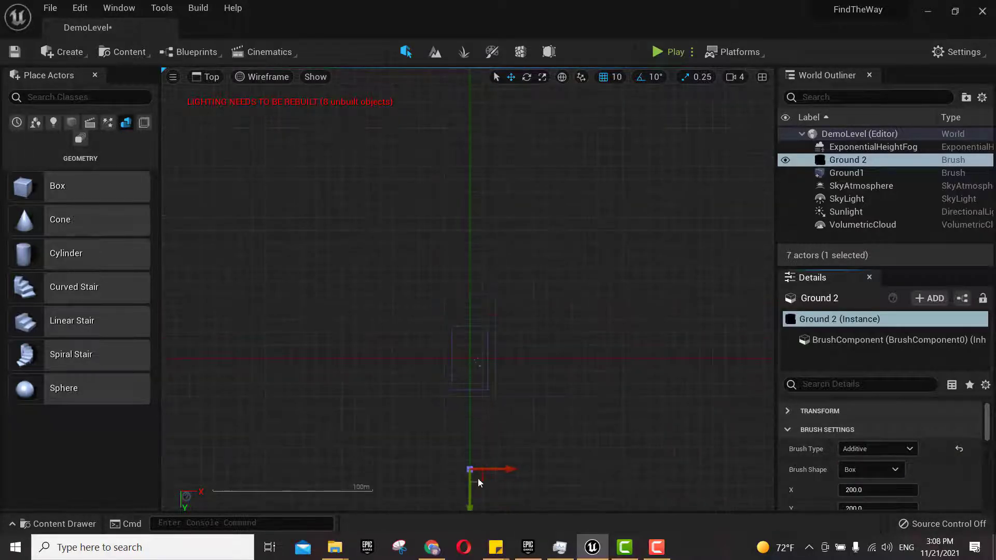
pyautogui.scroll(-2, 882, 469)
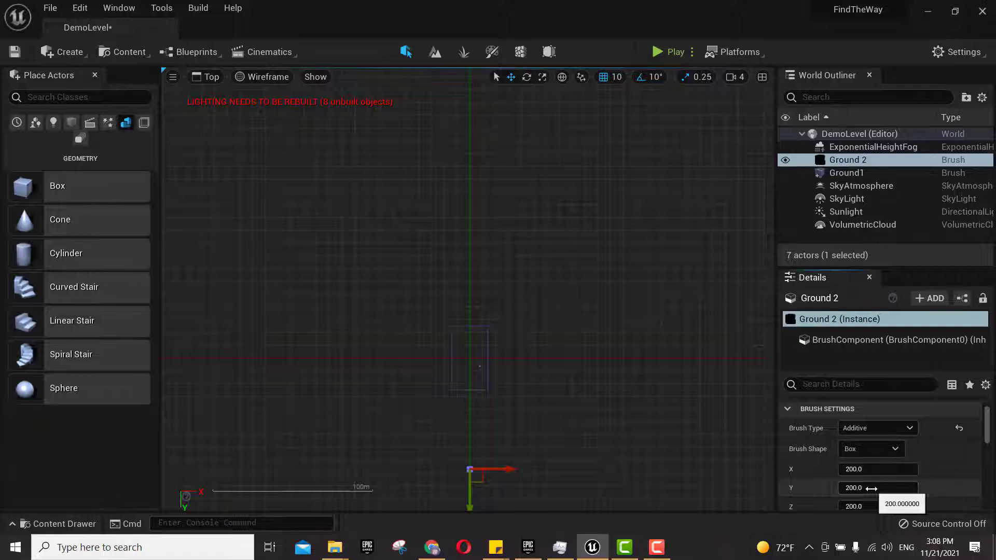
pyautogui.click(869, 448)
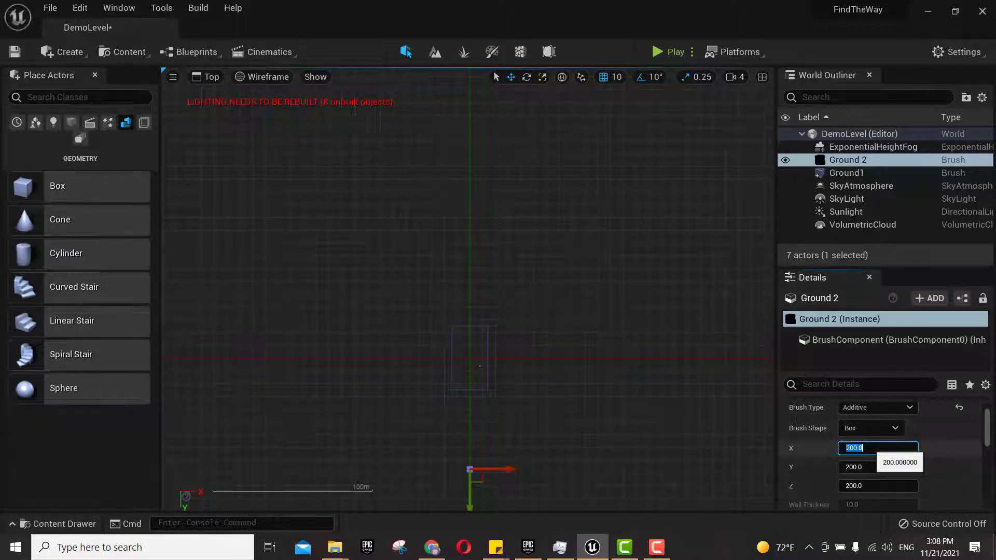
pyautogui.write('28')
pyautogui.write('0')
pyautogui.press('Return')
pyautogui.press('Tab')
pyautogui.write('1')
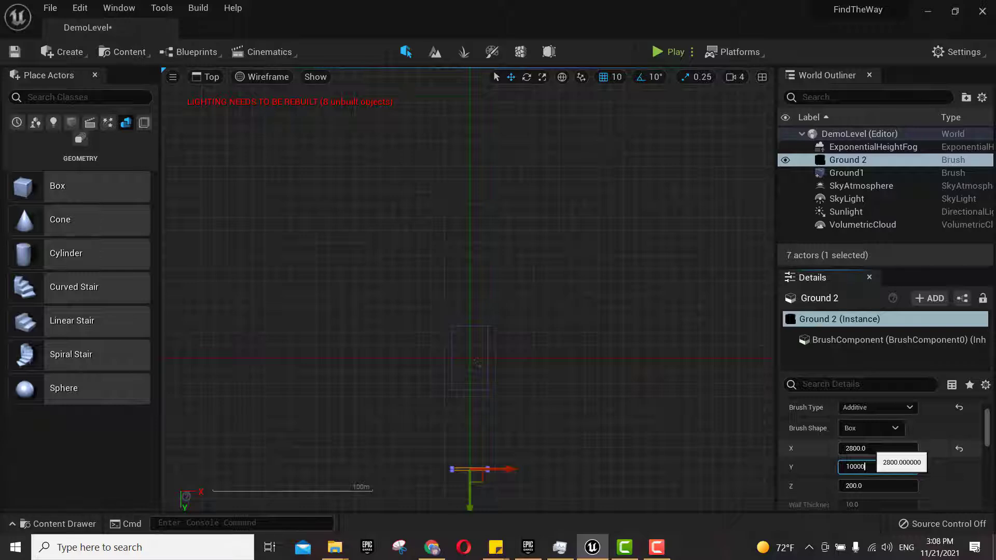
pyautogui.write('0000')
pyautogui.press('Return')
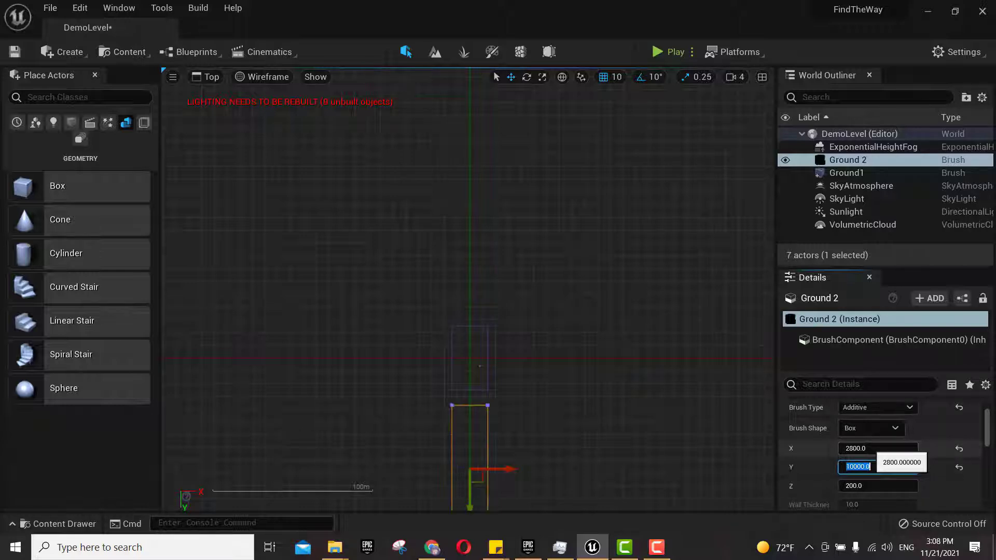
pyautogui.press('Tab')
pyautogui.write('1')
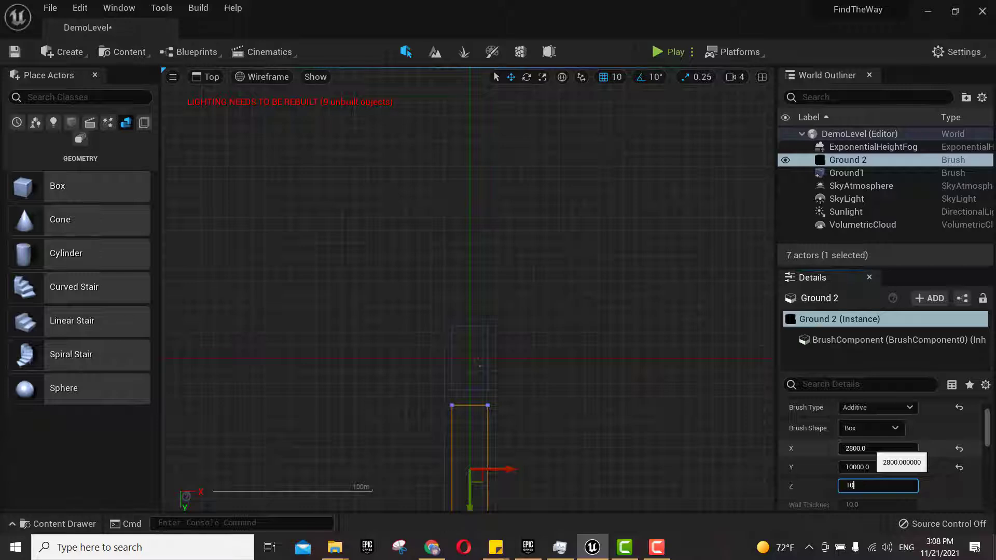
pyautogui.write('0')
pyautogui.press('Return')
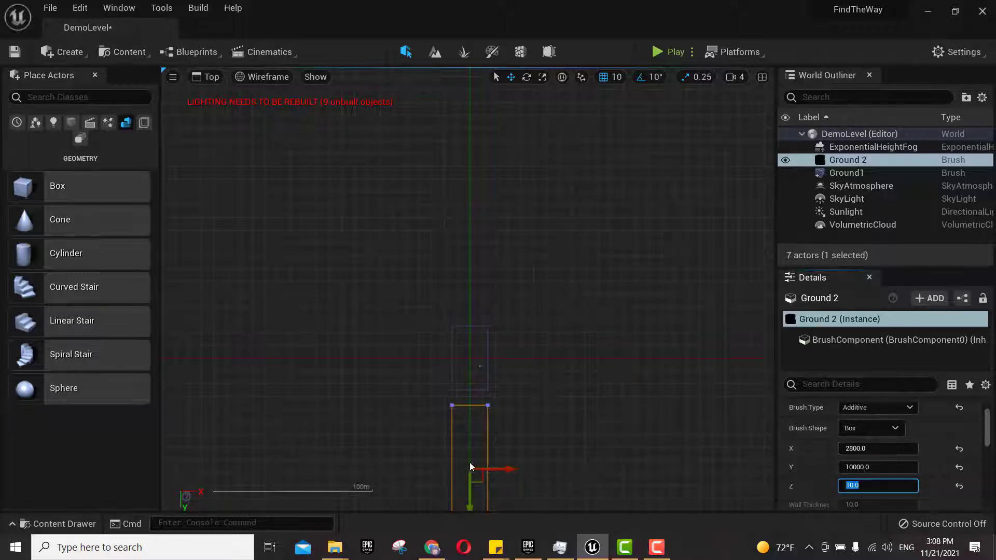
# Inspect the gap between the two grounds and switch the viewport from Top to Perspective
pyautogui.scroll(2, 479, 414)
pyautogui.scroll(3, 478, 413)
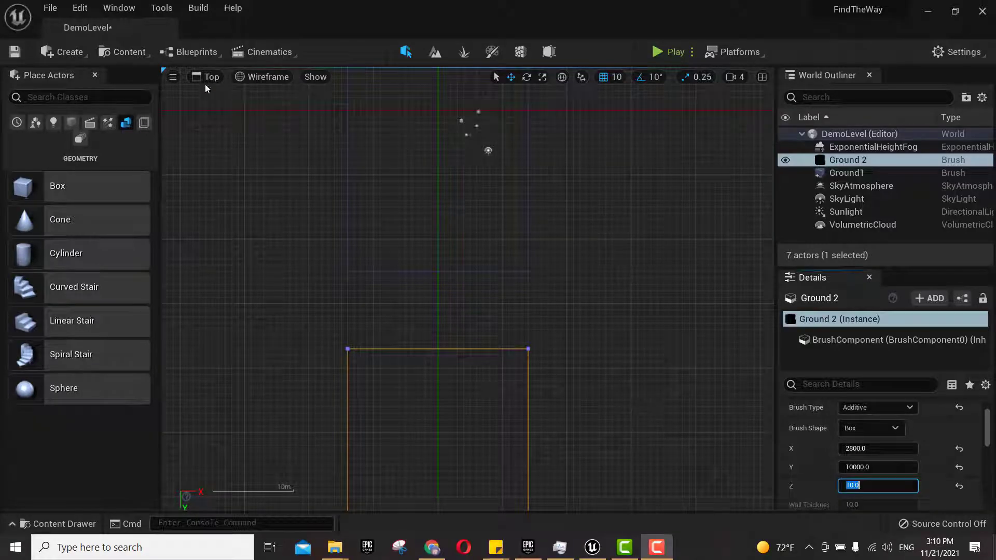
pyautogui.click(212, 83)
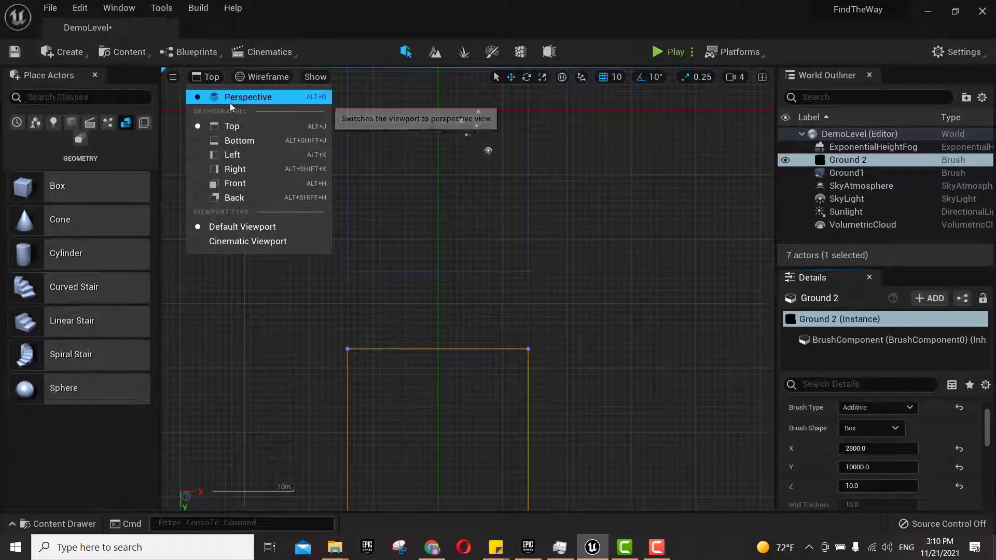
pyautogui.click(228, 98)
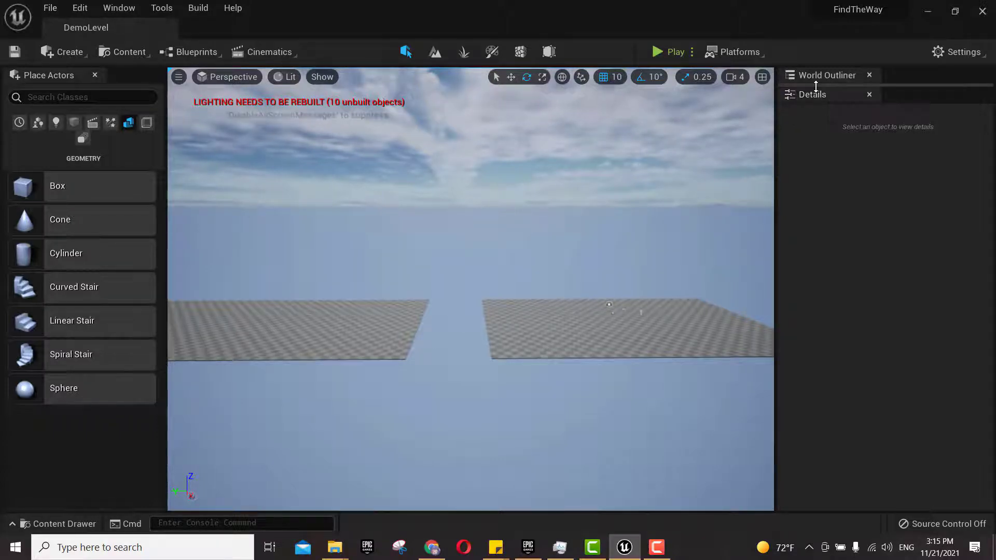
# Enlarge the World Outliner to show its actors and select the Sunlight actor
pyautogui.moveTo(812, 86); pyautogui.dragTo(833, 285)
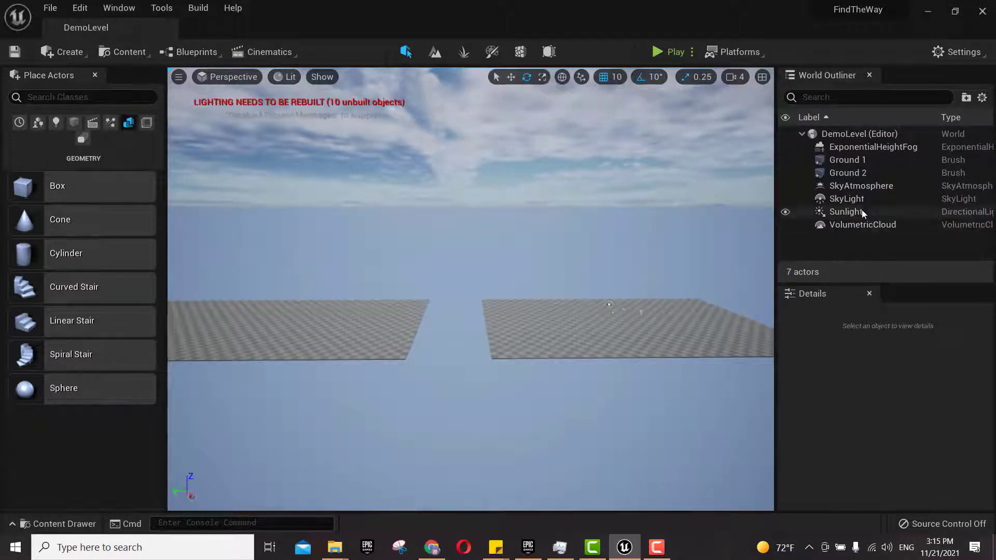
pyautogui.click(863, 212)
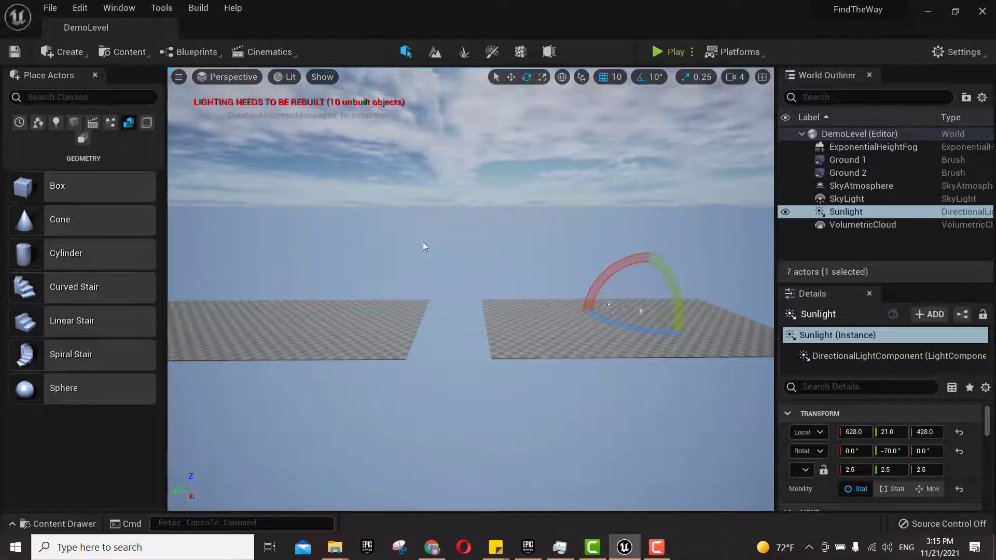
# Save all level and project changes before building the lighting
pyautogui.click(198, 7)
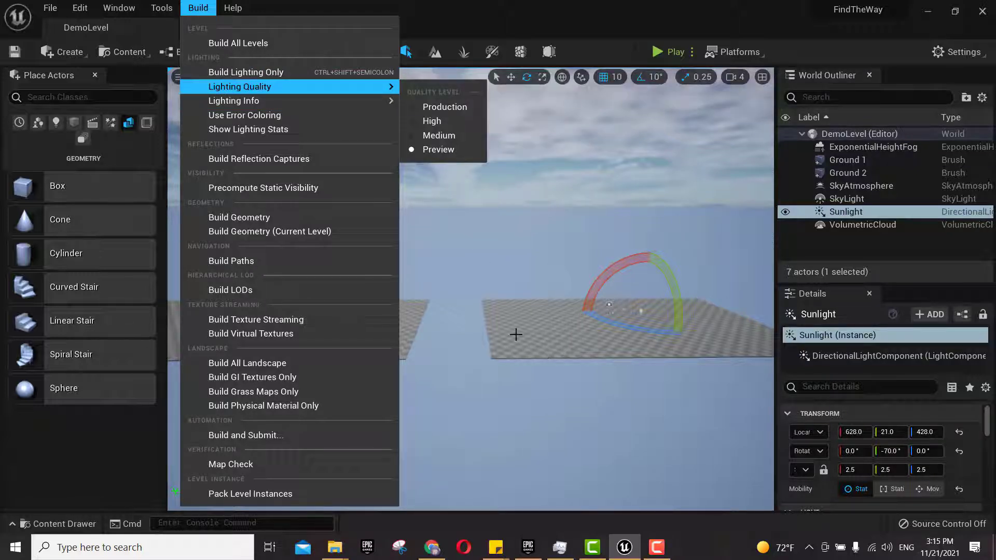
pyautogui.click(434, 208)
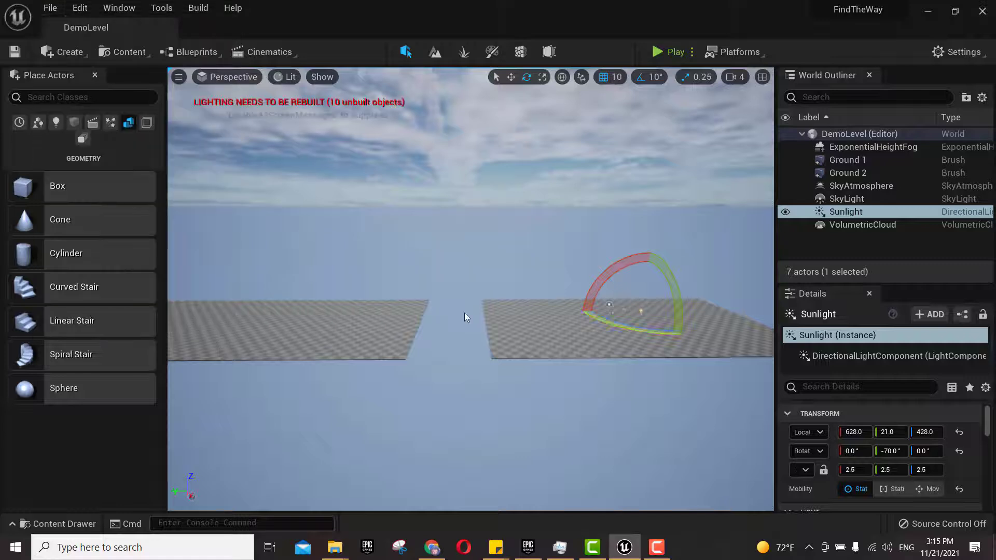
pyautogui.click(50, 8)
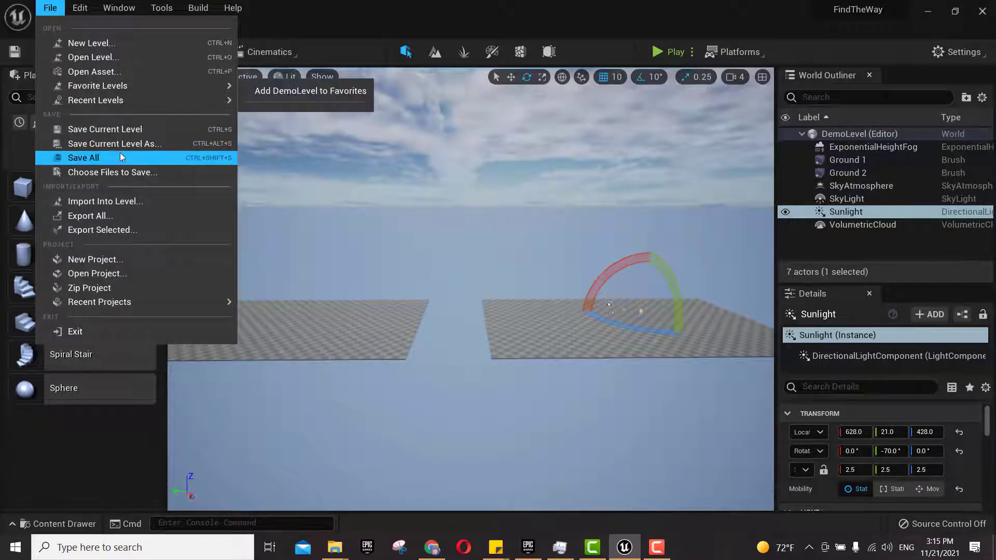
pyautogui.click(133, 154)
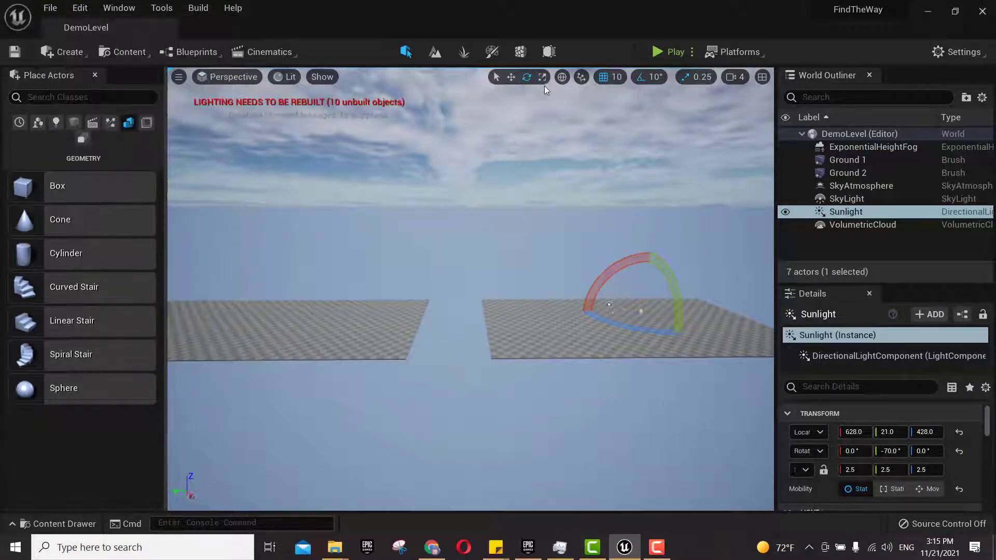
# Build only the level's lighting, allowing SwarmAgent through the Windows Defender Firewall on public networks
pyautogui.click(198, 7)
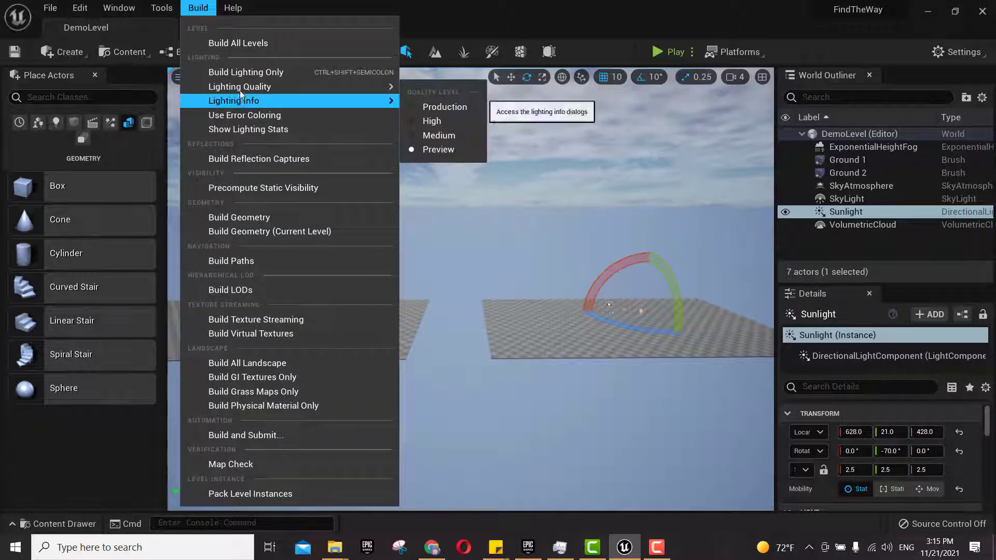
pyautogui.click(246, 75)
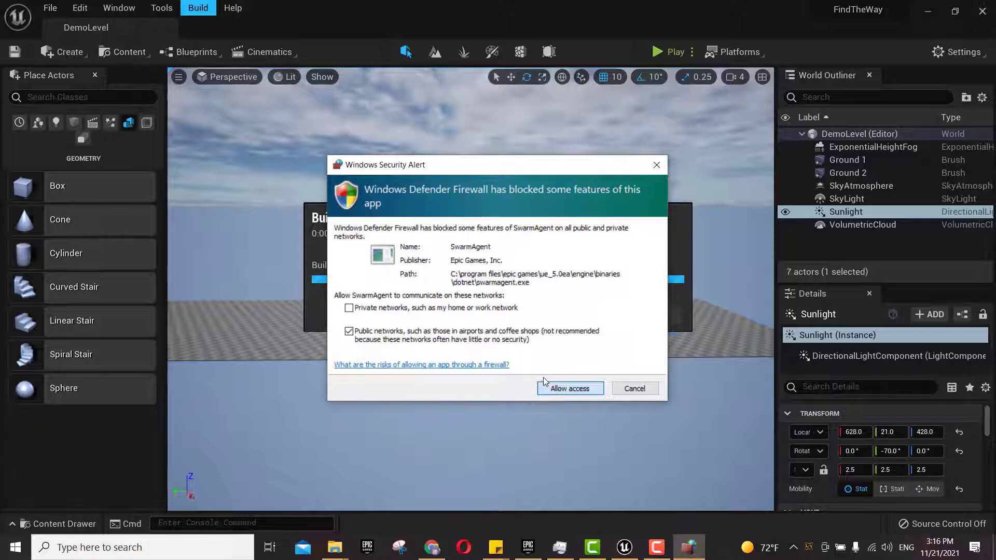
pyautogui.press('Return')
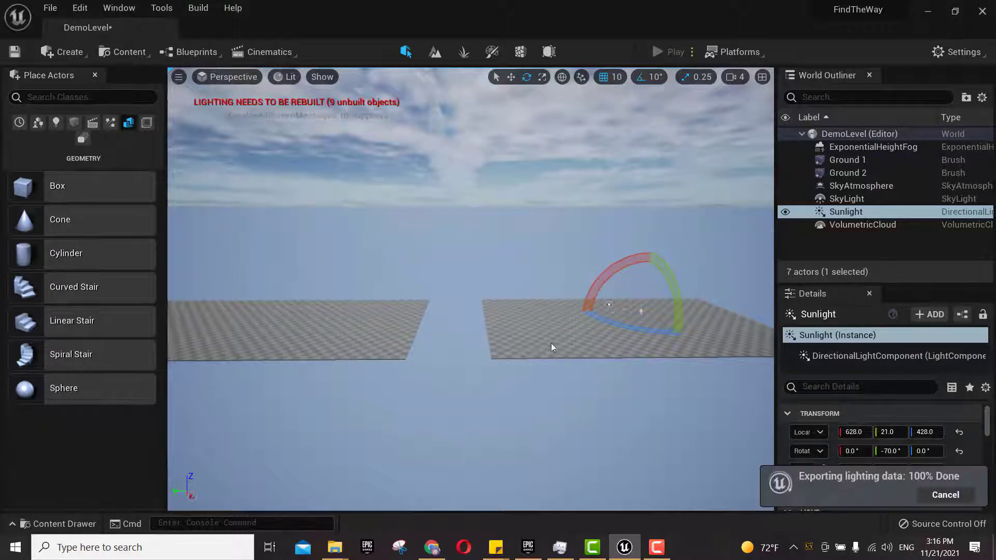
# Apply the M_Ground_Grass material from the StarterContent Materials folder to both Ground 2 and Ground 1
pyautogui.click(534, 351)
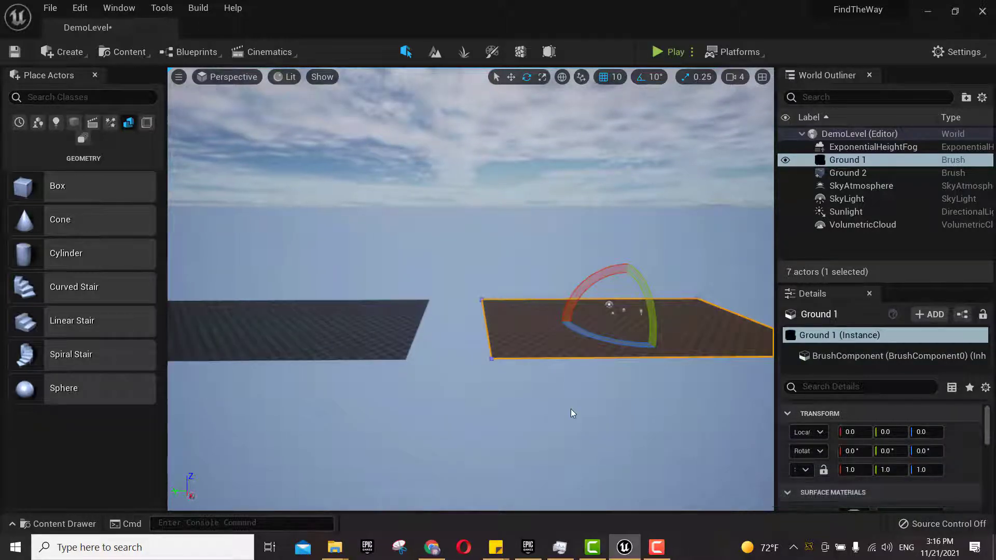
pyautogui.click(603, 371)
pyautogui.click(531, 332)
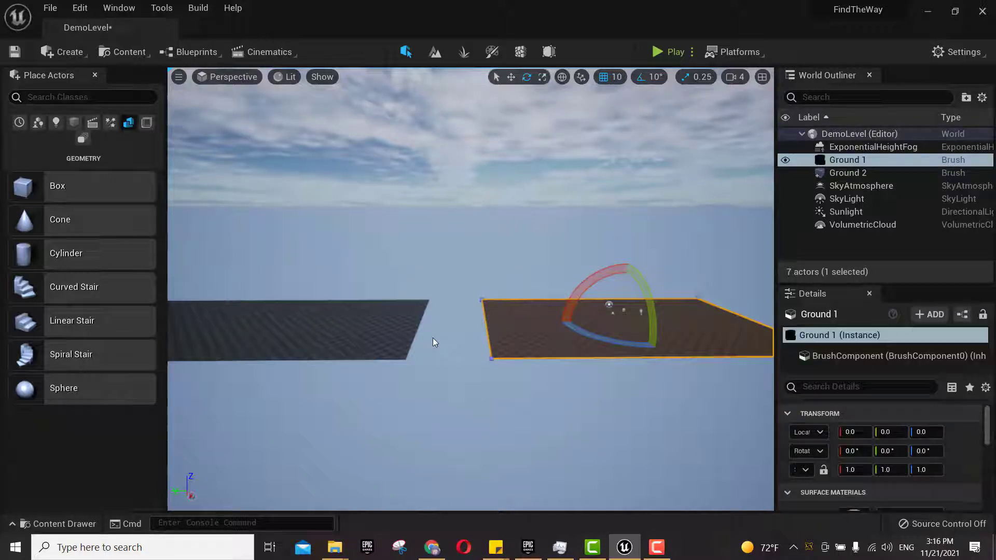
pyautogui.click(329, 338)
pyautogui.click(57, 523)
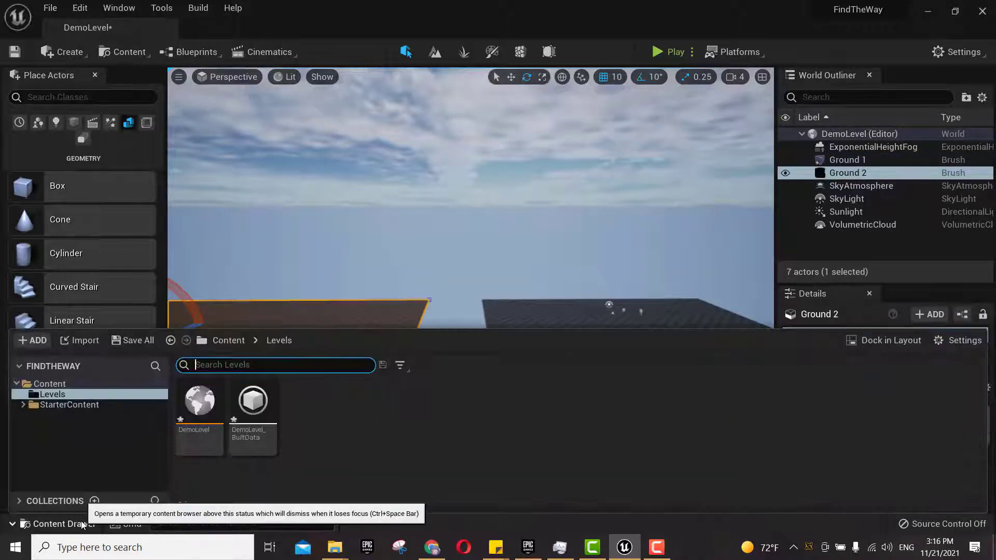
pyautogui.click(23, 405)
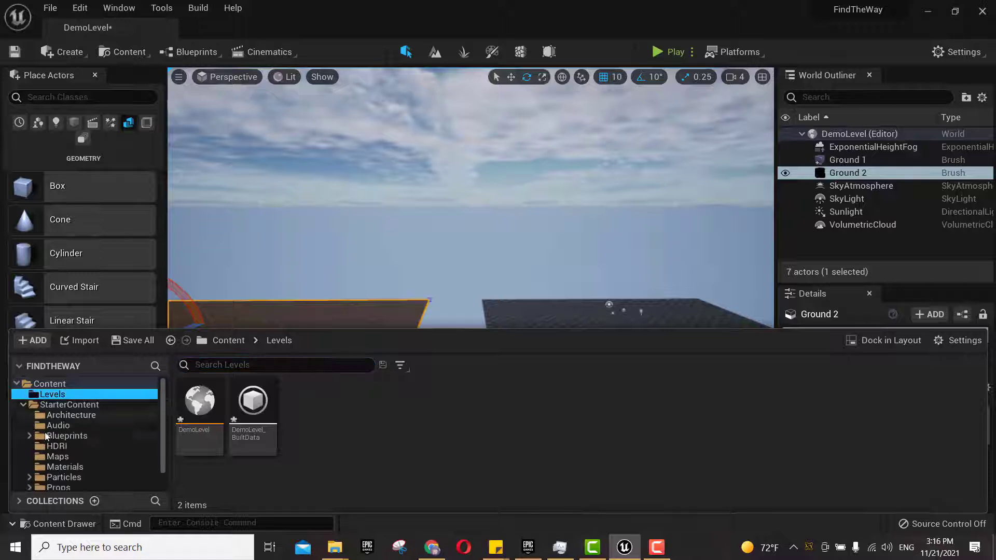
pyautogui.click(65, 467)
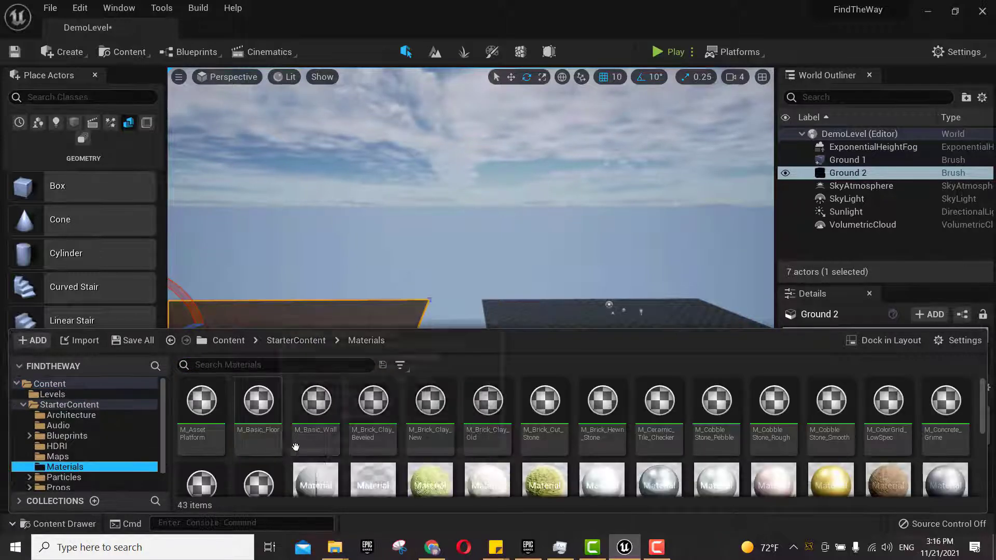
pyautogui.scroll(-1, 505, 455)
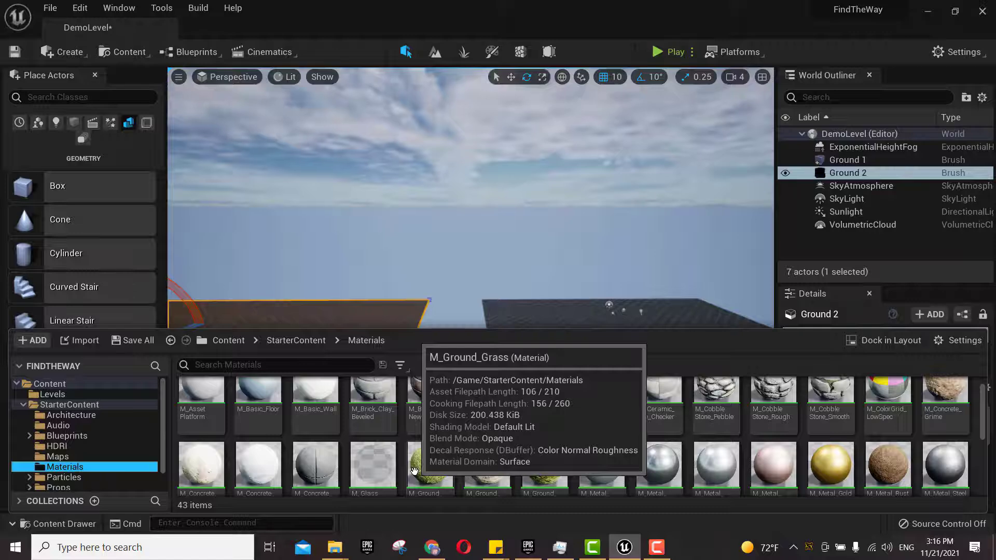
pyautogui.moveTo(414, 471); pyautogui.dragTo(367, 313)
pyautogui.click(58, 524)
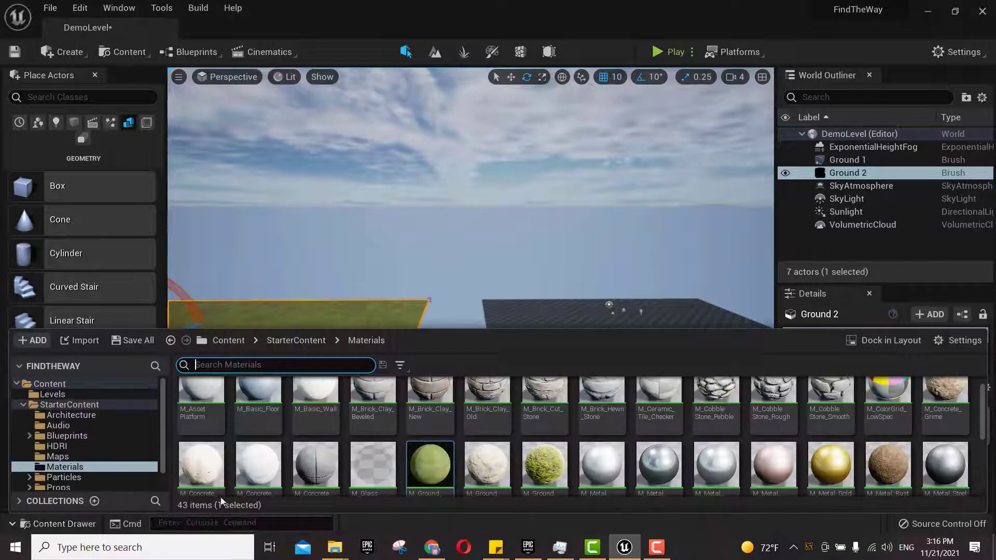
pyautogui.moveTo(424, 467)
pyautogui.mouseDown()
pyautogui.moveTo(518, 378)
pyautogui.moveTo(573, 304)
pyautogui.moveTo(585, 319)
pyautogui.mouseUp()
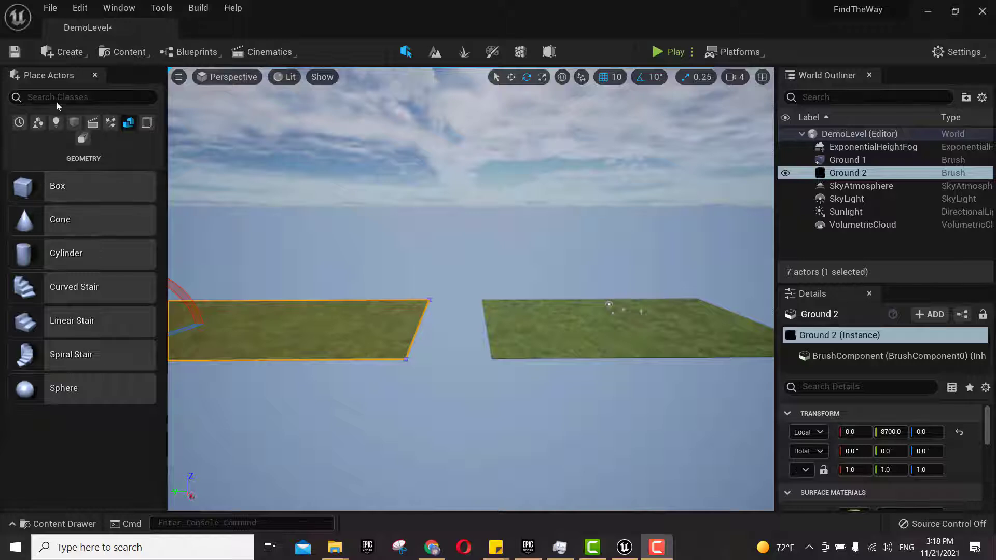
# Find the Player Start actor by searching for "star" and place it over Ground 1
pyautogui.click(58, 97)
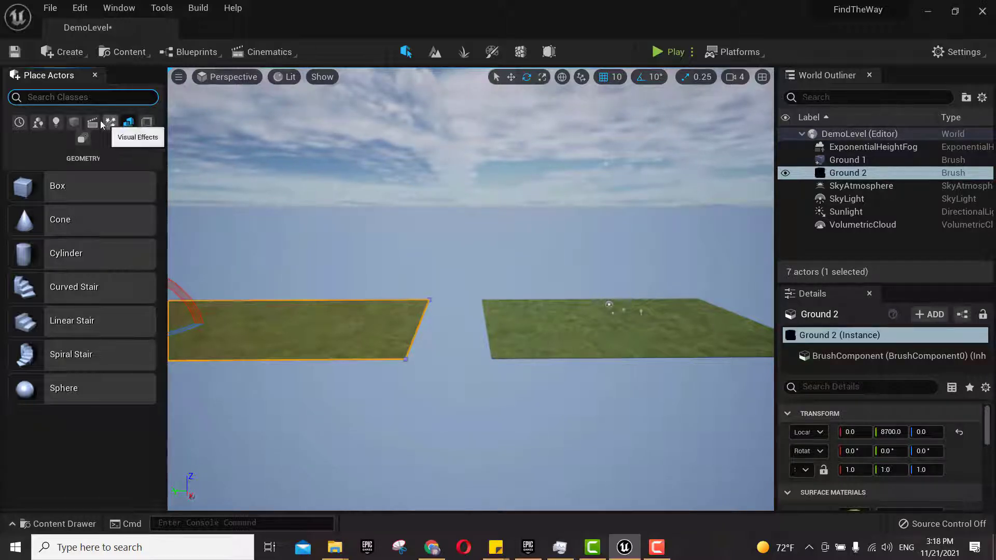
pyautogui.write('star')
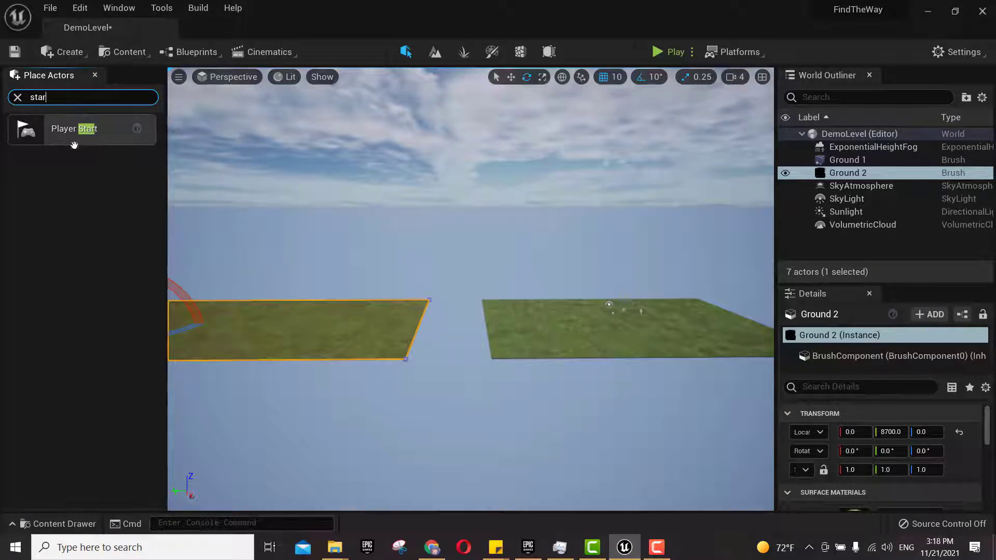
pyautogui.moveTo(72, 133)
pyautogui.mouseDown()
pyautogui.moveTo(635, 284)
pyautogui.moveTo(645, 324)
pyautogui.mouseUp()
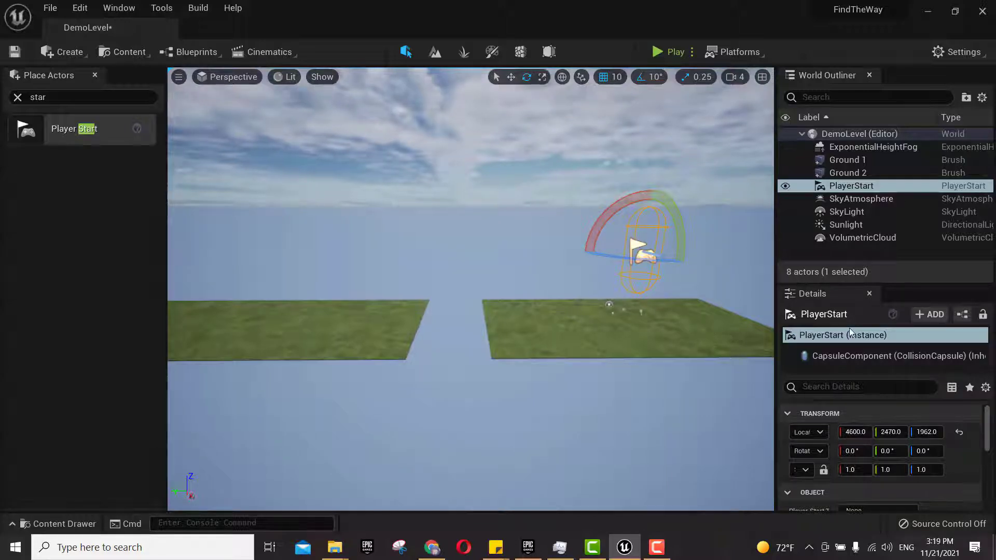
# Set the PlayerStart's location to X 0, Y -2300 and Z 100
pyautogui.click(863, 432)
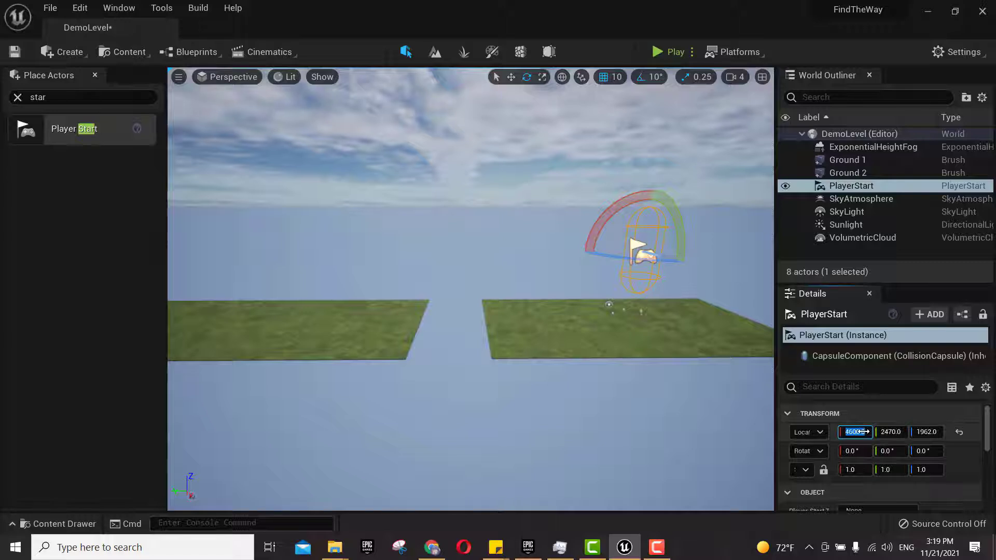
pyautogui.write('0')
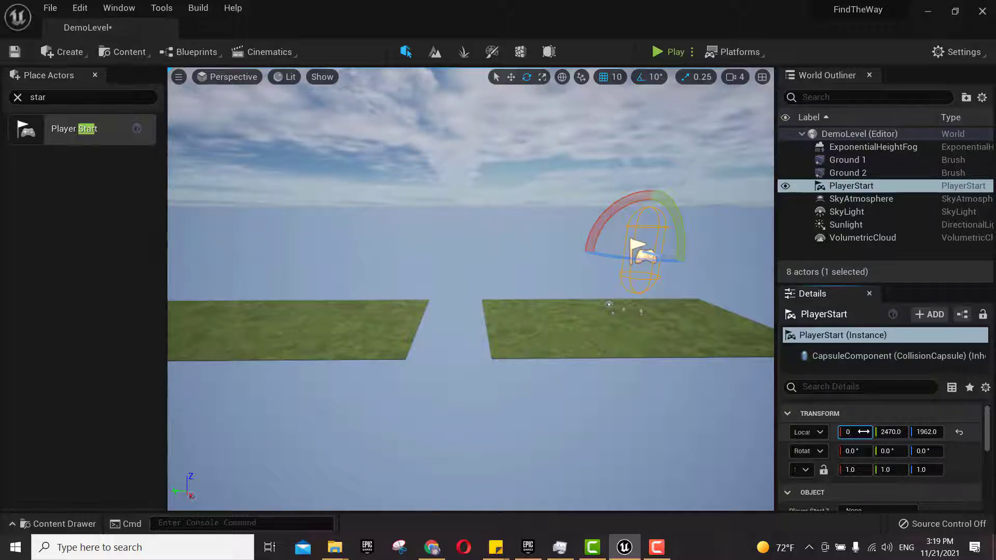
pyautogui.press('Tab')
pyautogui.write('-')
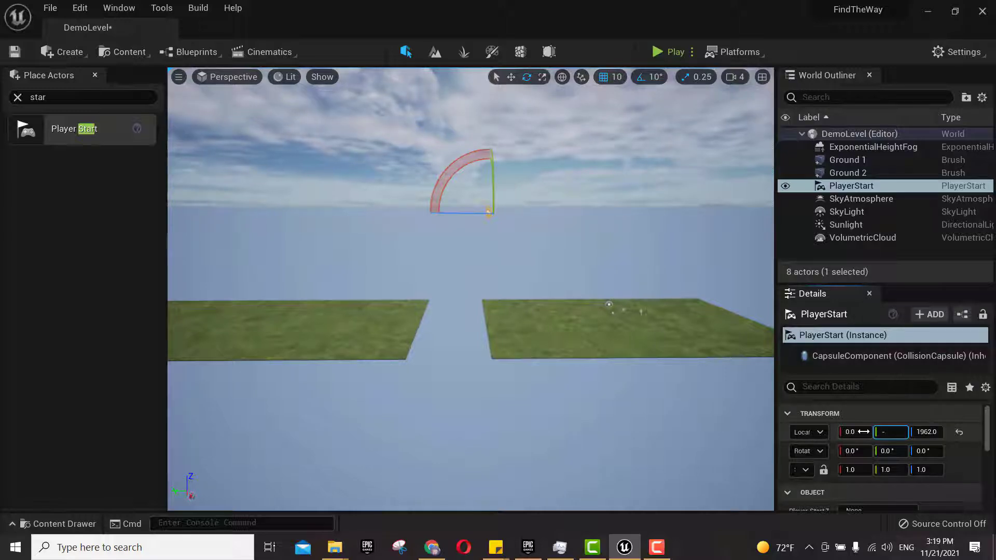
pyautogui.press('Tab')
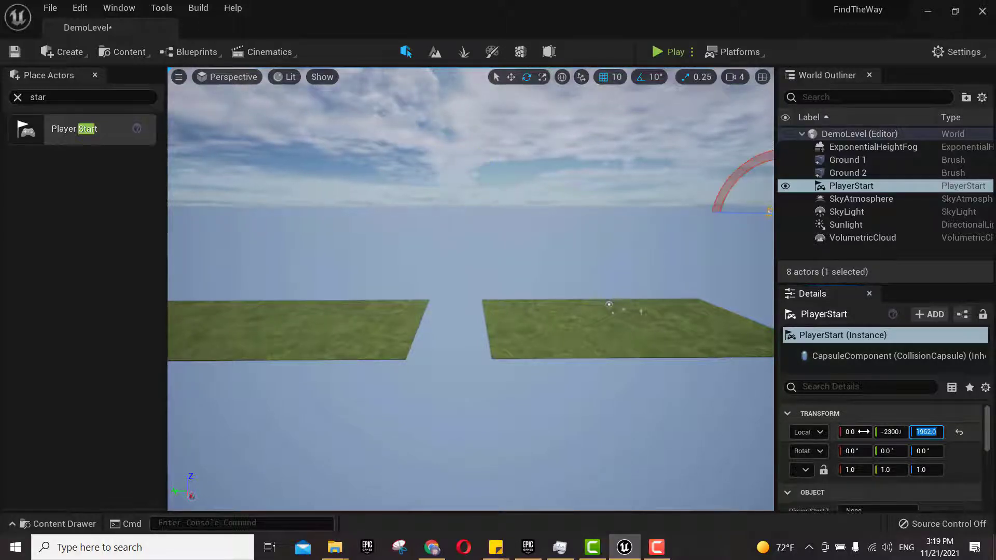
pyautogui.write('100')
pyautogui.press('Return')
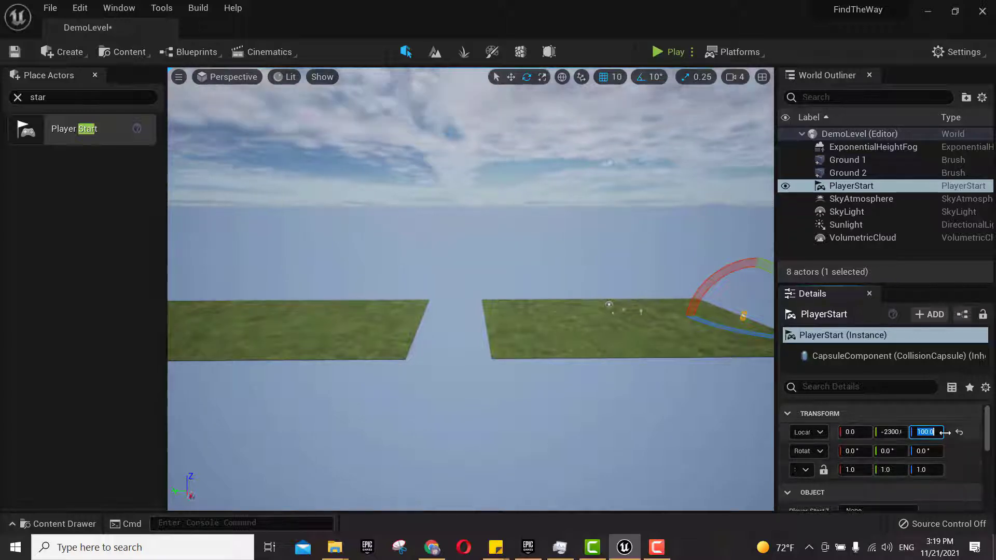
# Set the PlayerStart's Z rotation to 90° so it faces along the grounds toward Ground 2
pyautogui.click(855, 451)
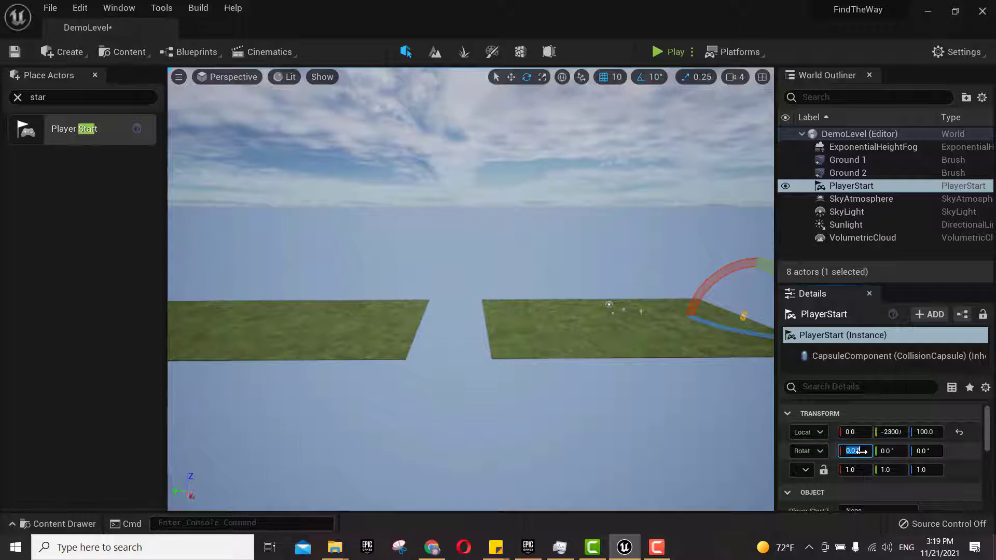
pyautogui.press('Tab')
pyautogui.press('Tab')
pyautogui.write('90')
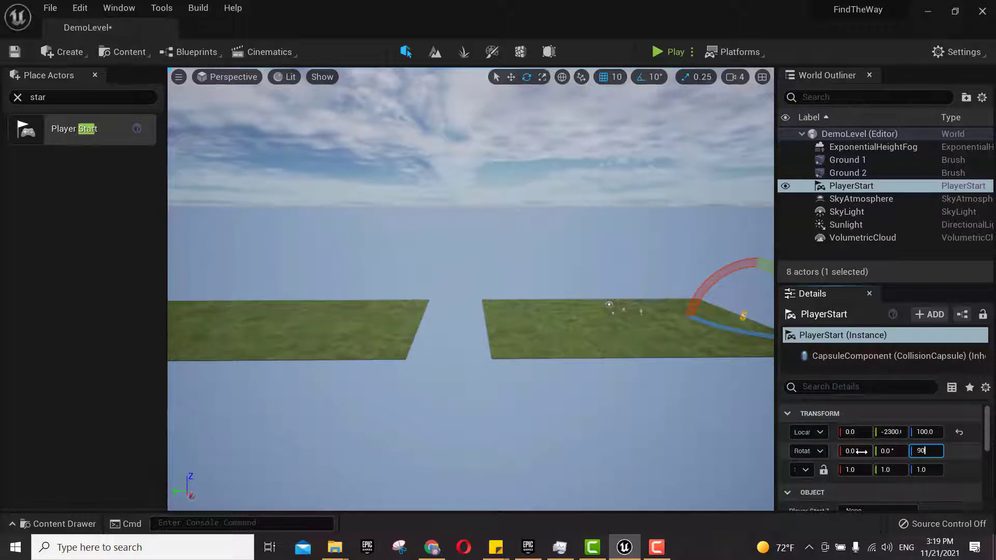
pyautogui.press('Return')
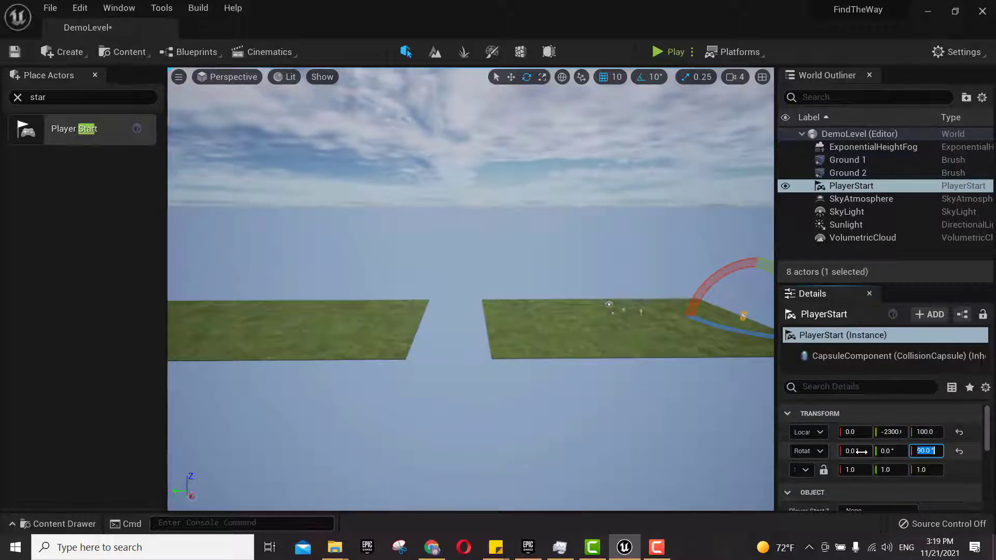
# Play the level in the viewport, move forward across the gap to check both grounds, and end the play session
pyautogui.click(661, 48)
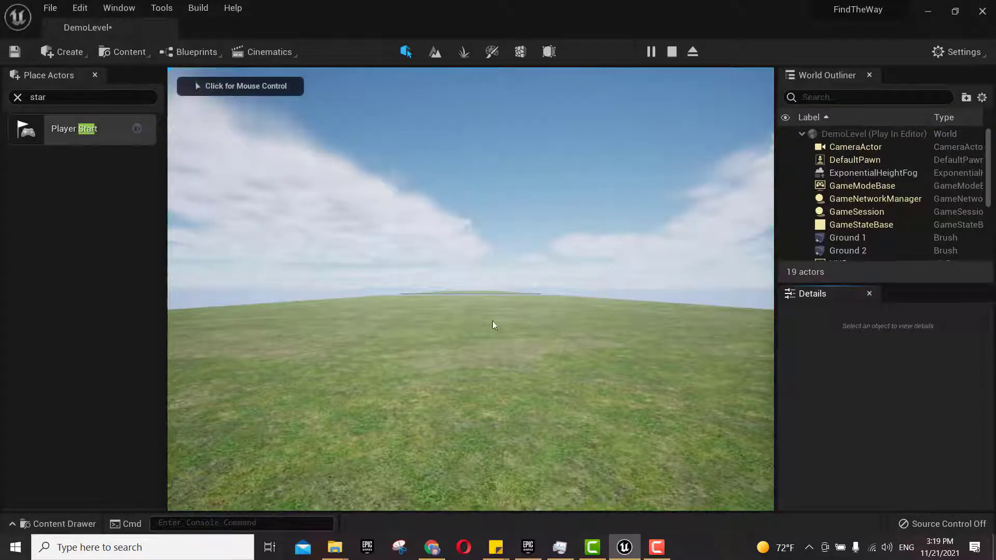
pyautogui.click(462, 296)
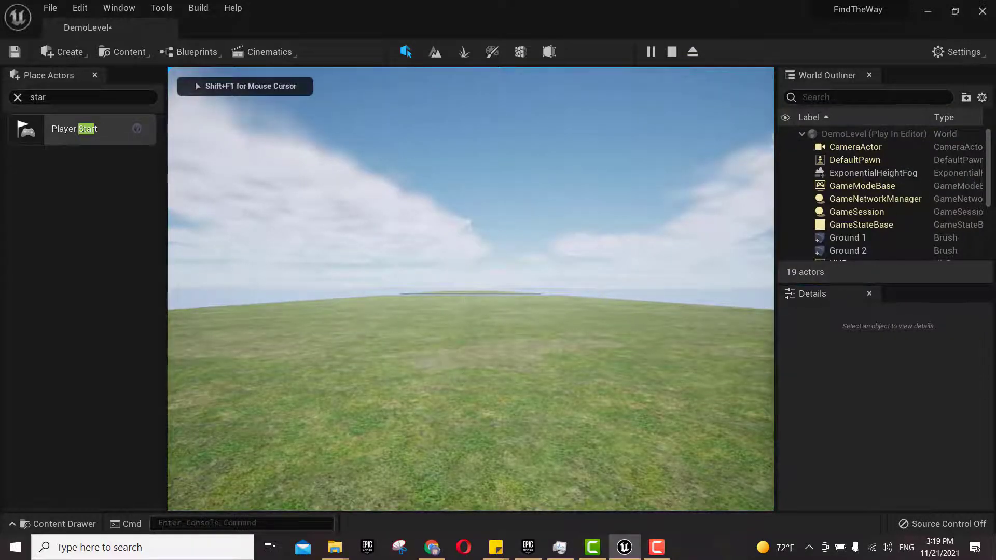
pyautogui.press('w')
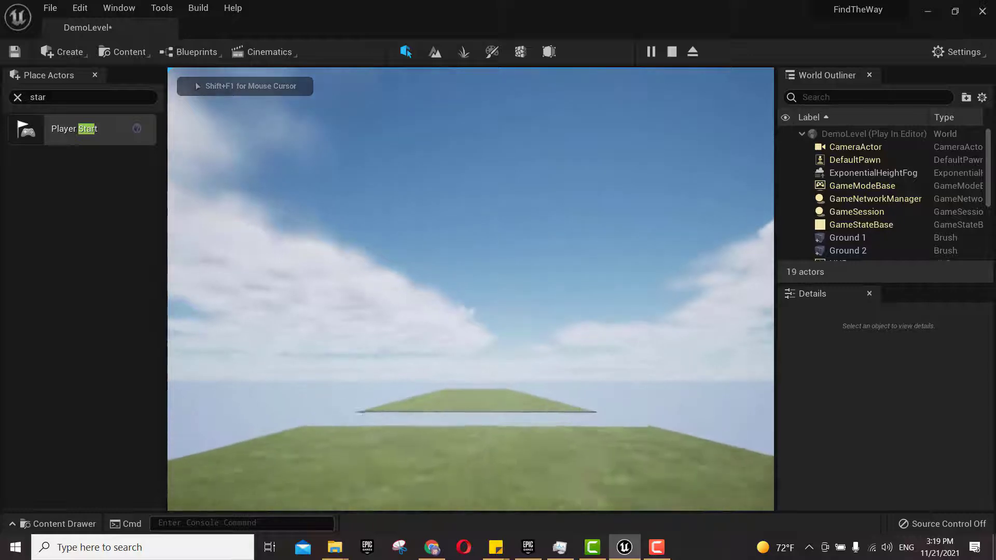
pyautogui.press('w')
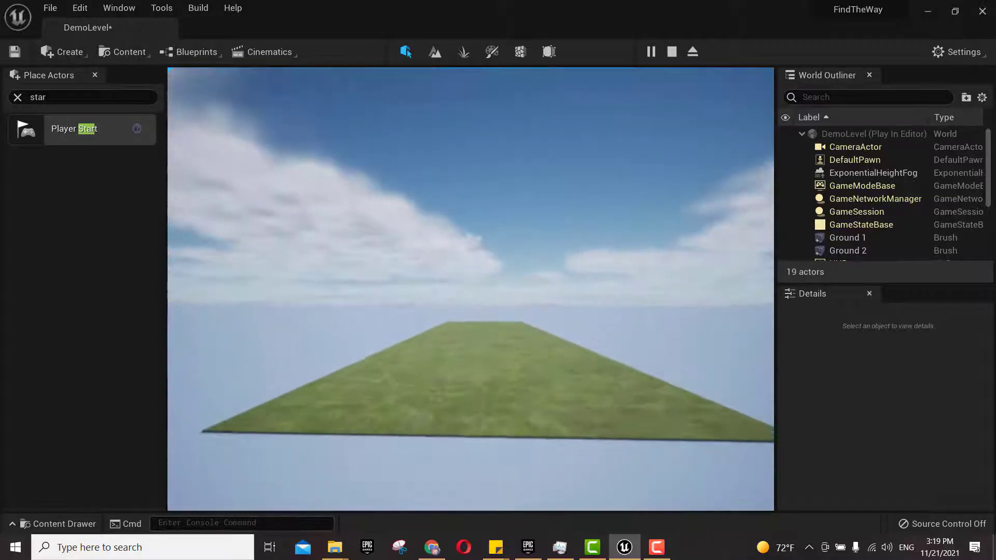
pyautogui.press('w')
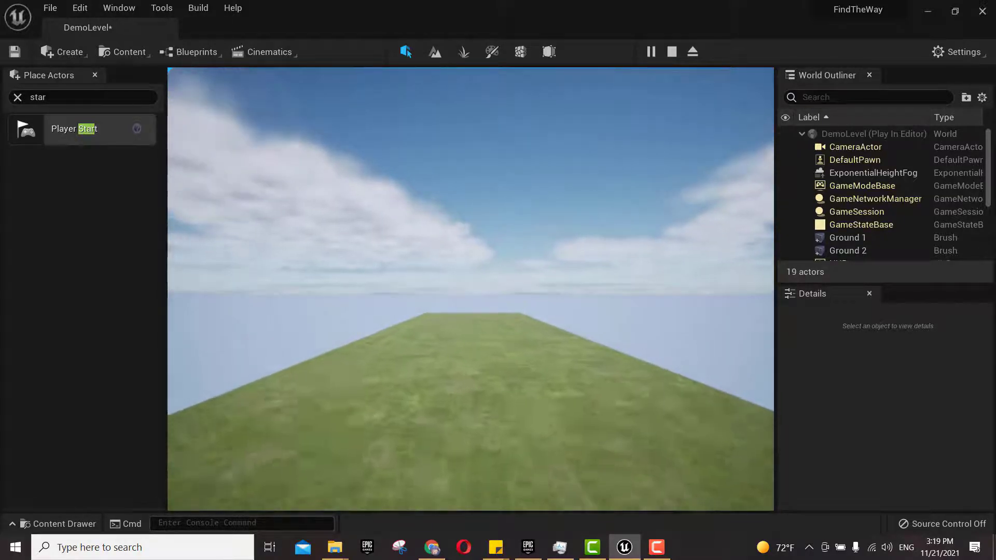
pyautogui.press('w')
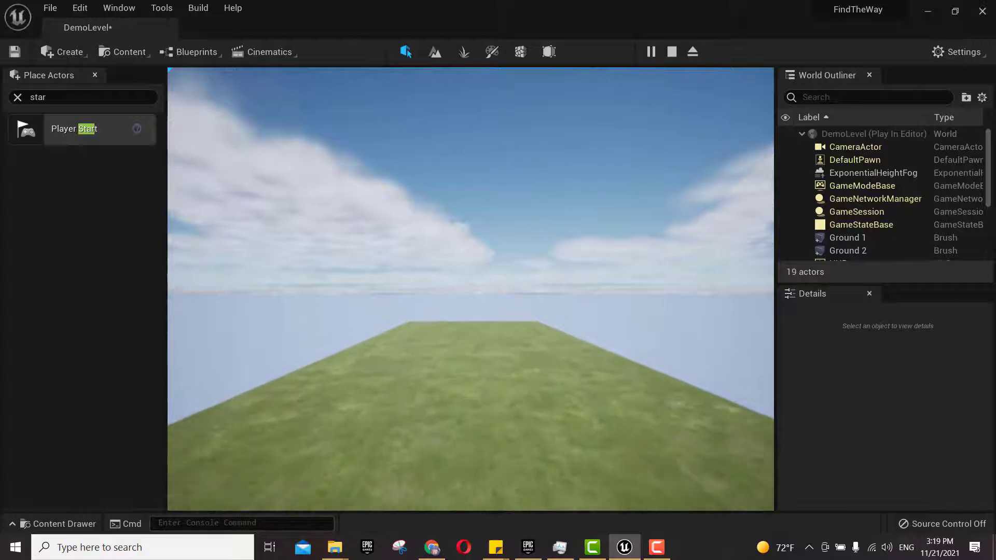
pyautogui.press('w')
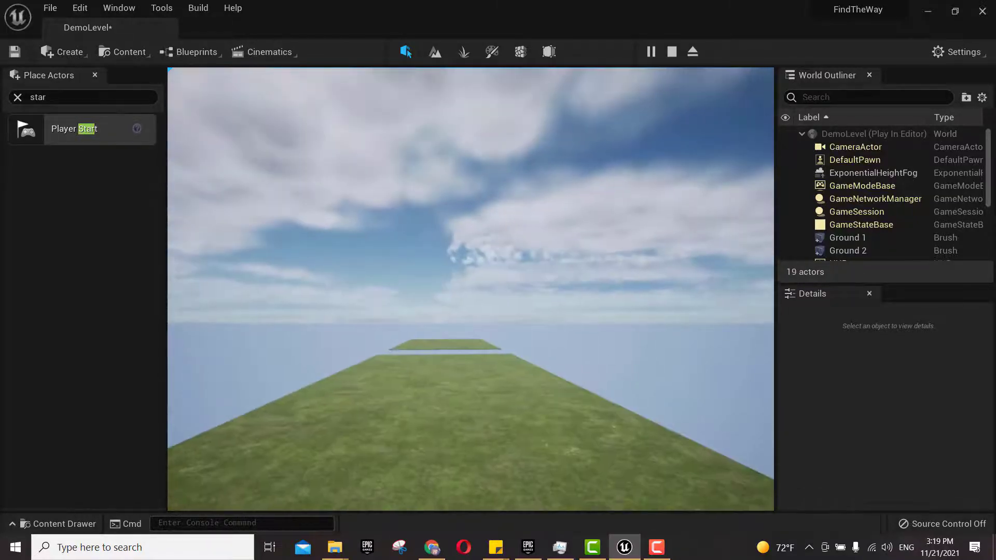
pyautogui.moveTo(470, 289)
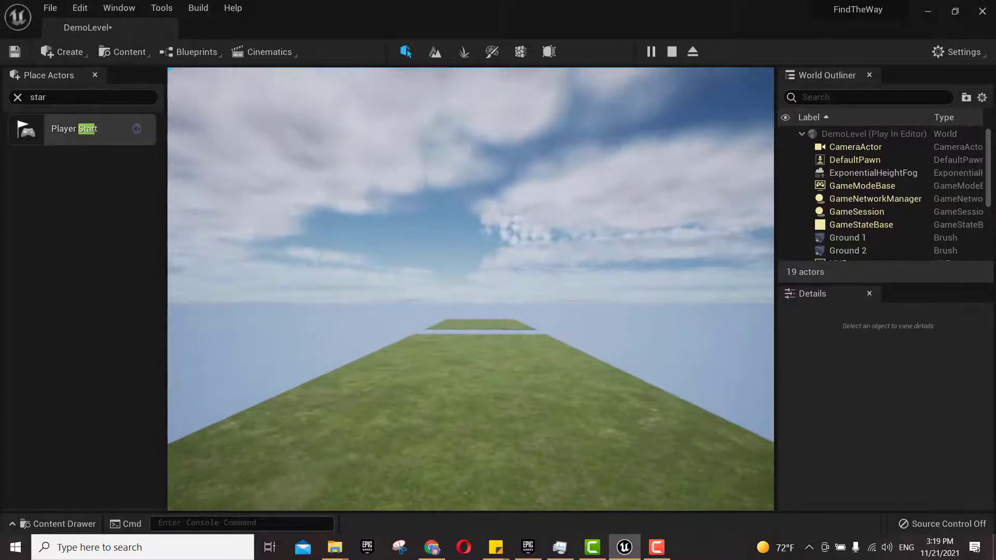
pyautogui.press('Escape')
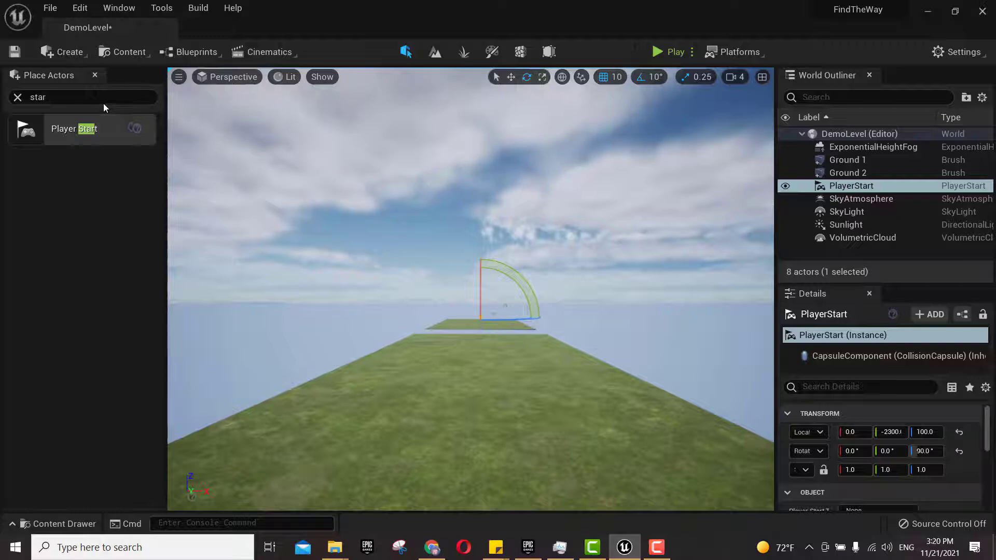
pyautogui.click(57, 104)
pyautogui.write('b')
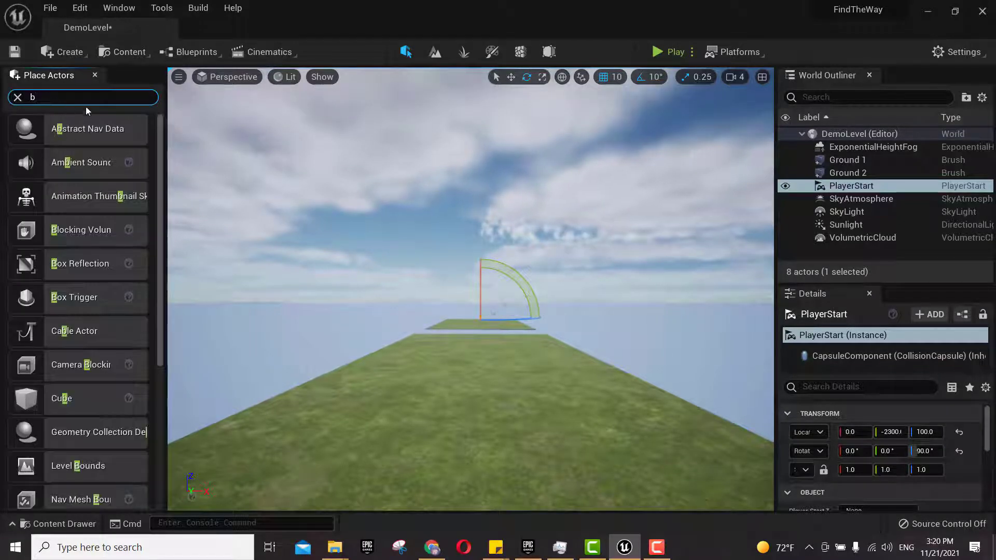
pyautogui.write('ox')
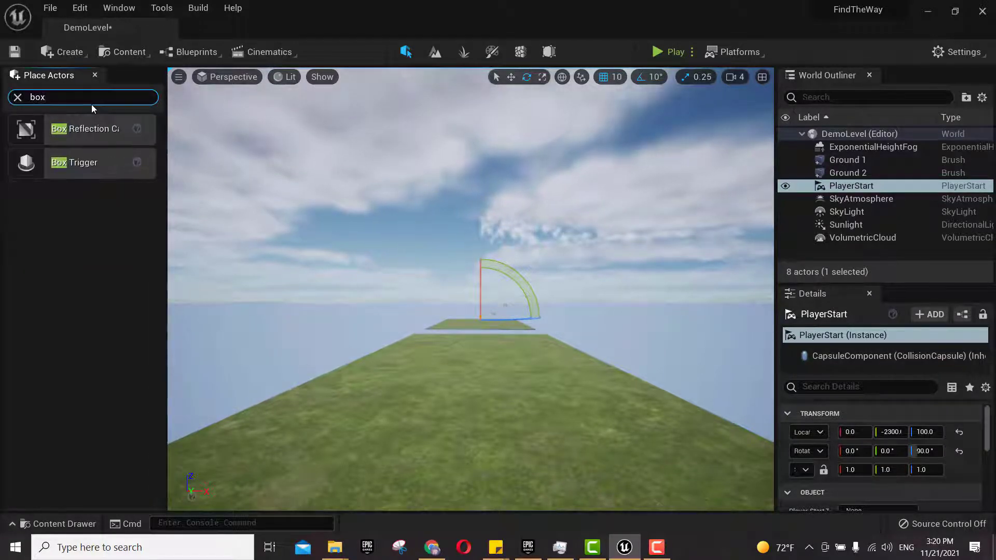
pyautogui.click(15, 99)
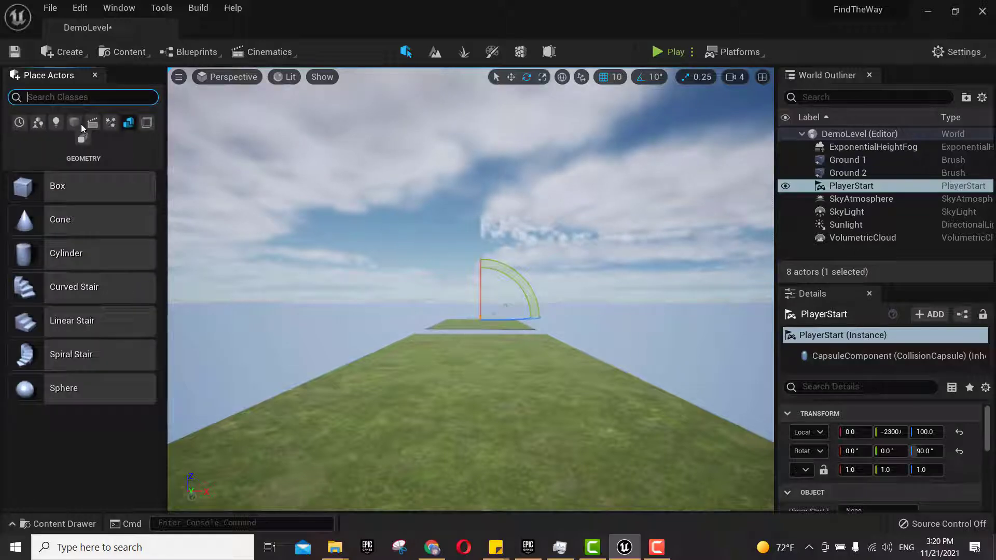
pyautogui.click(130, 124)
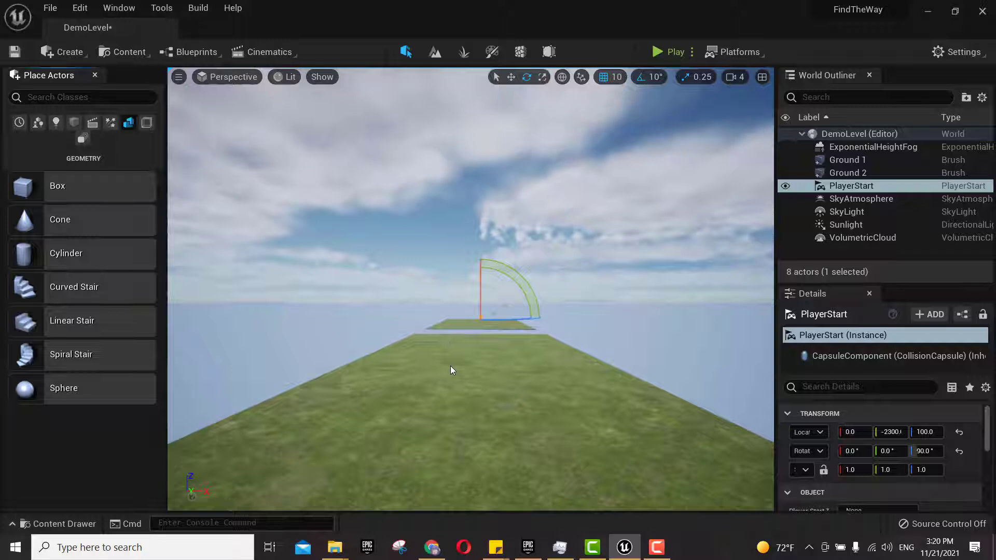
pyautogui.moveTo(60, 194)
pyautogui.mouseDown()
pyautogui.moveTo(490, 310)
pyautogui.moveTo(441, 307)
pyautogui.mouseUp()
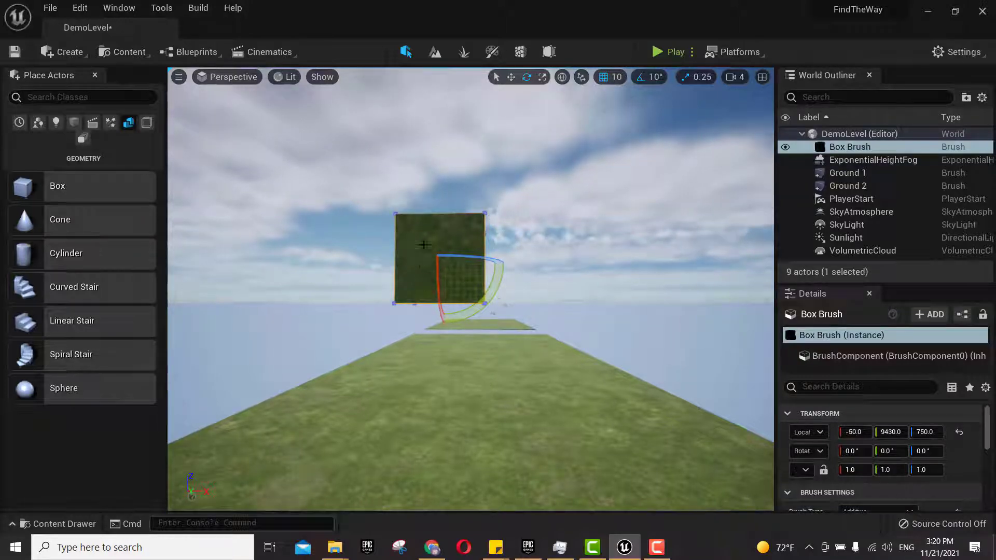
pyautogui.click(838, 146)
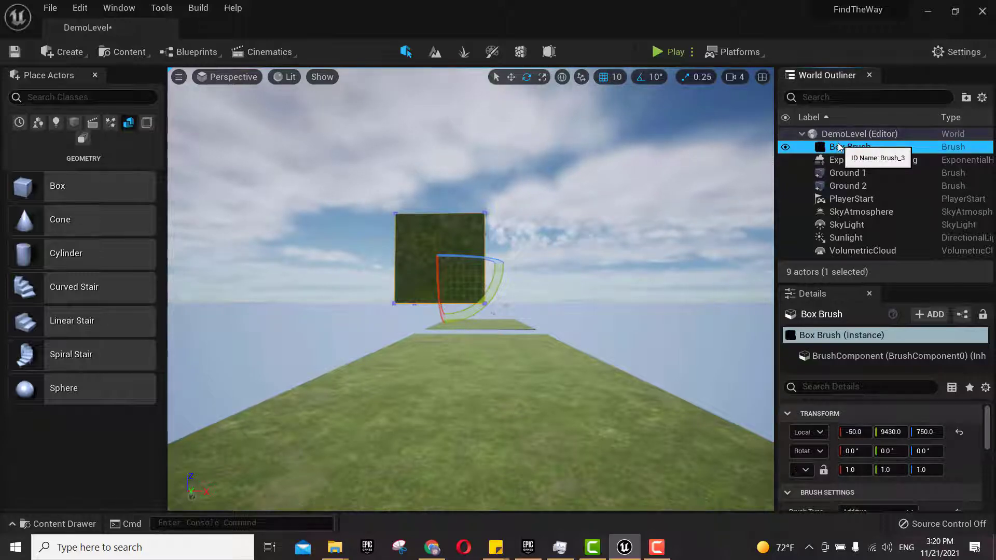
pyautogui.press('Delete')
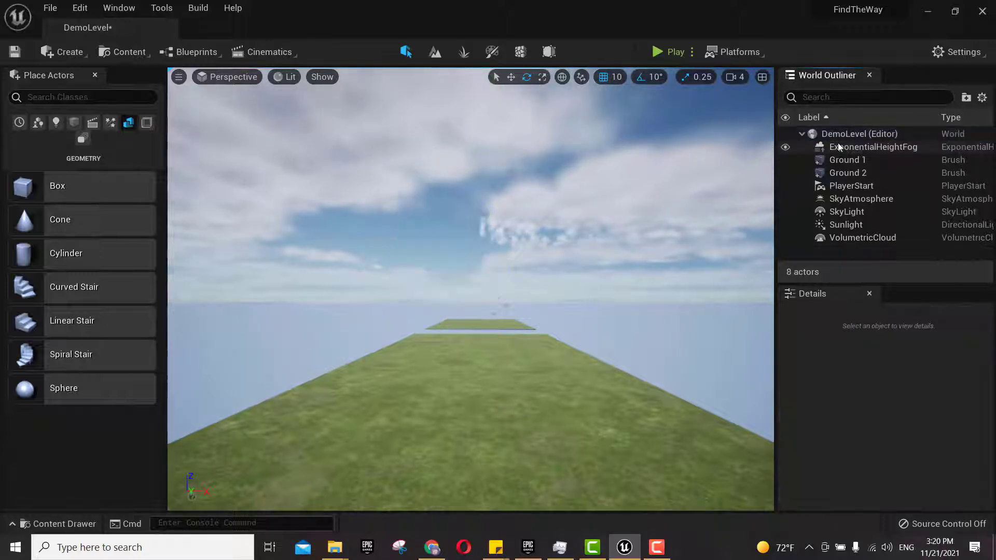
# Choose the M_Brick_Cut_Stone material from the starter materials and place a Box brush with it in the level
pyautogui.click(61, 523)
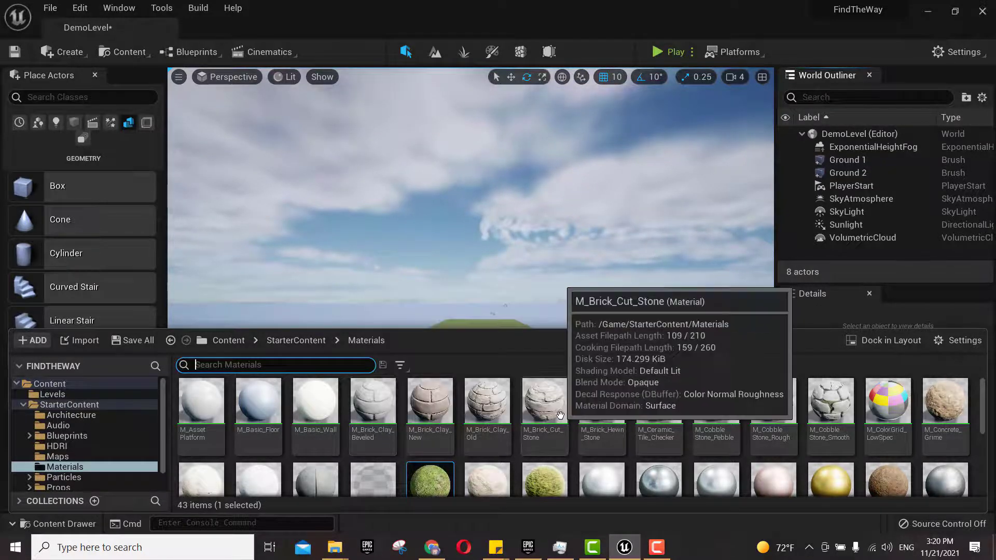
pyautogui.click(558, 416)
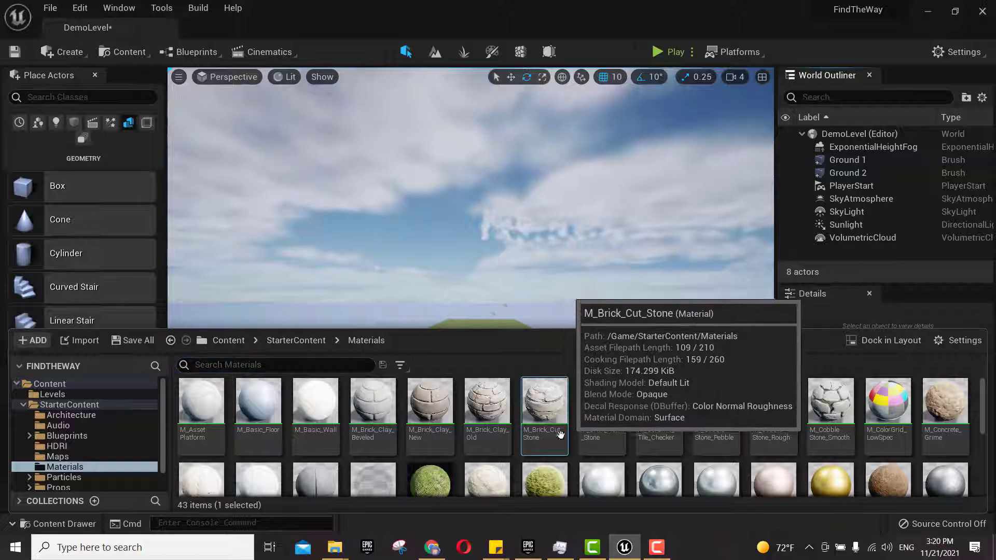
pyautogui.moveTo(71, 181)
pyautogui.mouseDown()
pyautogui.moveTo(469, 329)
pyautogui.moveTo(445, 312)
pyautogui.mouseUp()
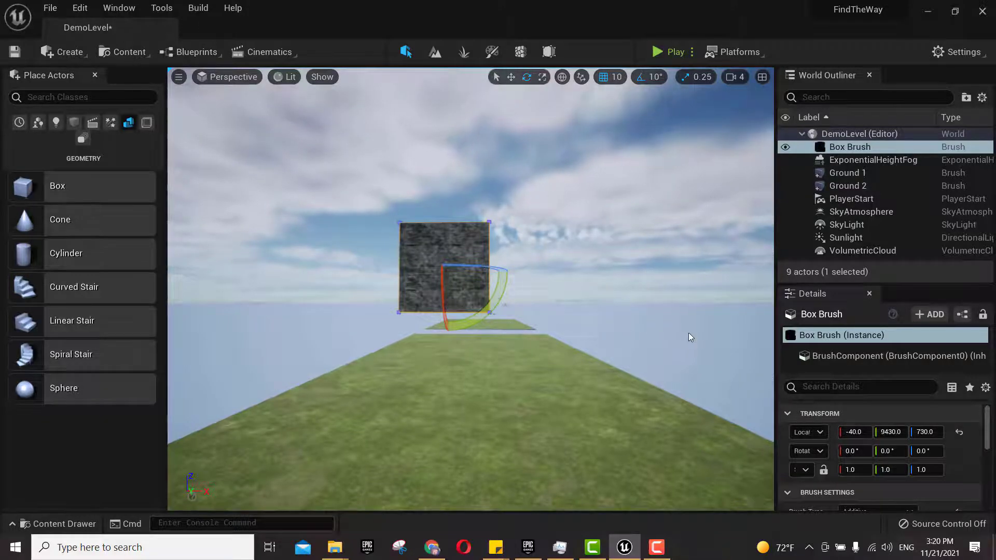
# Set the new box brush's location to X 1350, Y 5600 and Z 200 along the side of the grounds
pyautogui.click(854, 432)
pyautogui.write('125')
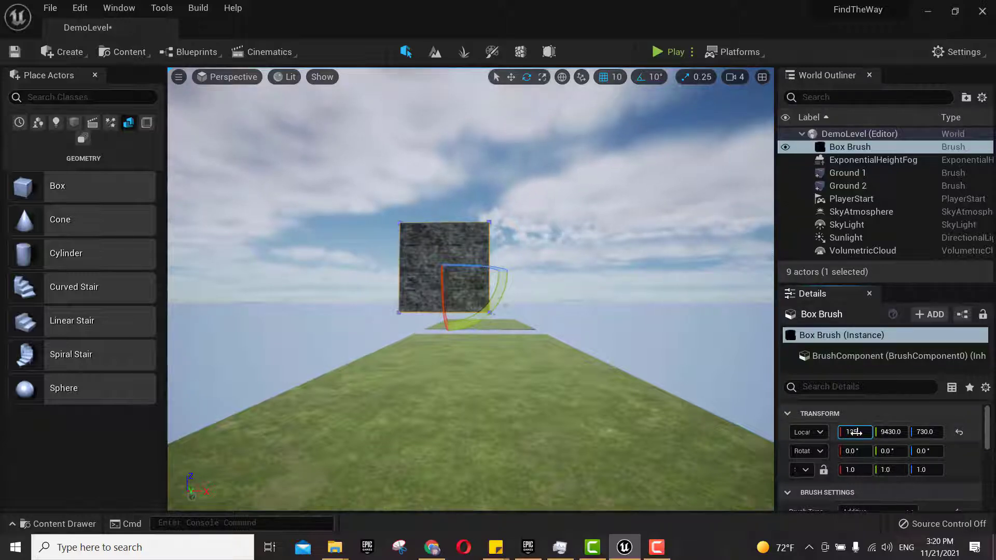
pyautogui.write('0')
pyautogui.press('Tab')
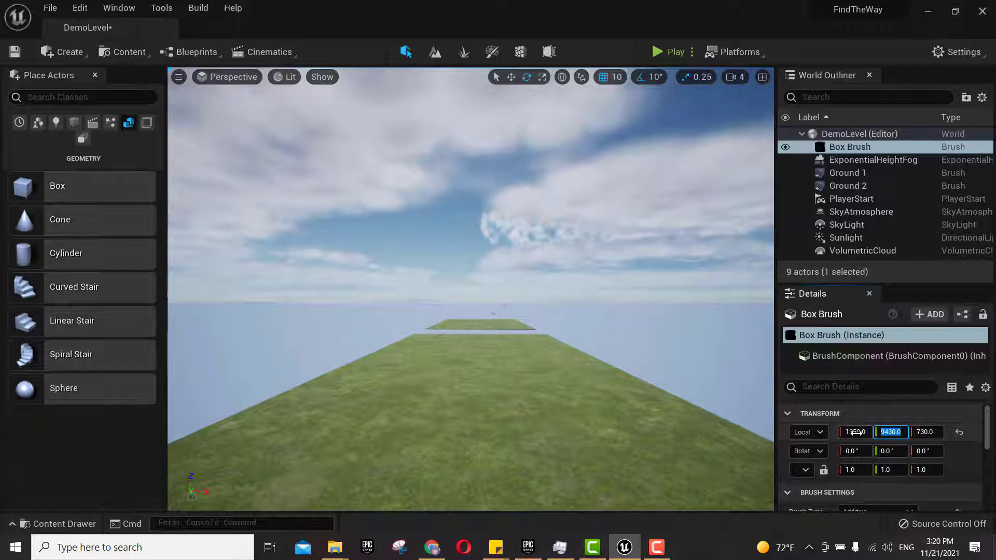
pyautogui.write('5')
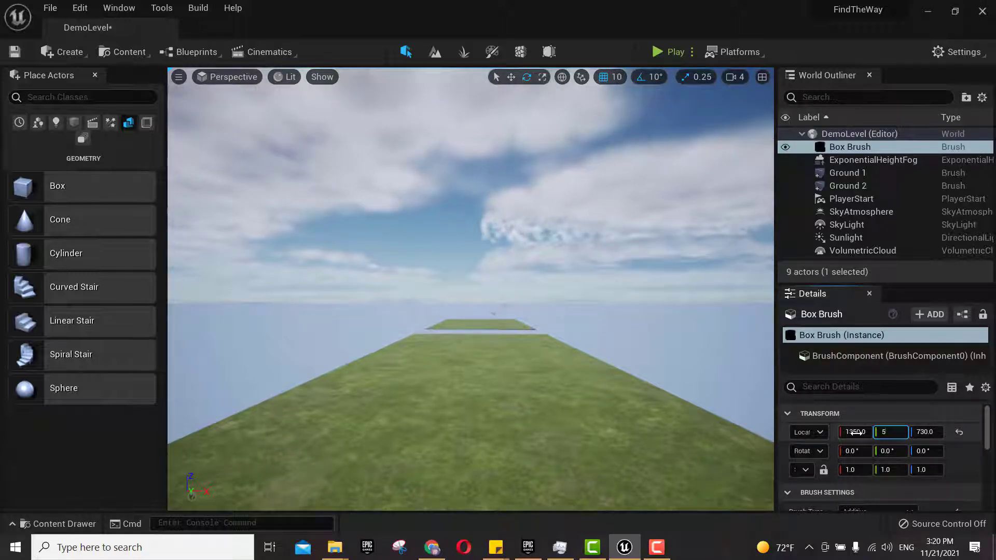
pyautogui.write('6')
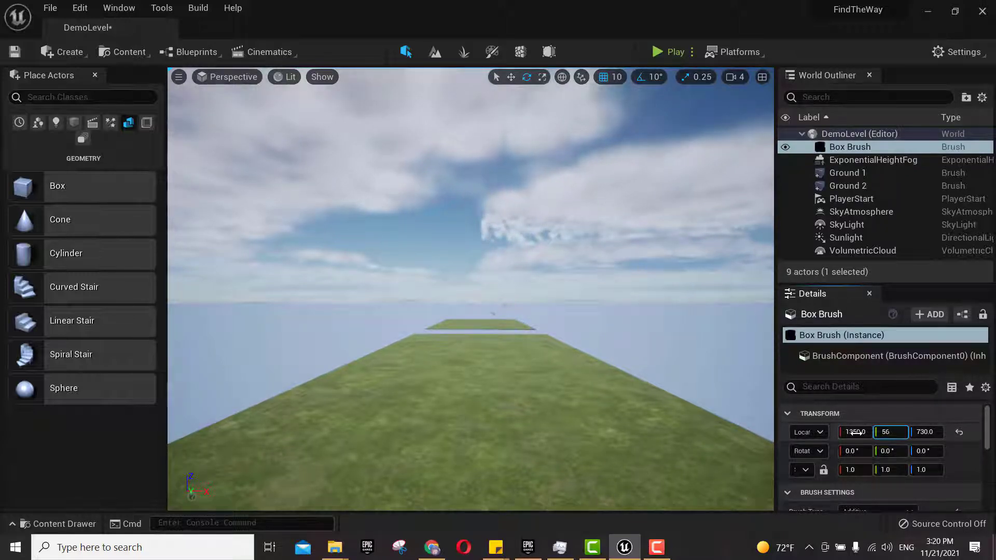
pyautogui.write('-00')
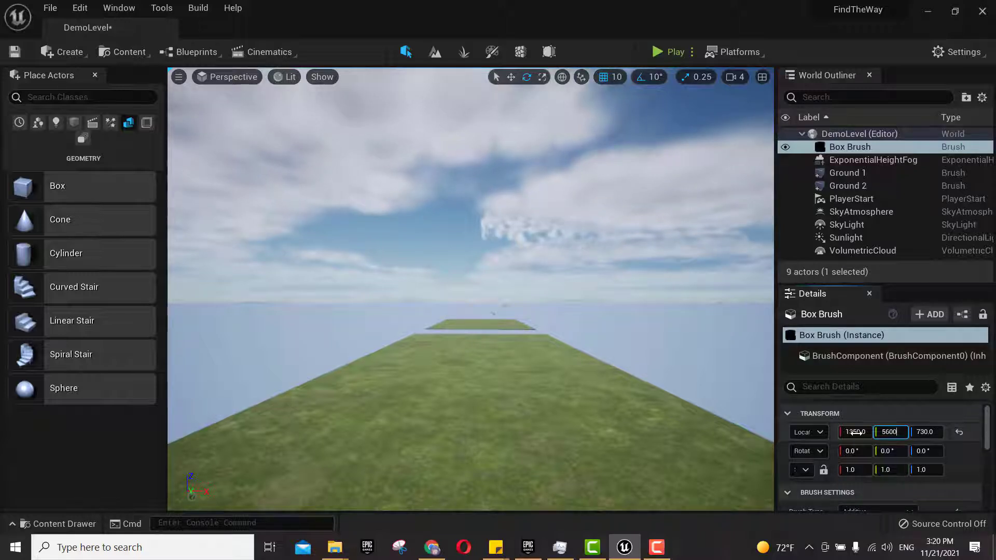
pyautogui.press('Tab')
pyautogui.write('20')
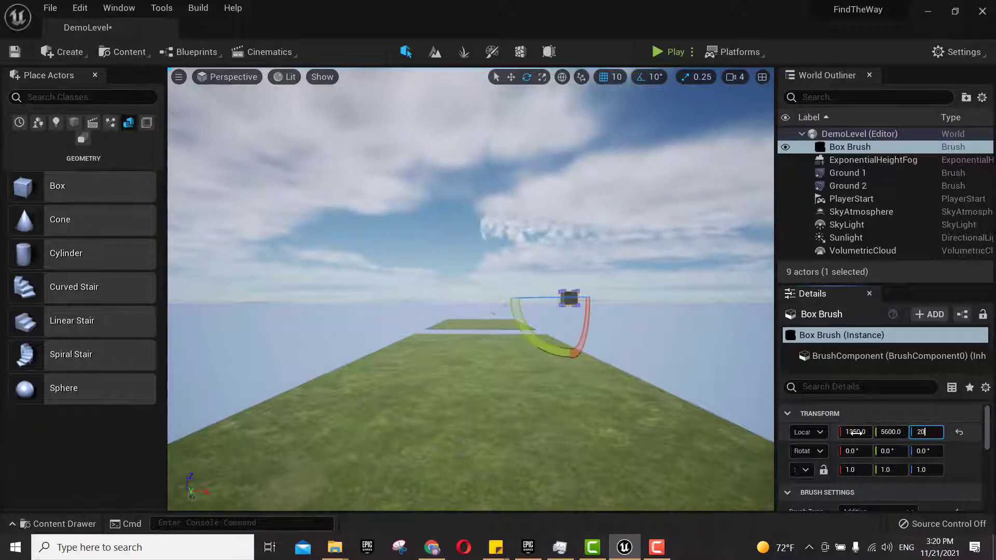
pyautogui.write('0')
pyautogui.press('Return')
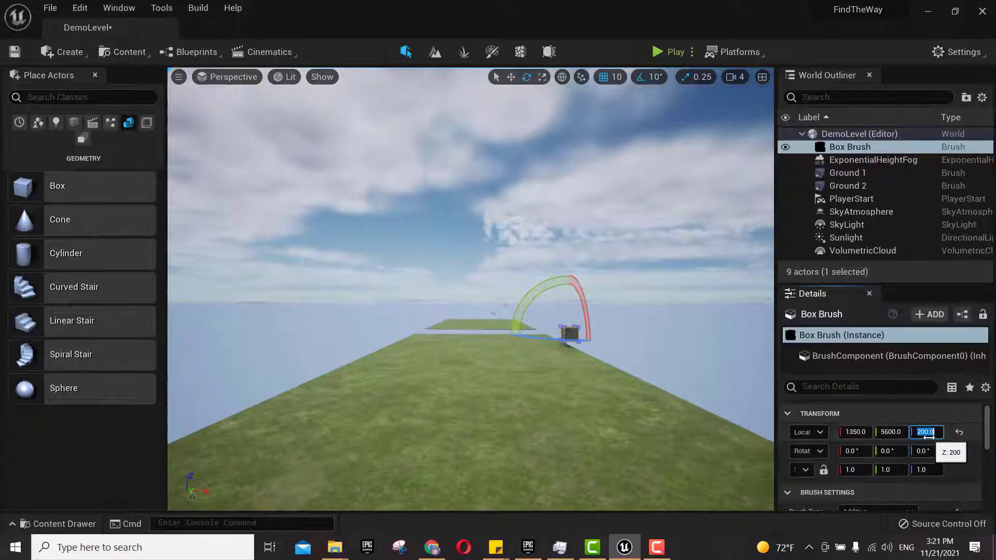
# Set the box brush's dimensions to X 100, Y 16200 and Z 400 to form a long side wall
pyautogui.scroll(-4, 881, 472)
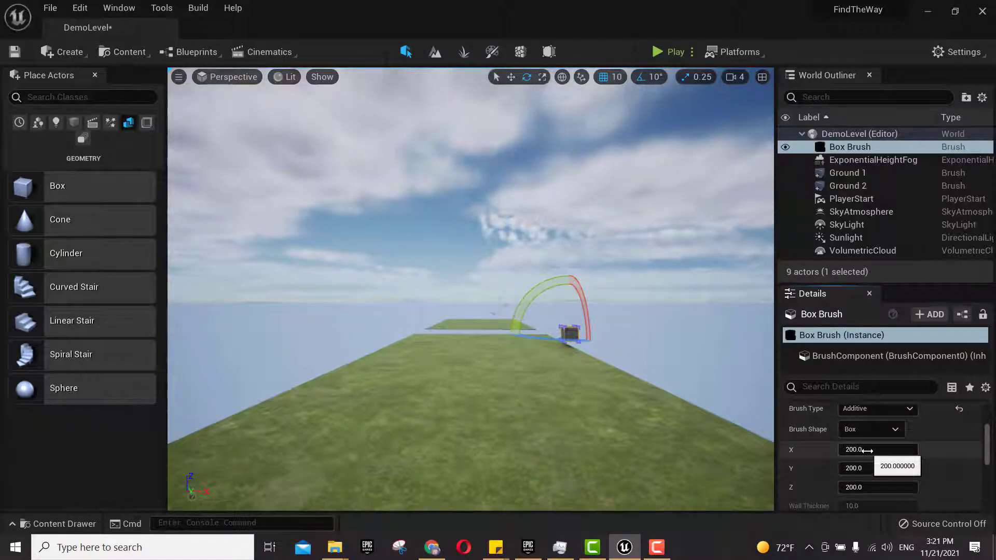
pyautogui.click(866, 451)
pyautogui.write('1')
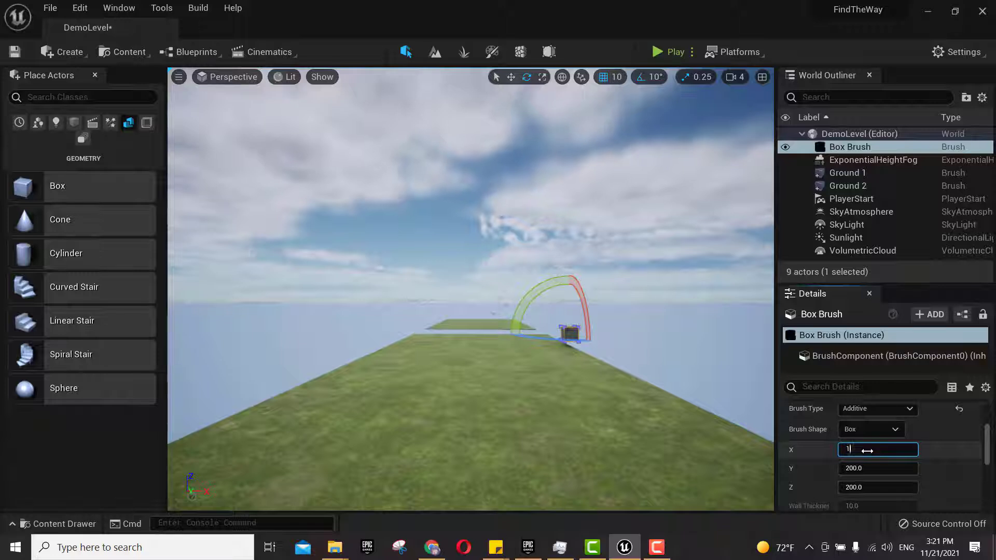
pyautogui.write('00')
pyautogui.press('Tab')
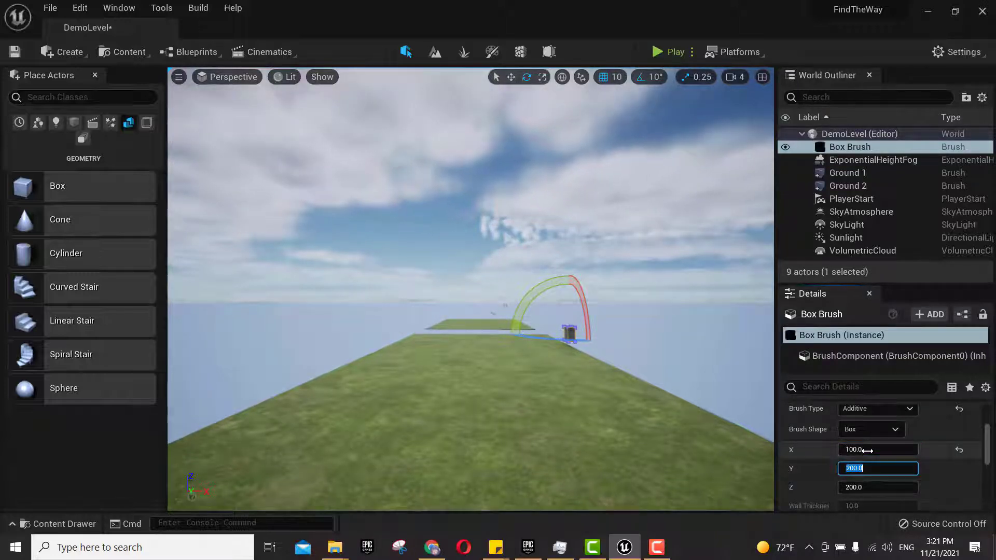
pyautogui.write('1')
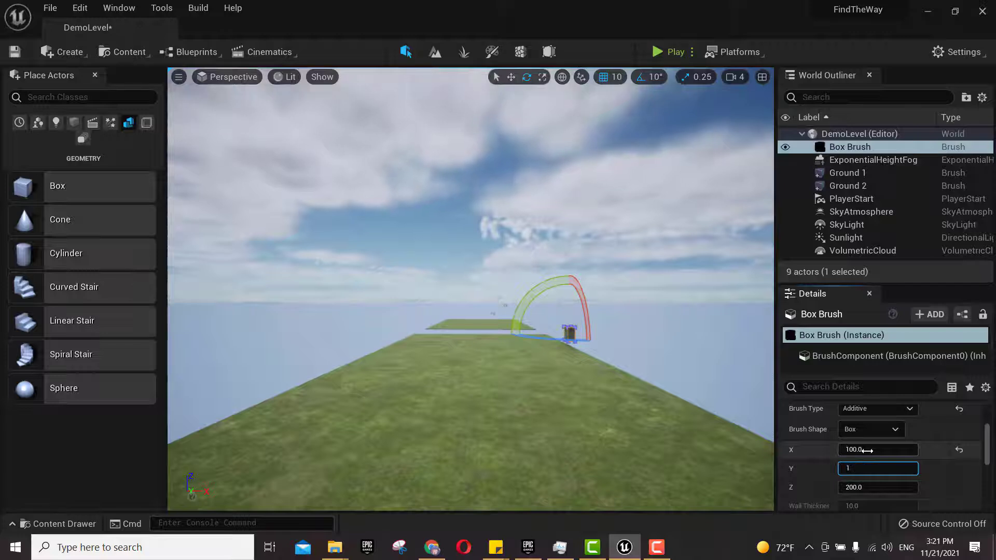
pyautogui.write('62')
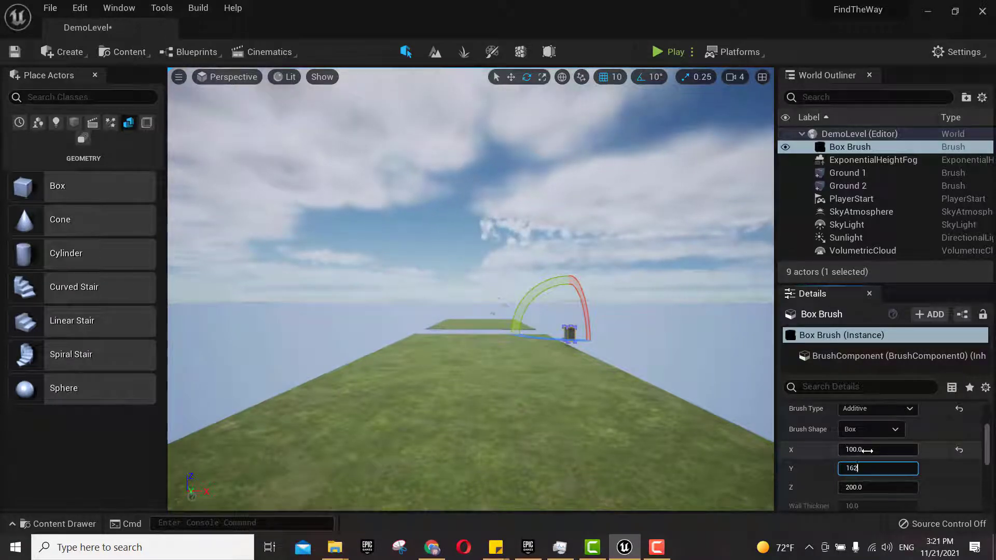
pyautogui.write('00')
pyautogui.press('Return')
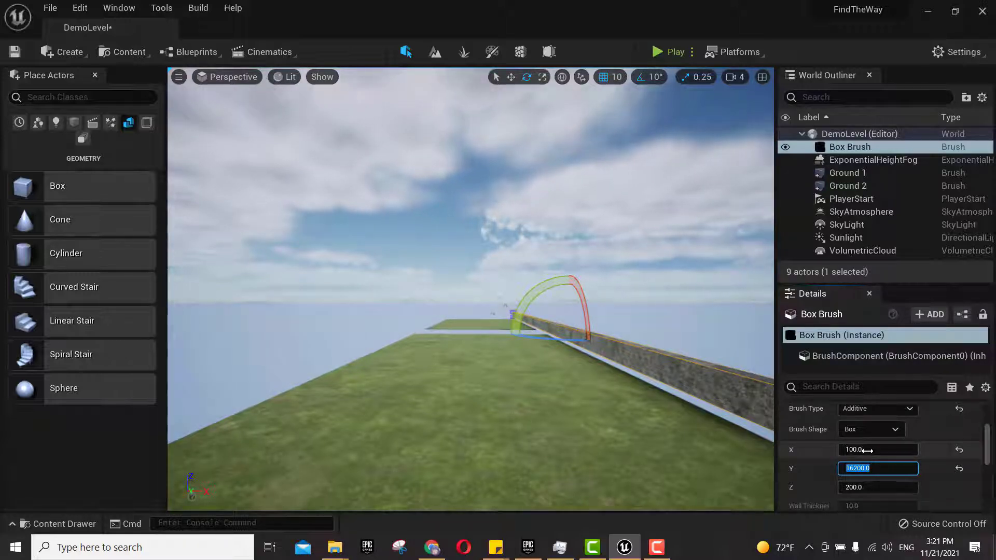
pyautogui.press('Tab')
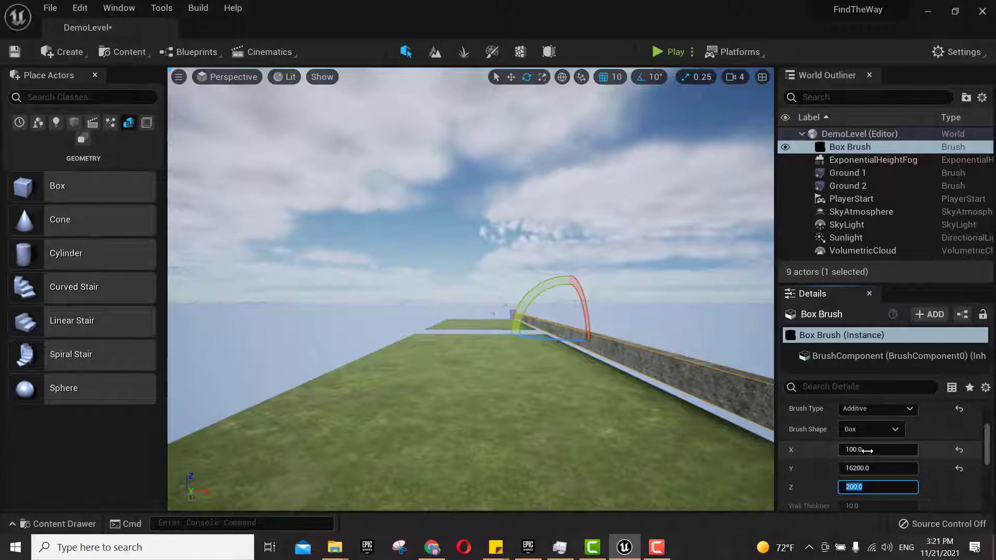
pyautogui.write('400')
pyautogui.press('Return')
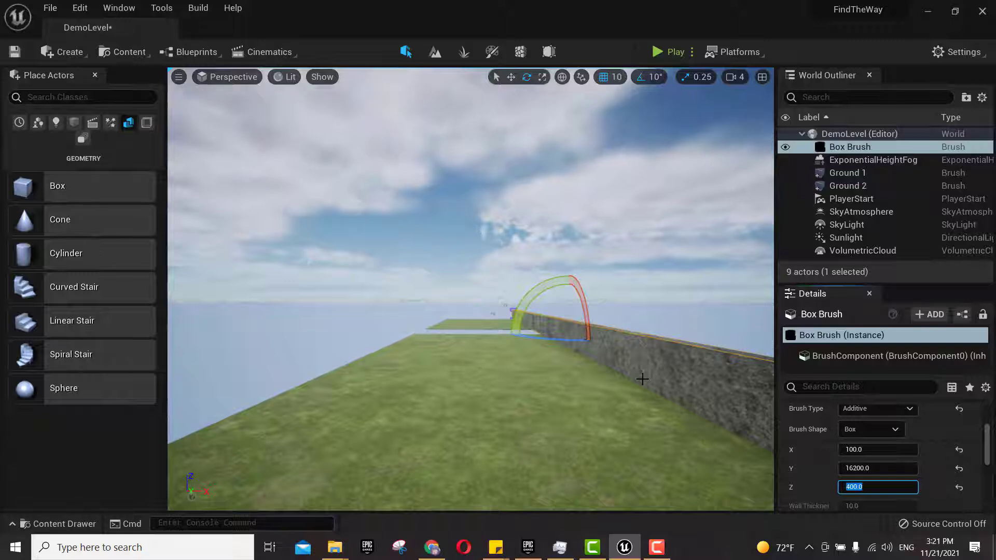
# Duplicate the side wall and move the copy along X to the opposite side of the grounds
pyautogui.click(593, 310)
pyautogui.press('w')
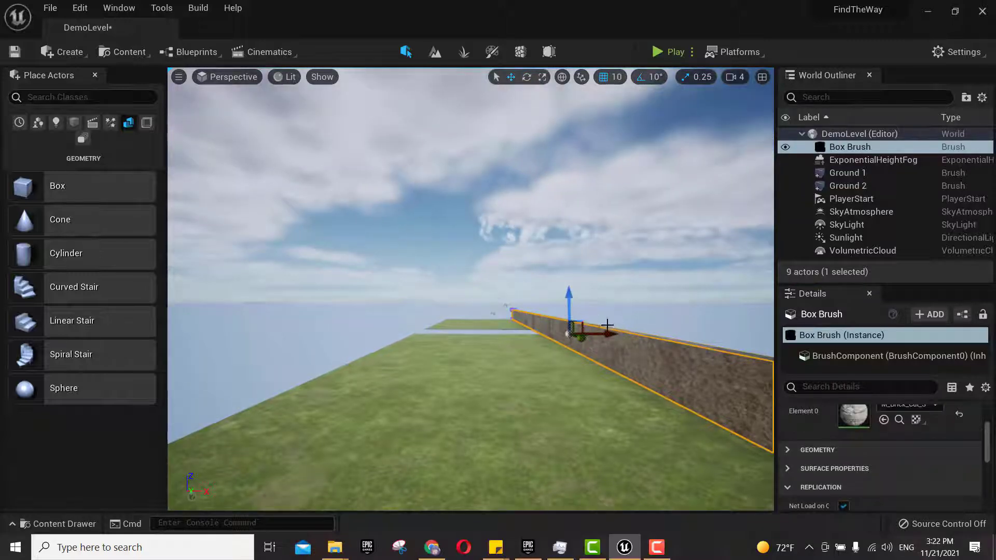
pyautogui.keyDown('alt'); pyautogui.moveTo(607, 331); pyautogui.dragTo(450, 349); pyautogui.keyUp('alt')
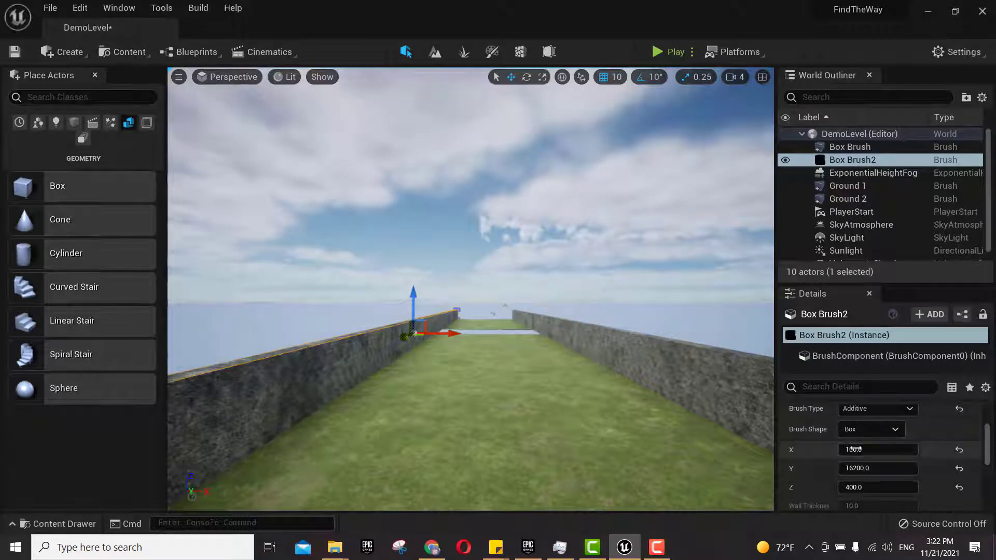
# Copy the X location value of the original side wall, Box Brush
pyautogui.scroll(5, 853, 449)
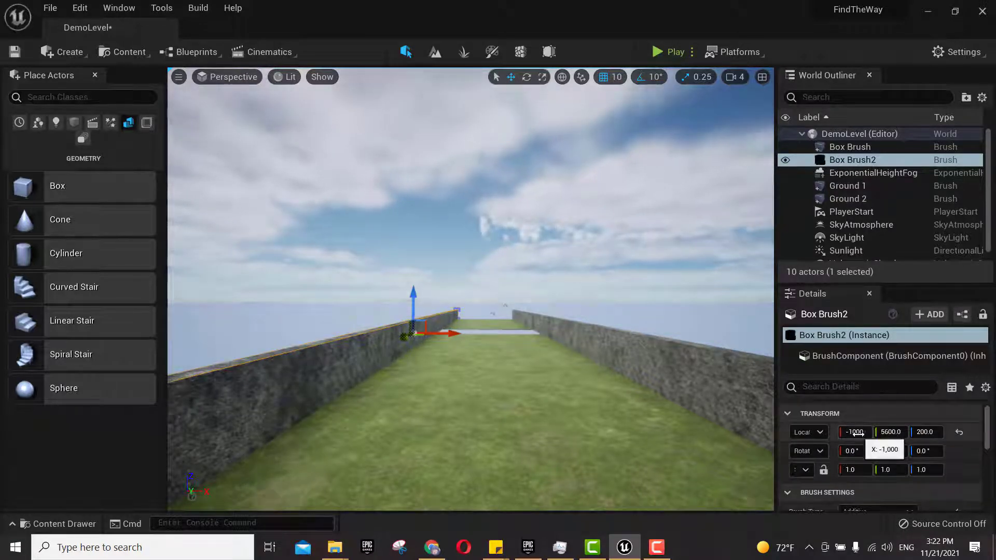
pyautogui.click(857, 432)
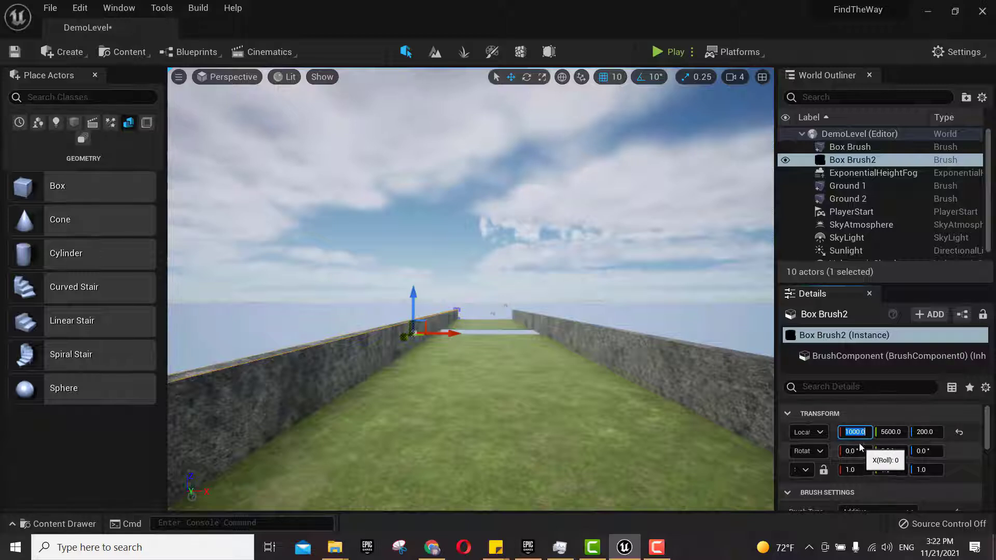
pyautogui.click(855, 433)
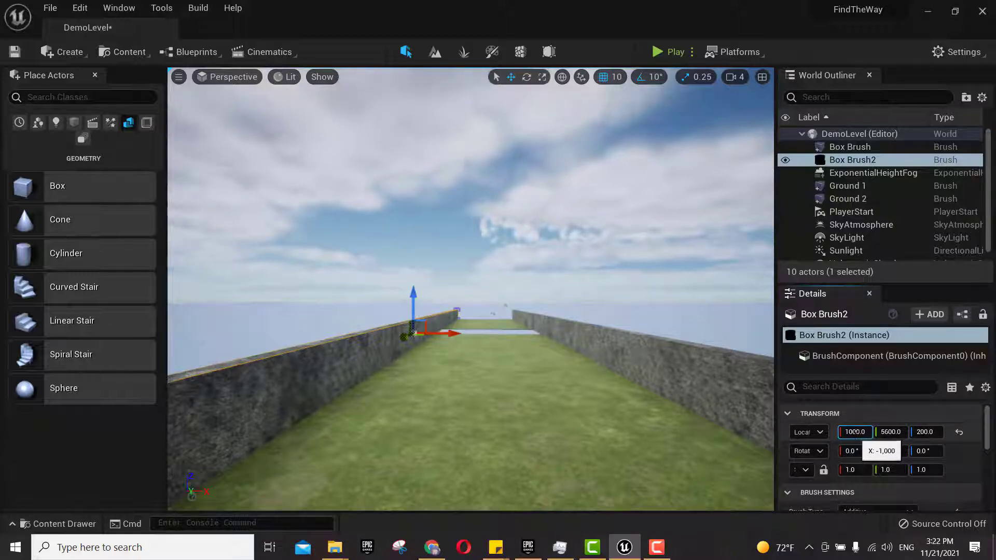
pyautogui.click(845, 431)
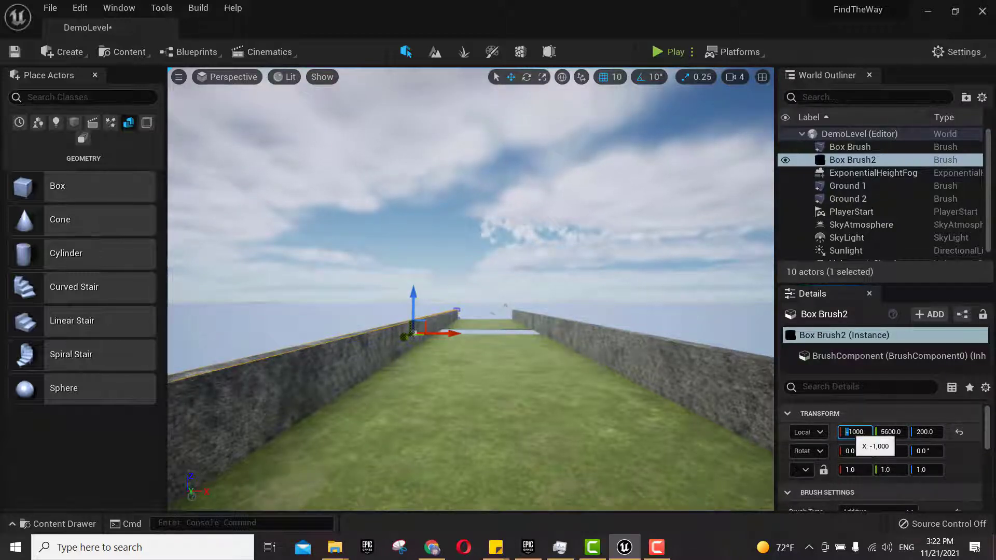
pyautogui.click(756, 399)
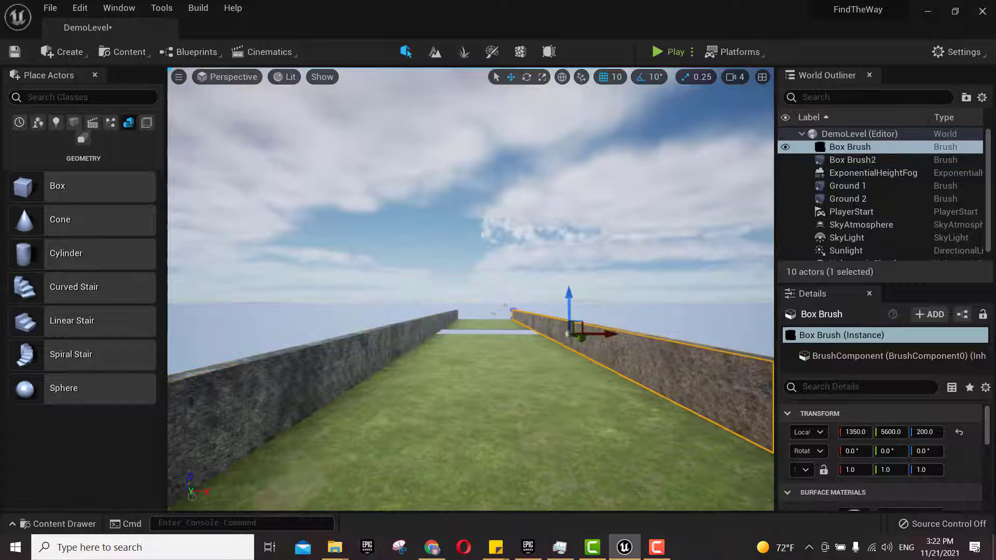
pyautogui.click(843, 431)
pyautogui.hotkey('ctrl', 'c')
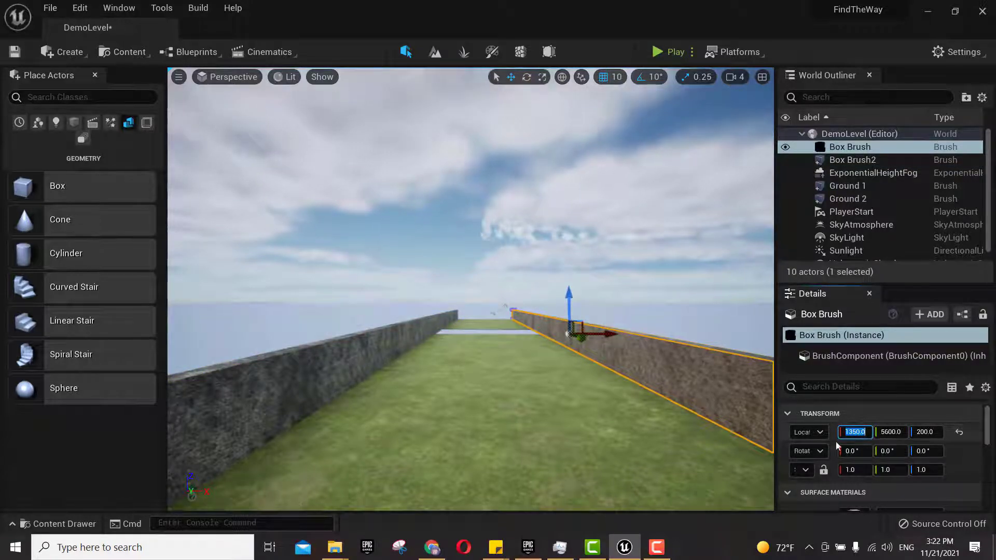
# Set the duplicated wall's X location to -1350, mirroring the copied value of the original wall
pyautogui.click(358, 363)
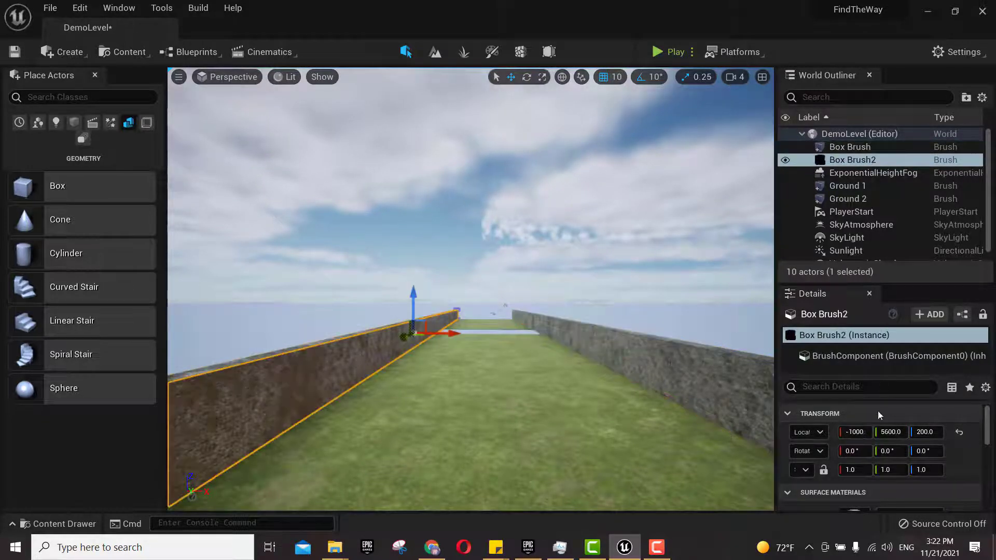
pyautogui.click(853, 431)
pyautogui.hotkey('ctrl', 'v')
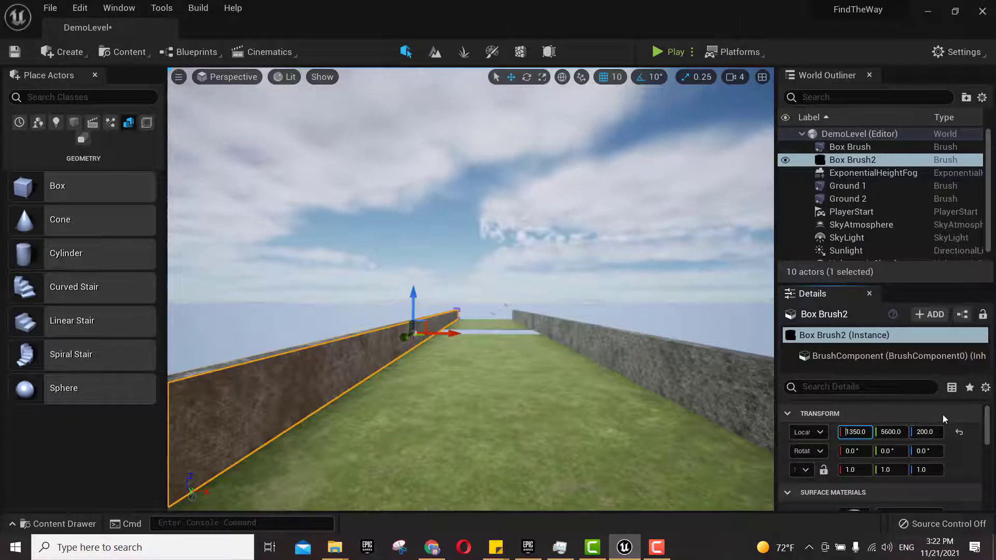
pyautogui.press('Home')
pyautogui.write('-')
pyautogui.press('BackSpace')
pyautogui.press('Return')
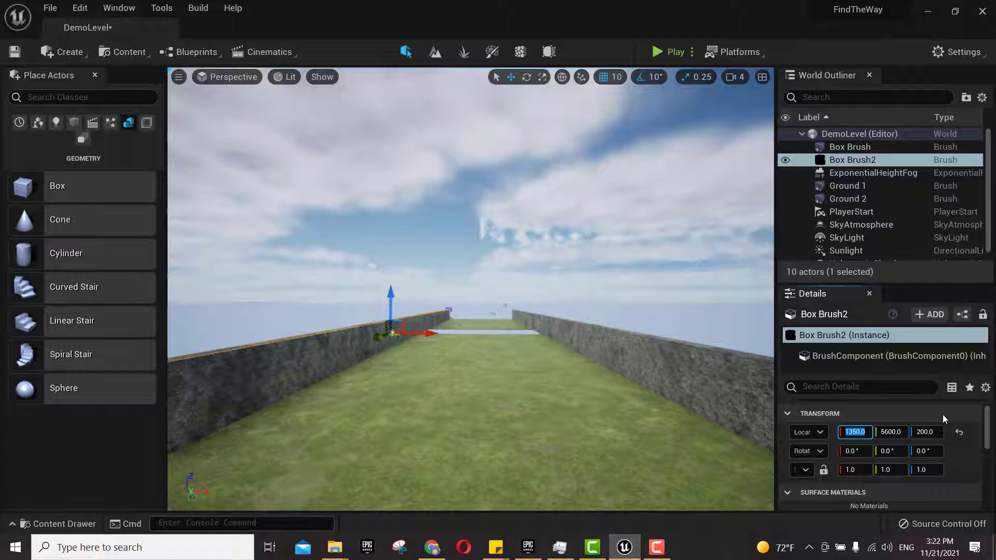
# Place a third Box brush on Ground 1 between the two side walls and focus the view on it
pyautogui.click(615, 406)
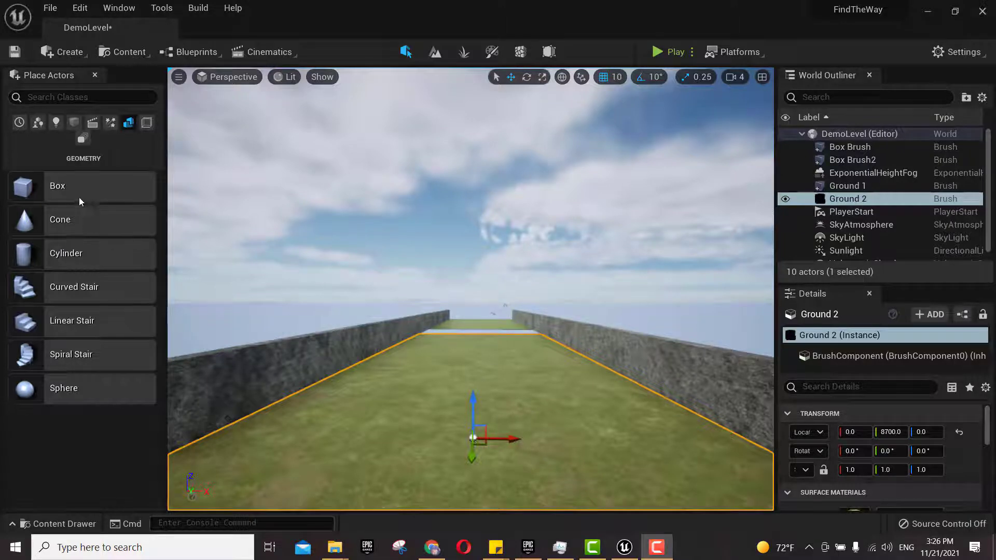
pyautogui.moveTo(78, 197)
pyautogui.mouseDown()
pyautogui.moveTo(311, 312)
pyautogui.moveTo(464, 344)
pyautogui.moveTo(463, 327)
pyautogui.moveTo(472, 345)
pyautogui.mouseUp()
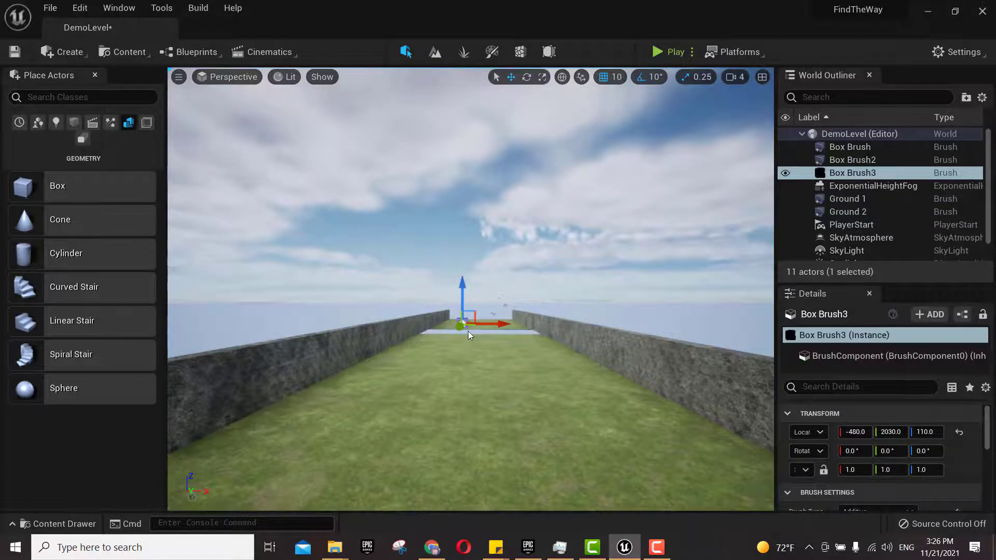
pyautogui.press('f')
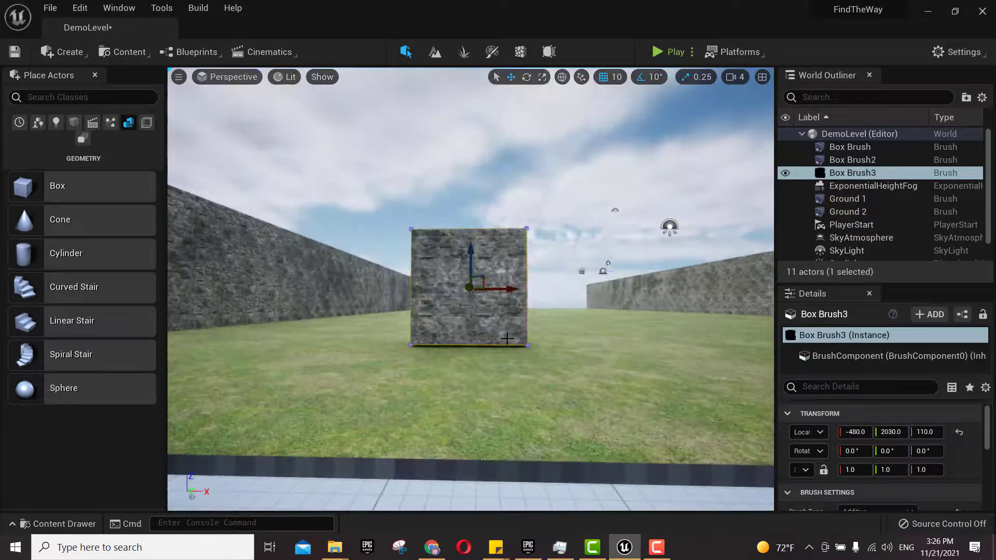
# Set the Box Brush3 wall's location to X 0, Y -2450 and Z 200
pyautogui.click(854, 431)
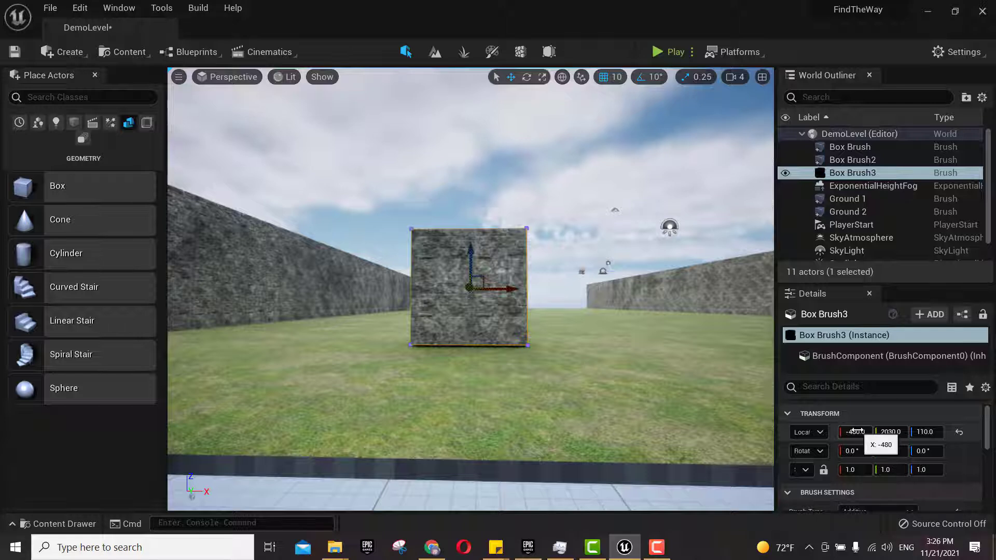
pyautogui.write('0')
pyautogui.press('Tab')
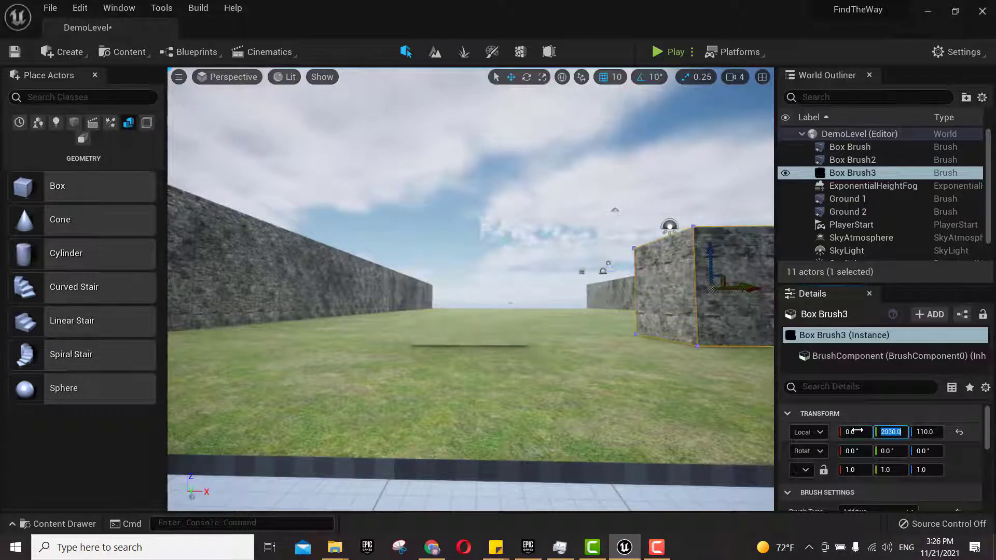
pyautogui.write('-')
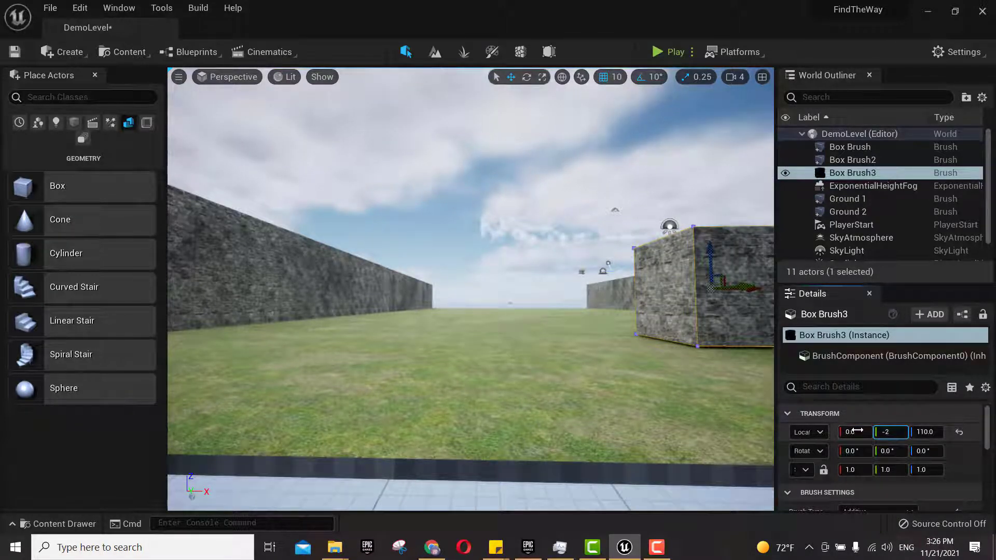
pyautogui.write('2450')
pyautogui.press('Tab')
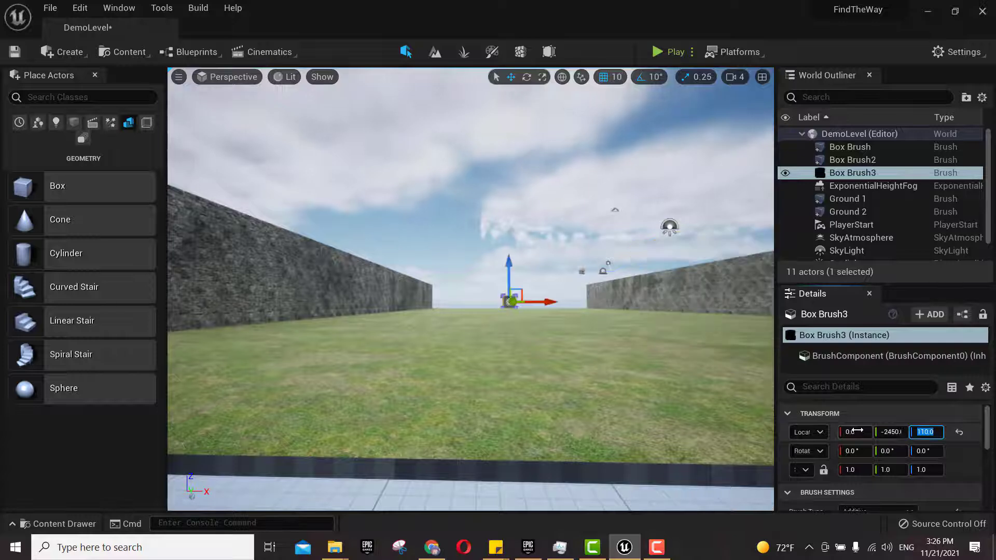
pyautogui.write('2')
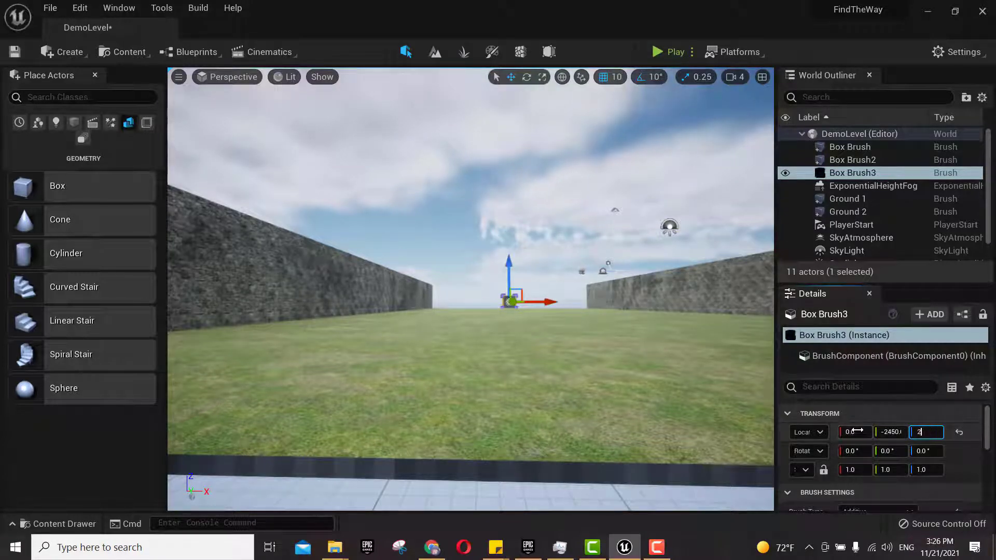
pyautogui.write('00')
pyautogui.press('Return')
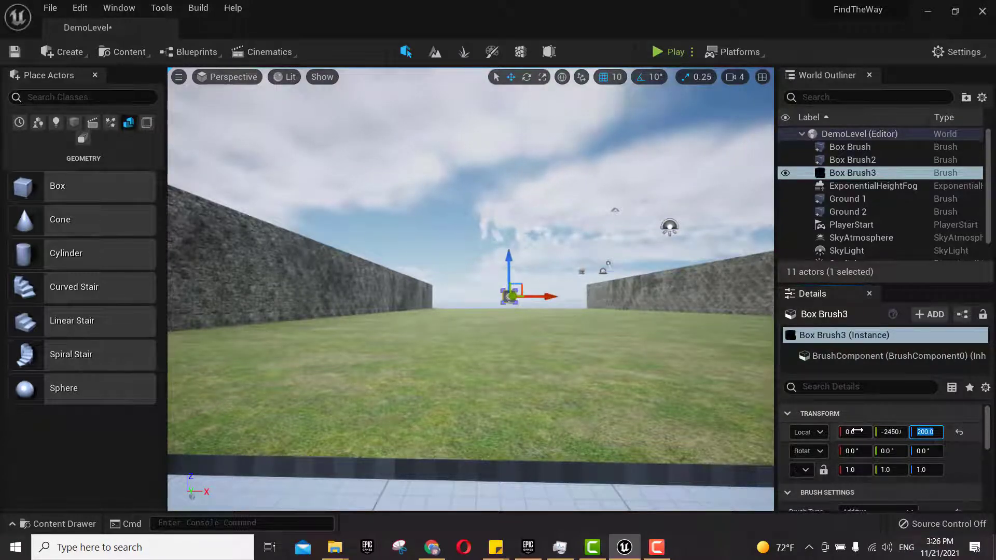
# Rename the Box Brush3 actor as BottomWall
pyautogui.click(846, 174)
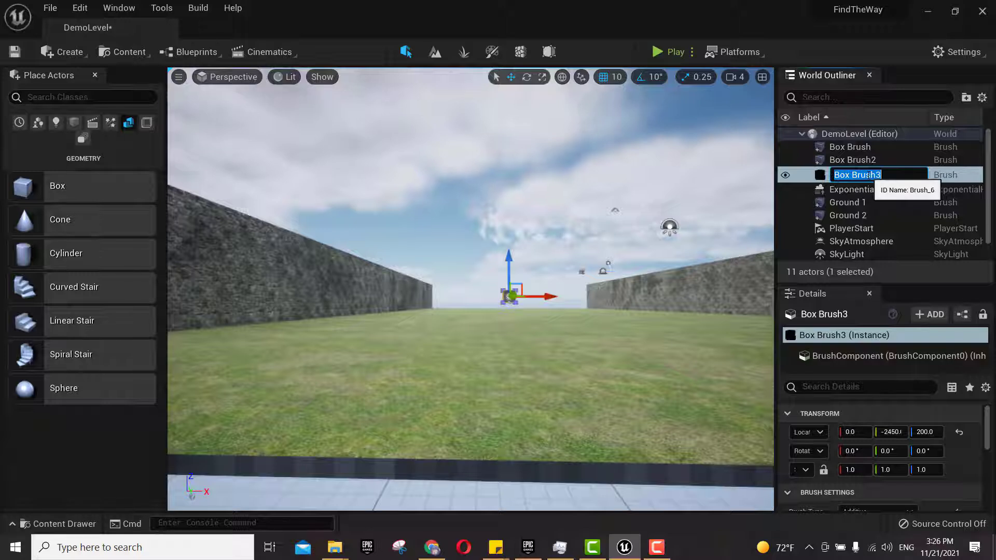
pyautogui.write('Bo')
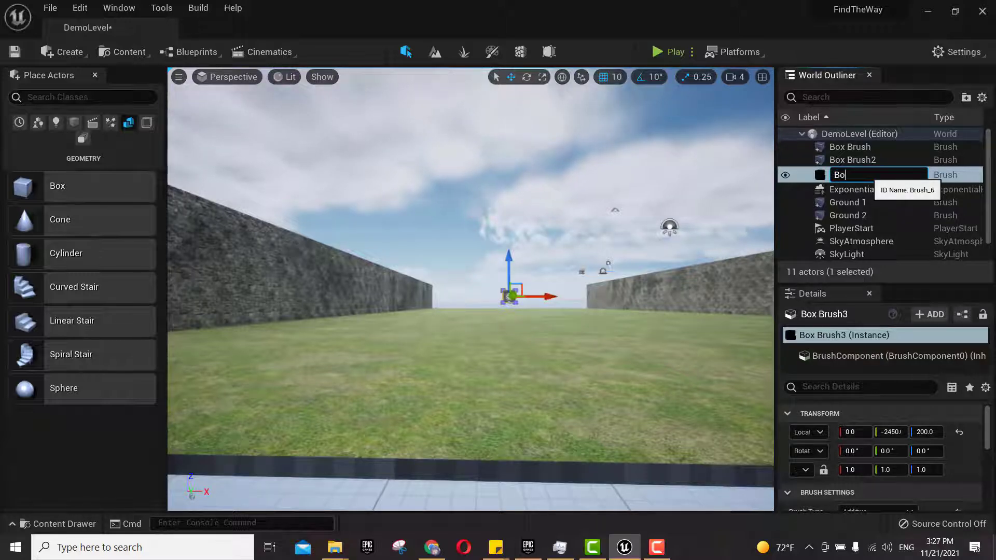
pyautogui.write('ttomWa')
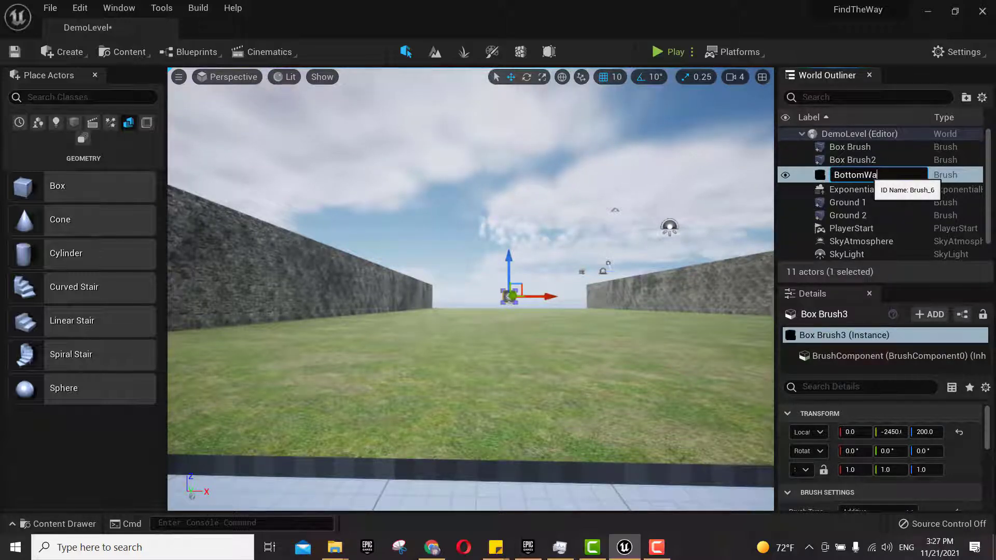
pyautogui.write('ll')
pyautogui.press('Return')
# Rename the Box Brush2 side wall as RightWall
pyautogui.click(868, 176)
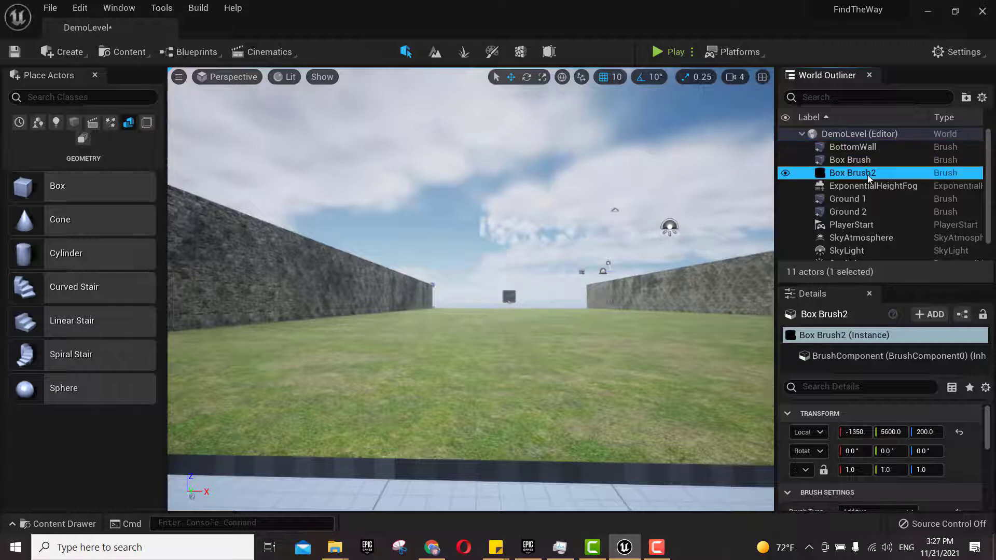
pyautogui.click(868, 176)
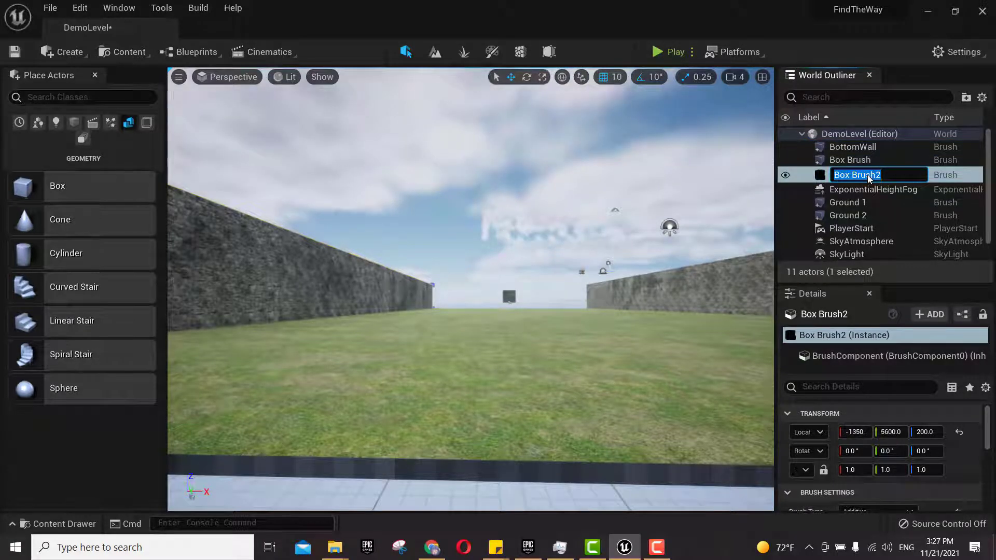
pyautogui.write('Right')
pyautogui.press('Return')
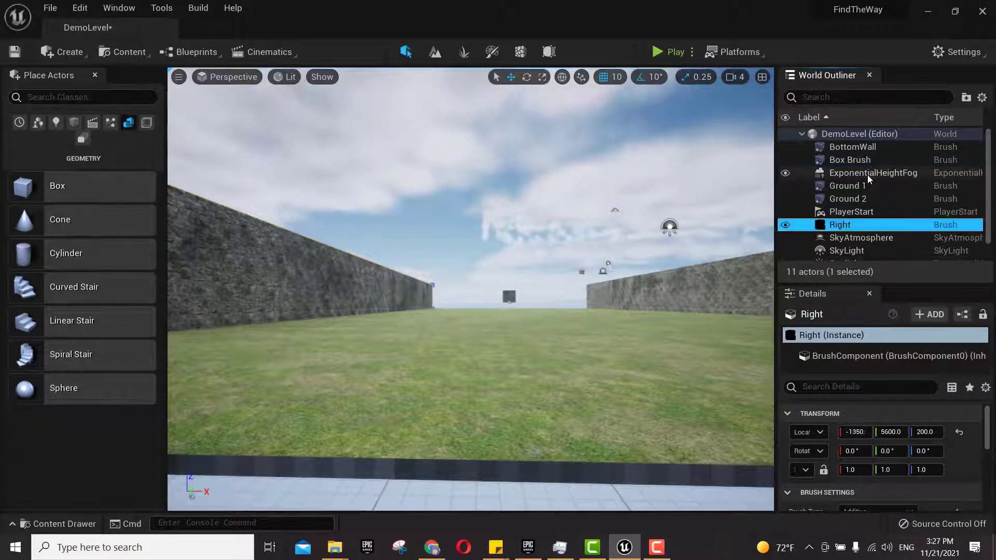
pyautogui.press('End')
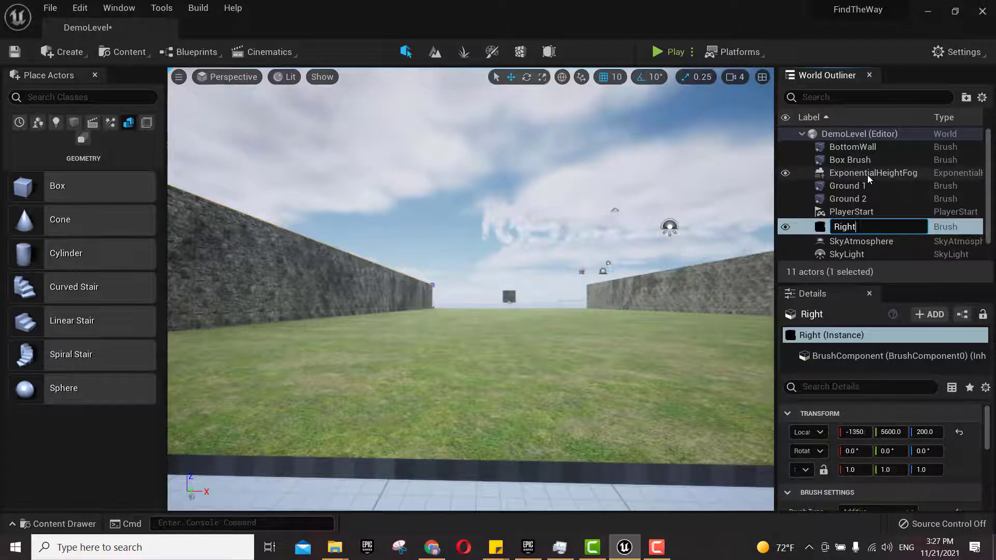
pyautogui.write('Wall')
pyautogui.press('Return')
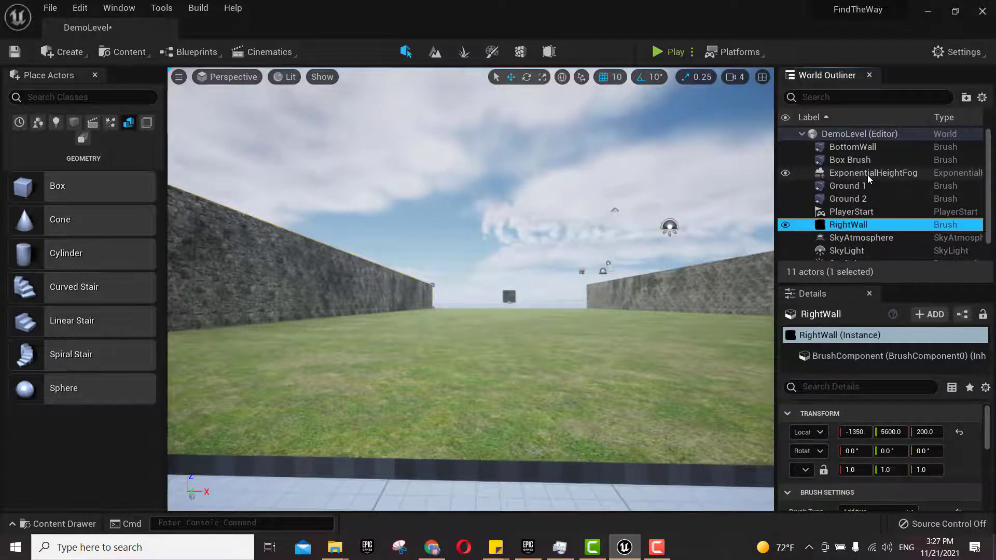
# Rename the original side wall, Box Brush, as LeftWall
pyautogui.click(856, 160)
pyautogui.press('F2')
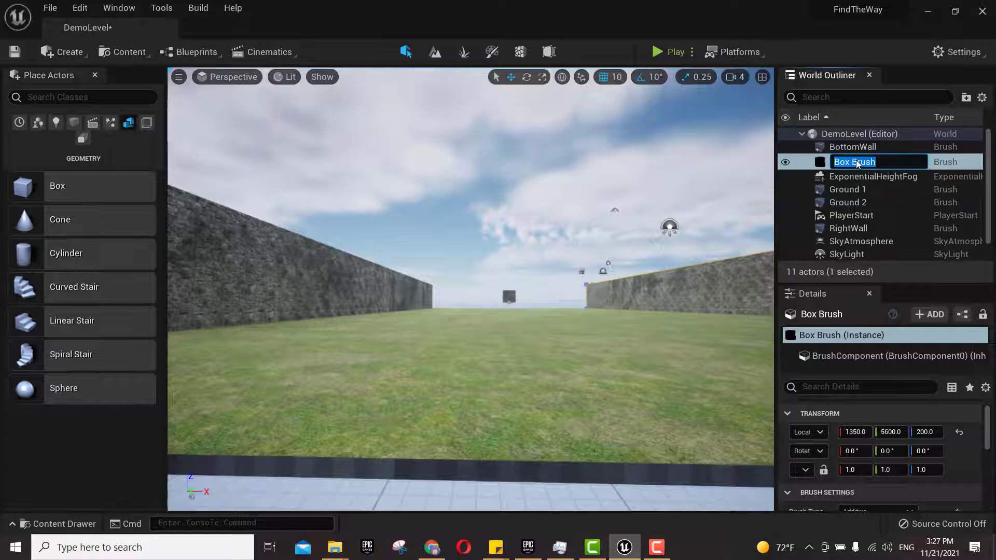
pyautogui.write('LeftWall')
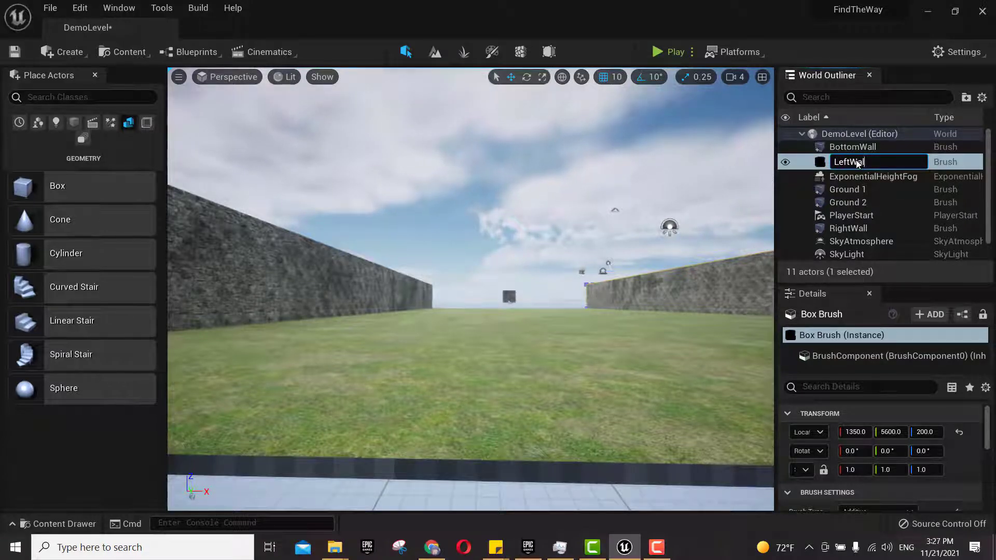
pyautogui.press('Return')
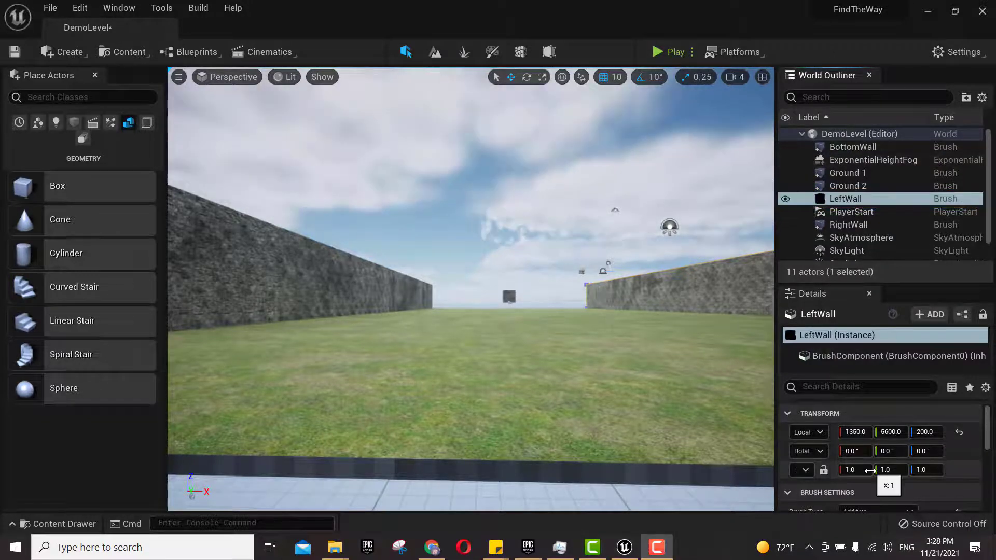
# Set the X size of LeftWall's box brush to 2600
pyautogui.scroll(-3, 870, 482)
pyautogui.scroll(-1, 870, 480)
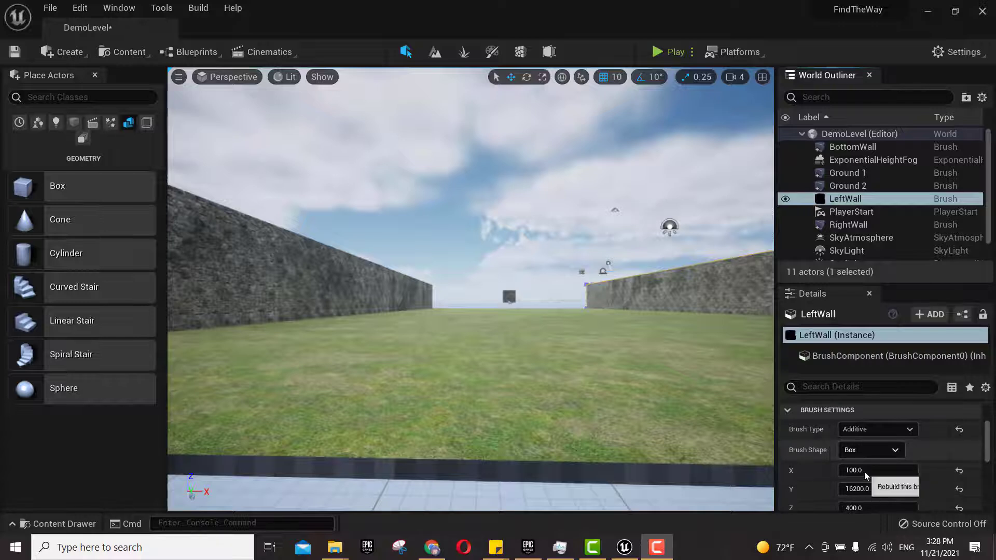
pyautogui.click(864, 471)
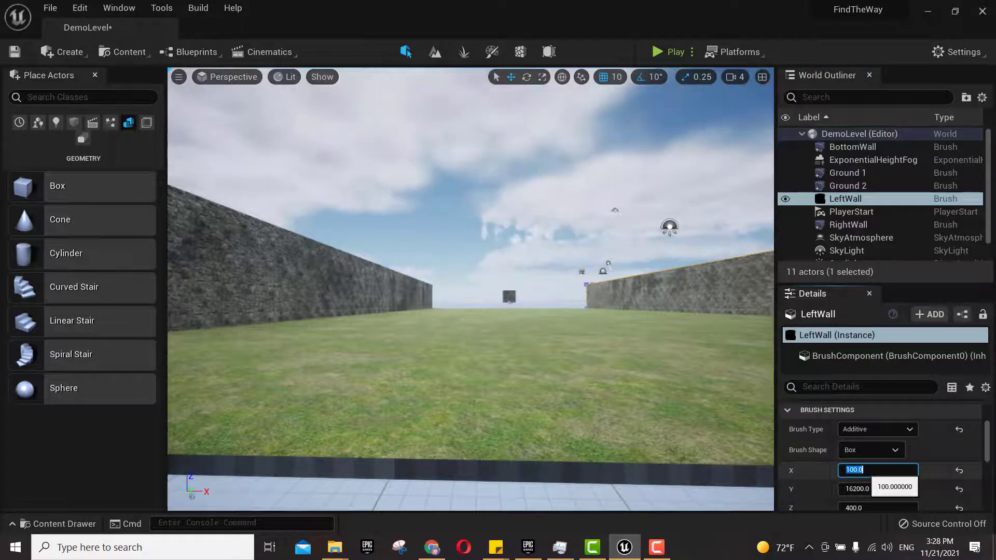
pyautogui.write('2')
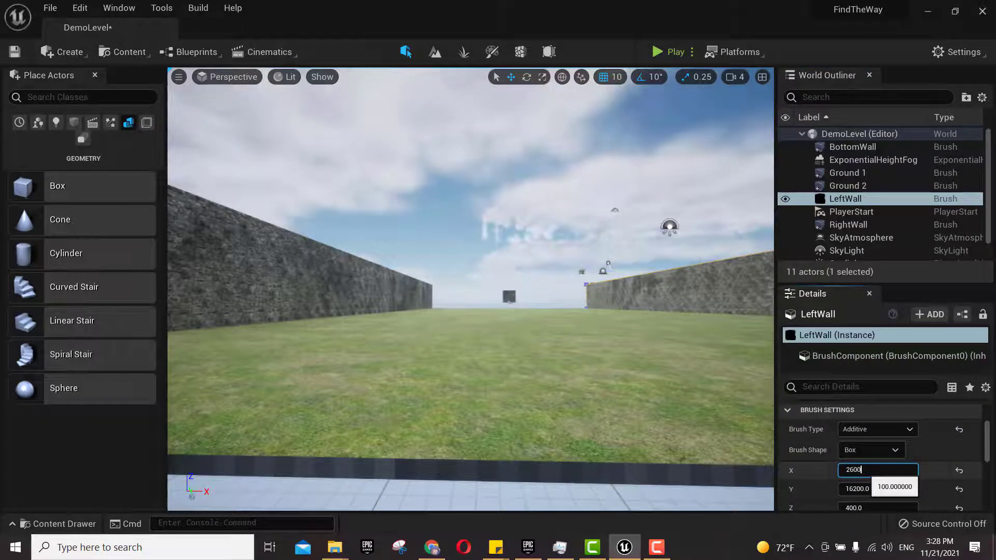
pyautogui.write('600')
pyautogui.press('Return')
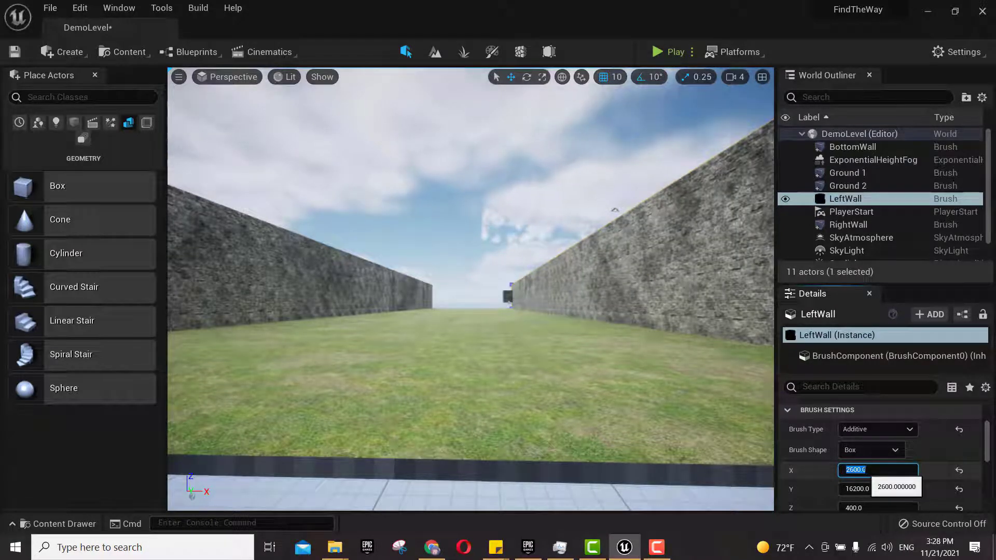
# Try a Y size of 100 and a Z size of 400 on LeftWall's brush, and undo the Y size change
pyautogui.press('Tab')
pyautogui.write('100')
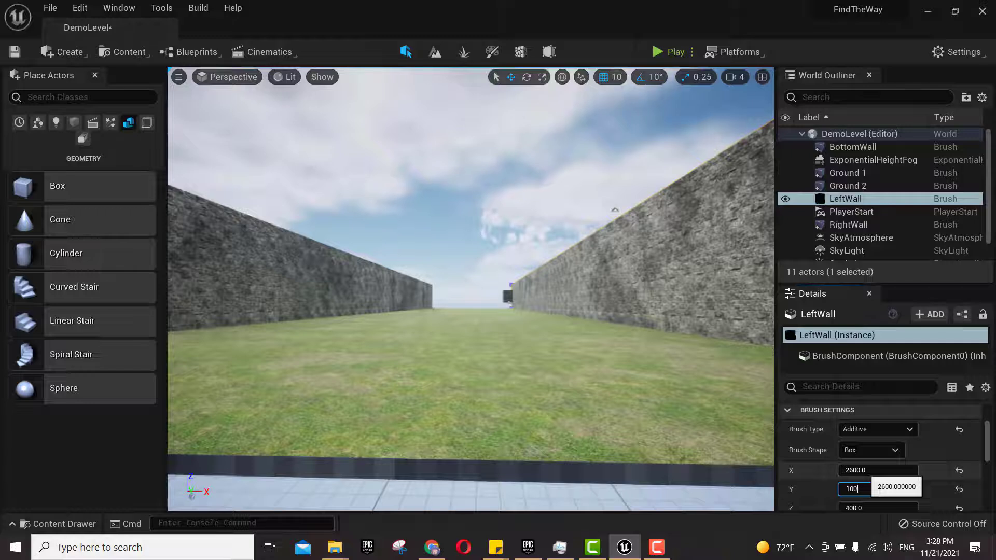
pyautogui.press('Tab')
pyautogui.write('400')
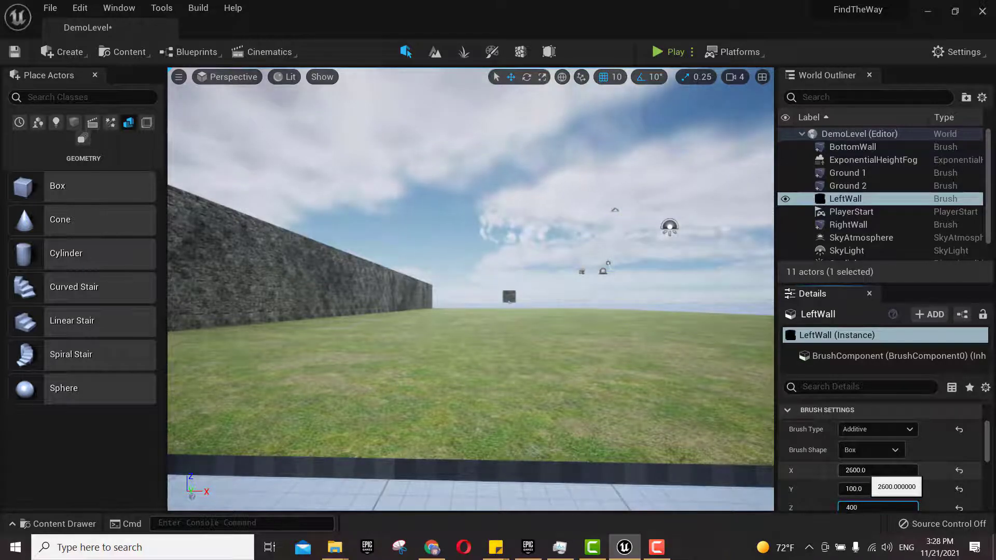
pyautogui.press('Return')
pyautogui.write('400')
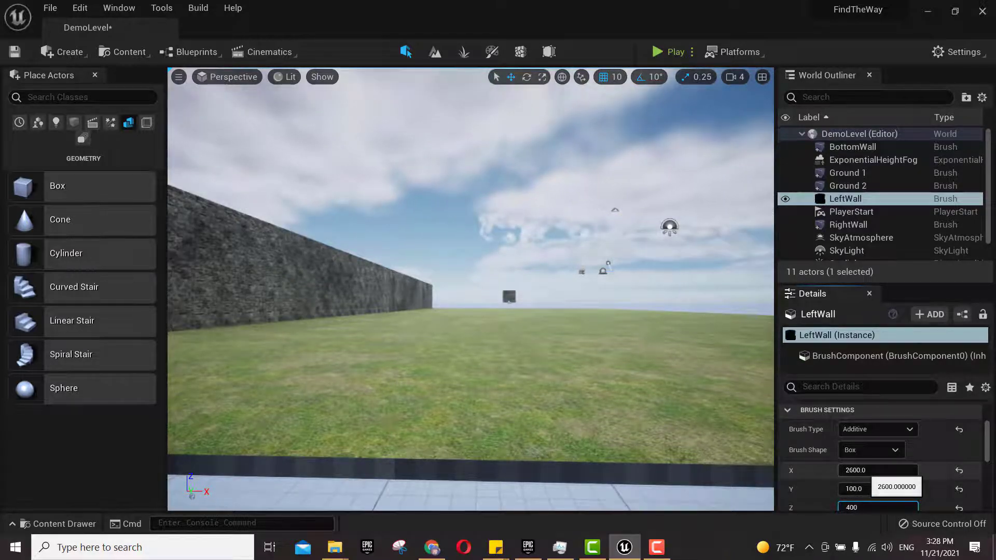
pyautogui.click(645, 280)
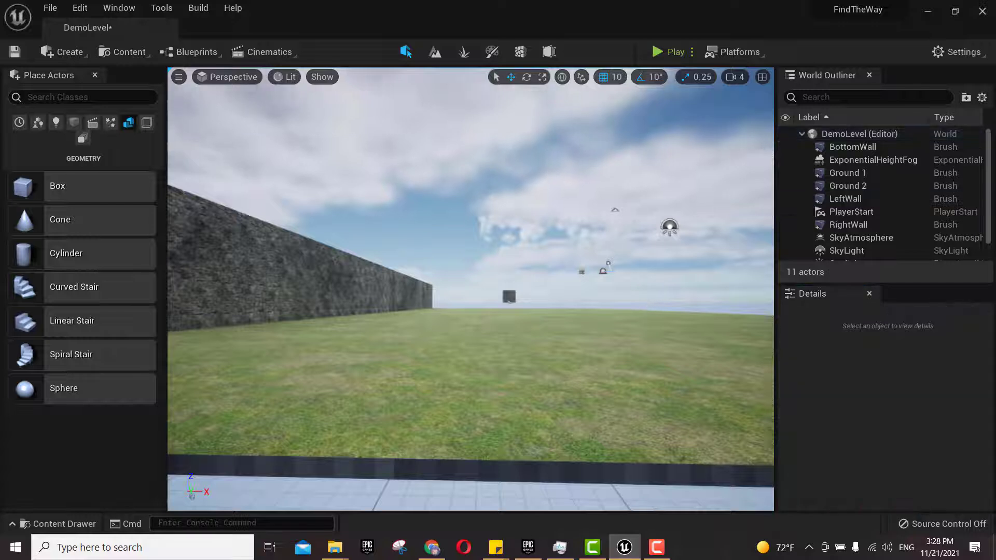
pyautogui.hotkey('ctrl', 'z')
pyautogui.hotkey('ctrl', 'z')
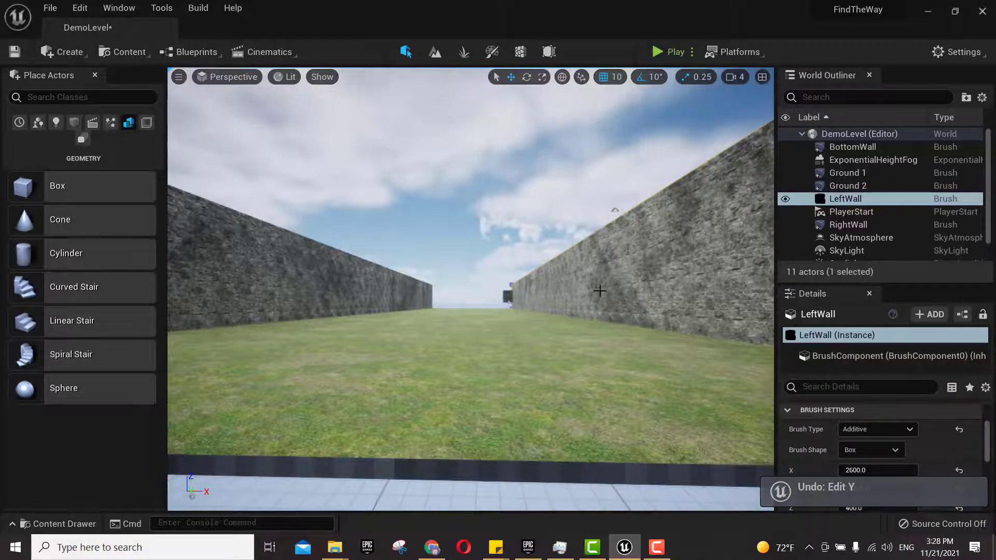
# Select BottomWall and set its box brush size to X 2600, Y 100 and Z 400
pyautogui.click(695, 210)
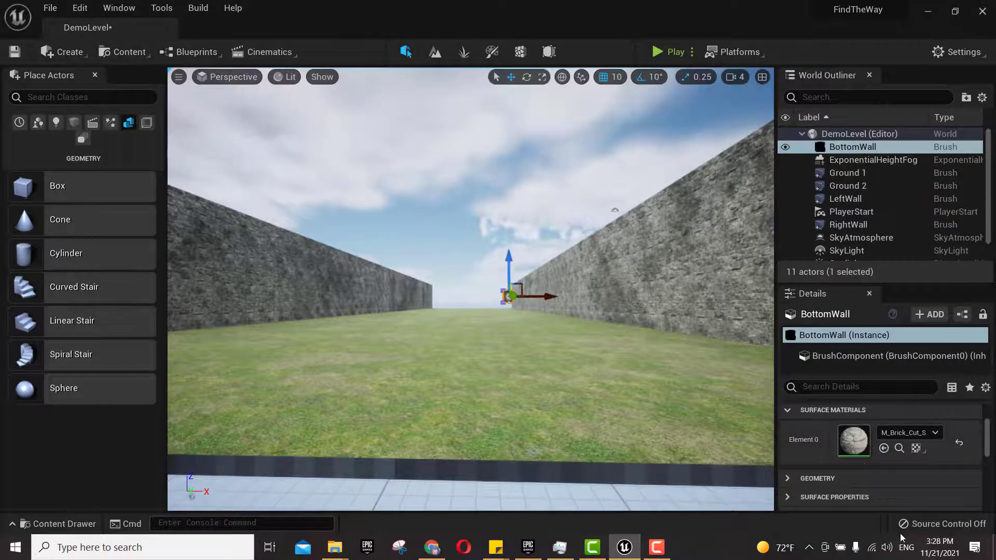
pyautogui.scroll(-4, 883, 477)
pyautogui.scroll(-4, 882, 475)
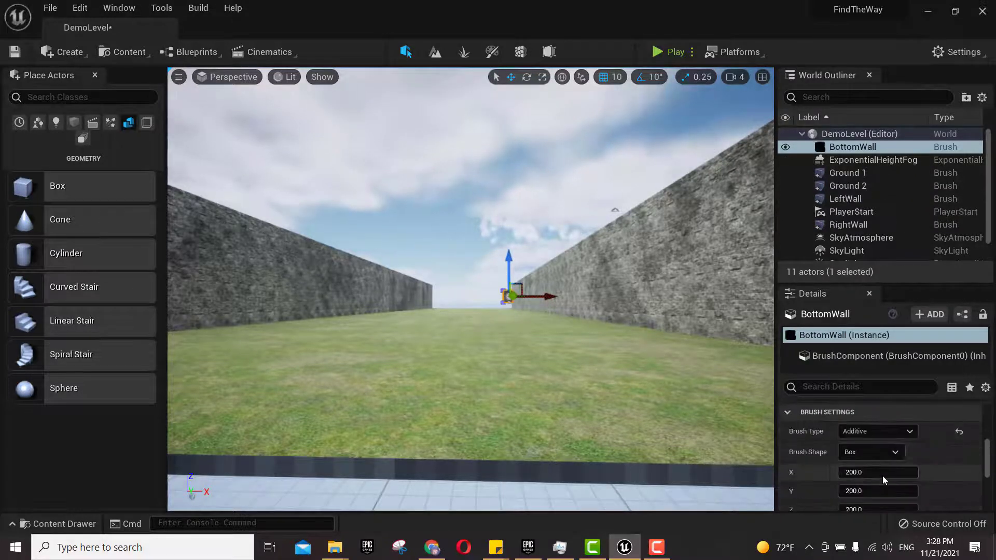
pyautogui.click(853, 451)
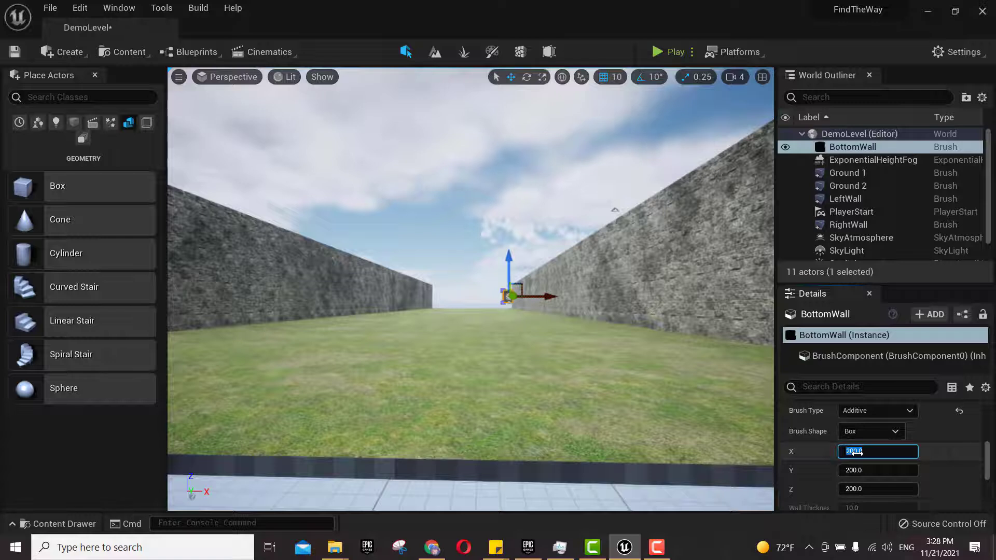
pyautogui.write('26')
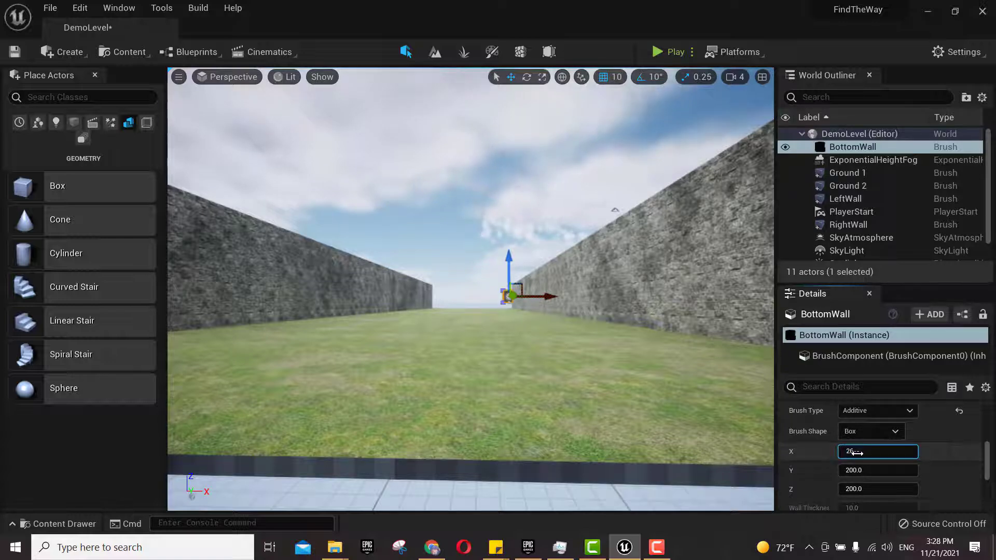
pyautogui.write('00')
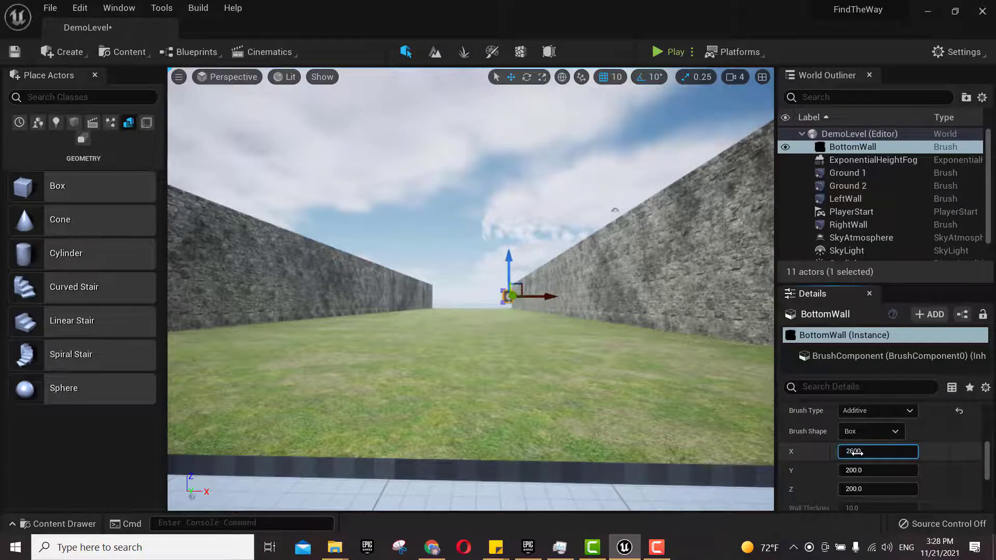
pyautogui.press('Tab')
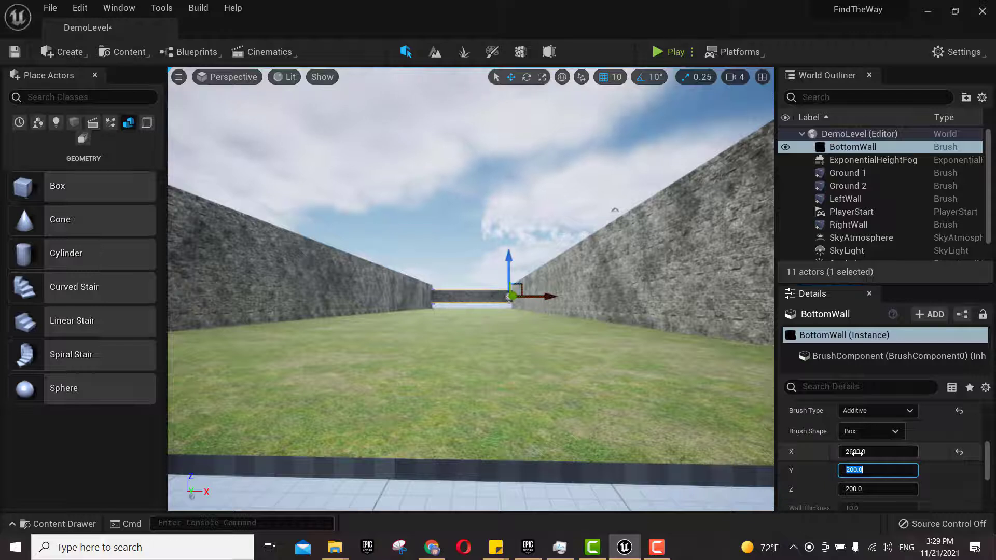
pyautogui.write('00')
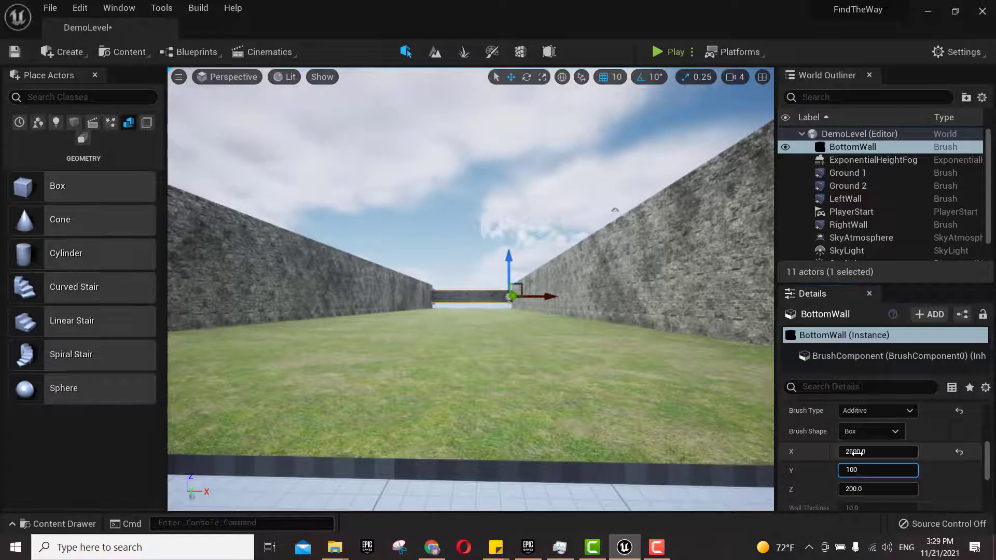
pyautogui.press('Tab')
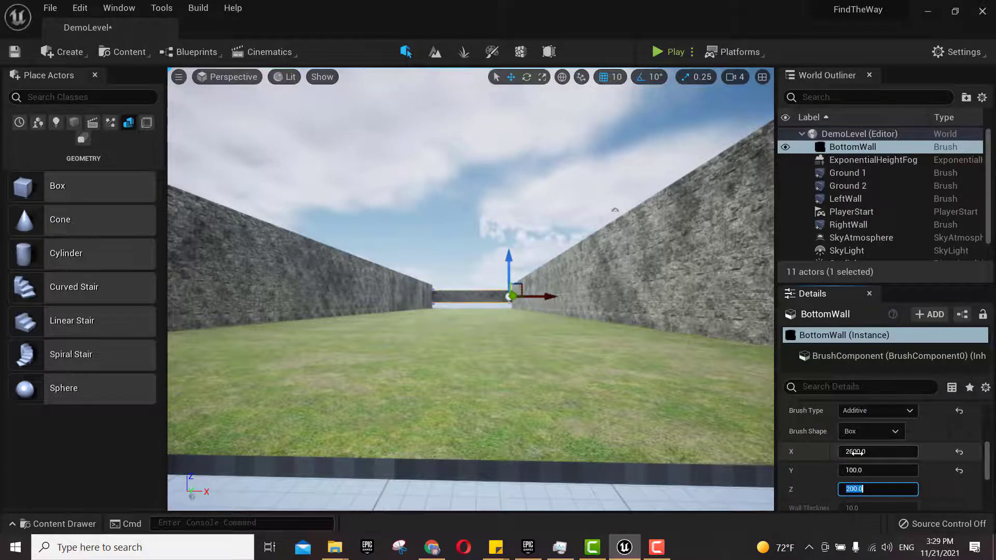
pyautogui.write('400')
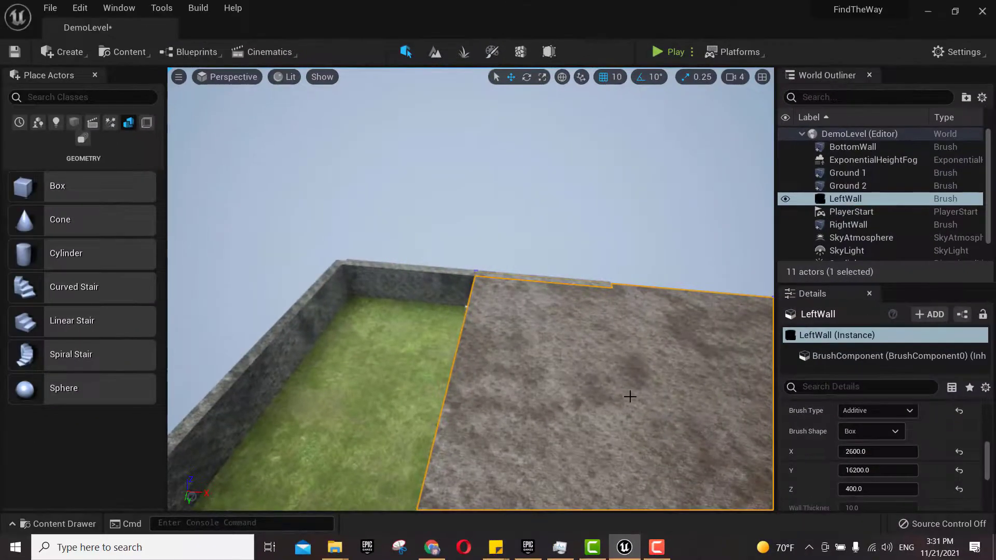
# Set the X size of LeftWall's box brush to 100
pyautogui.scroll(-4, 509, 382)
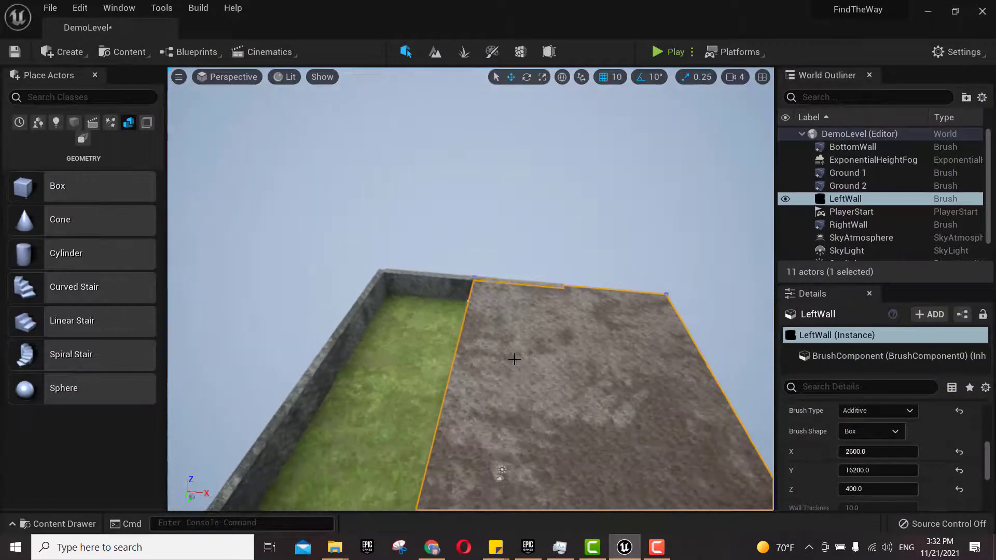
pyautogui.scroll(-1, 636, 406)
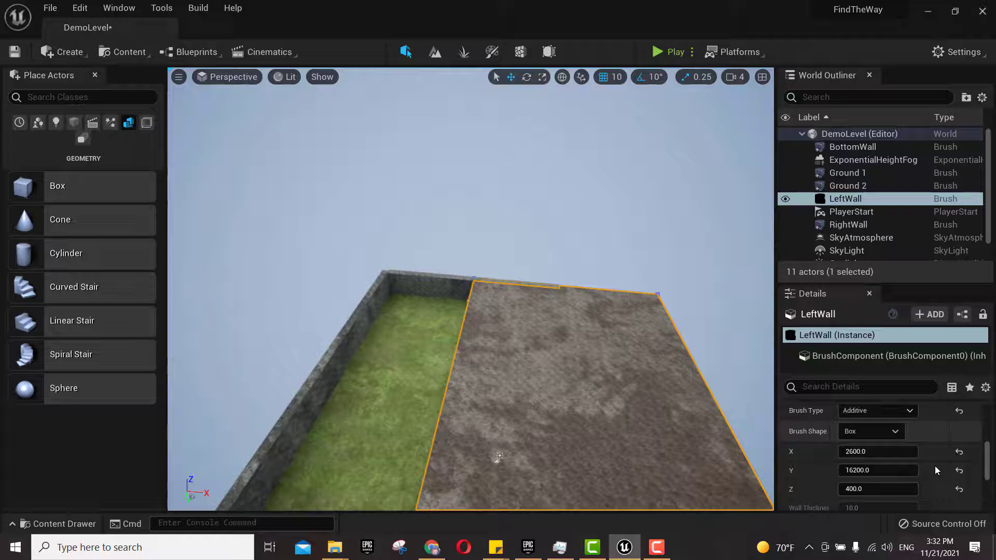
pyautogui.click(867, 455)
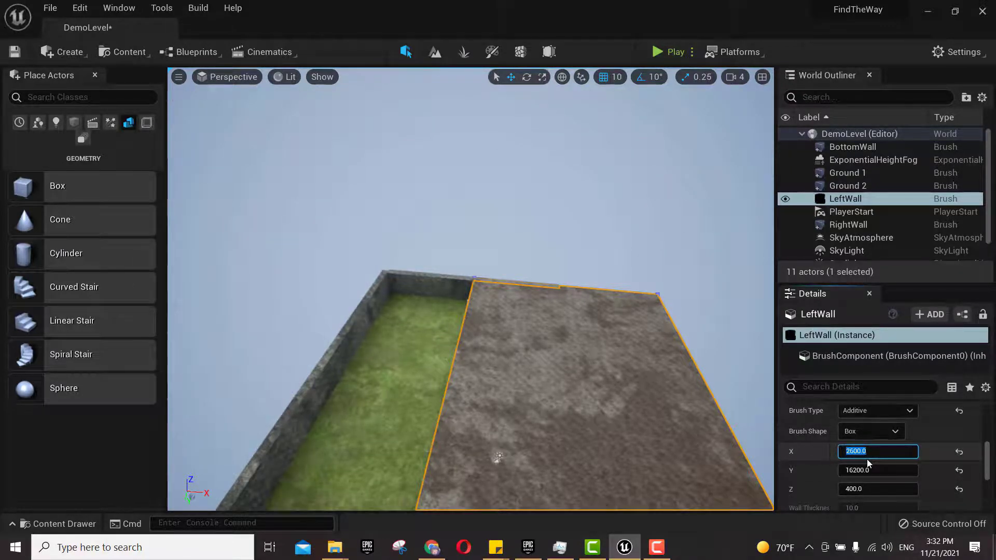
pyautogui.write('100')
pyautogui.press('Return')
# Duplicate BottomWall in place, offset slightly along Y, and rename the copy as TopWall
pyautogui.moveTo(540, 434); pyautogui.dragTo(487, 285, button='right')
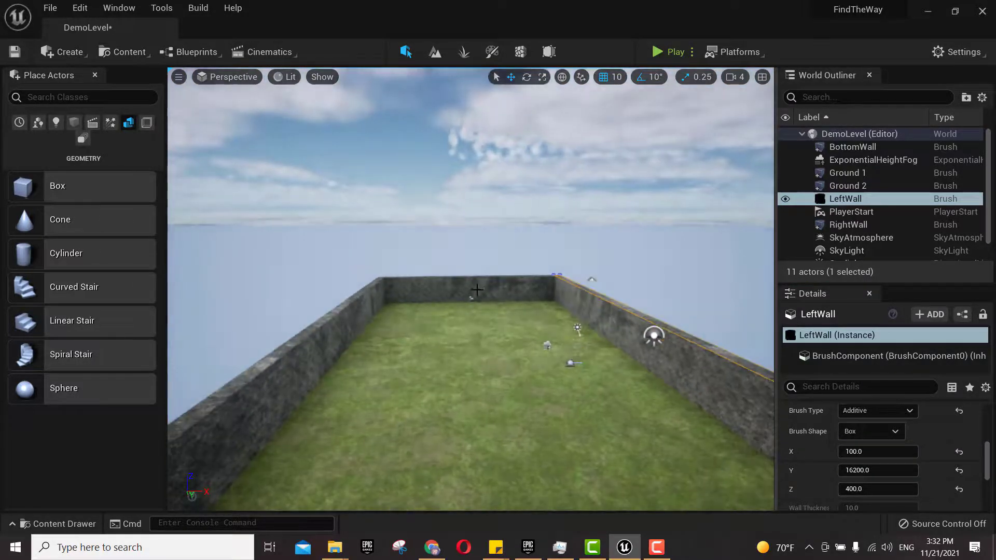
pyautogui.click(473, 293)
pyautogui.keyDown('alt'); pyautogui.moveTo(472, 295); pyautogui.dragTo(493, 358); pyautogui.keyUp('alt')
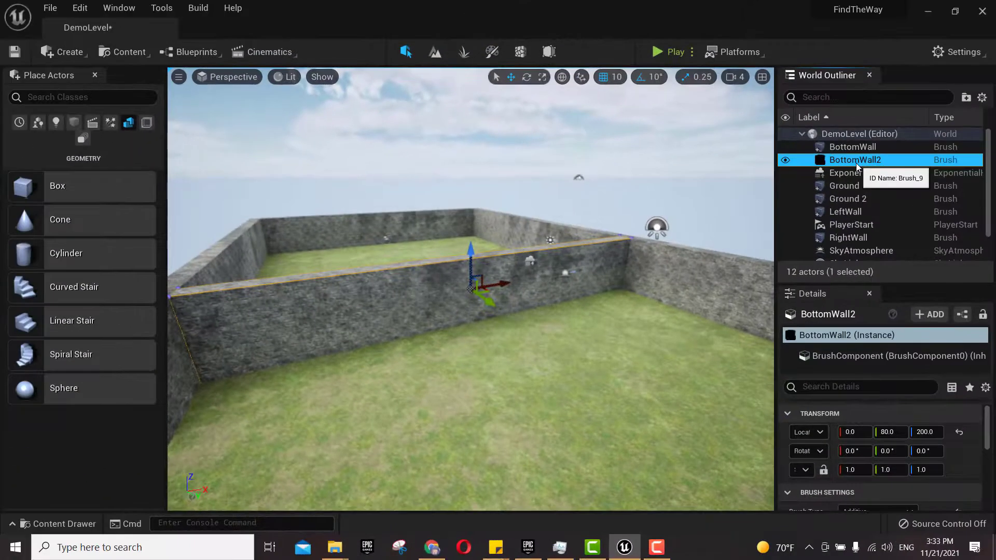
pyautogui.click(857, 161)
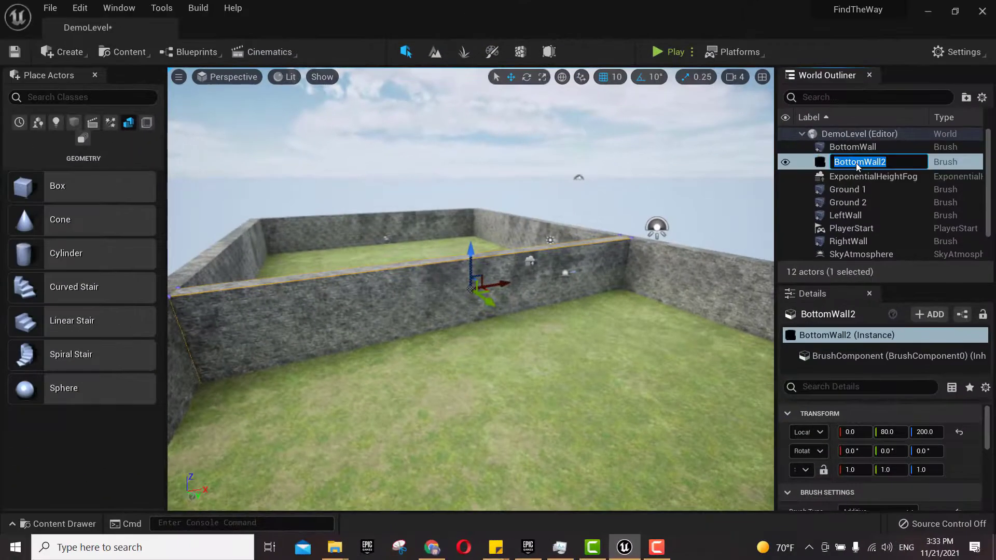
pyautogui.write('TopWall')
pyautogui.press('Return')
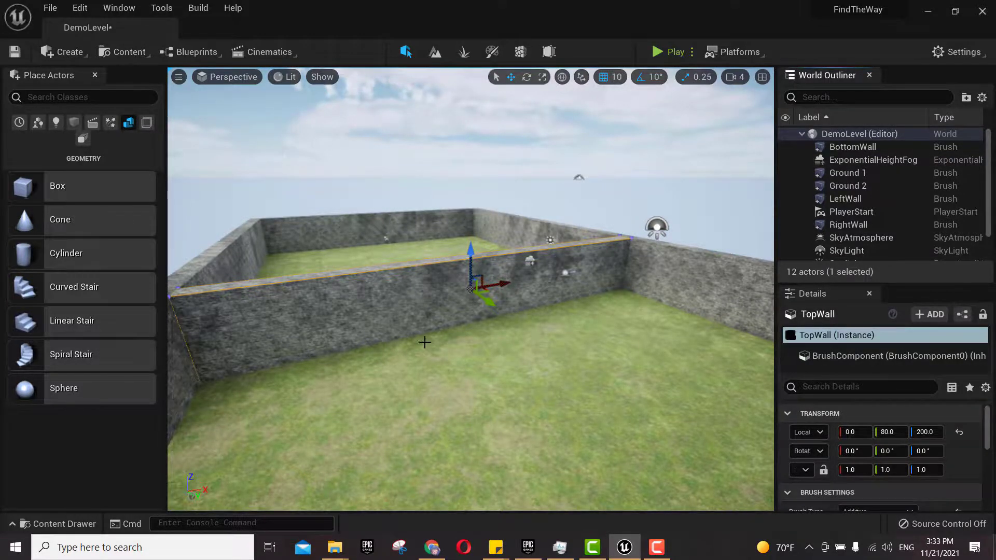
# Move TopWall to the far end of the grounds by setting its Y location to 13650
pyautogui.moveTo(424, 342)
pyautogui.keyDown('alt'); pyautogui.mouseDown()
pyautogui.moveTo(321, 343)
pyautogui.moveTo(422, 351)
pyautogui.mouseUp(); pyautogui.keyUp('alt')
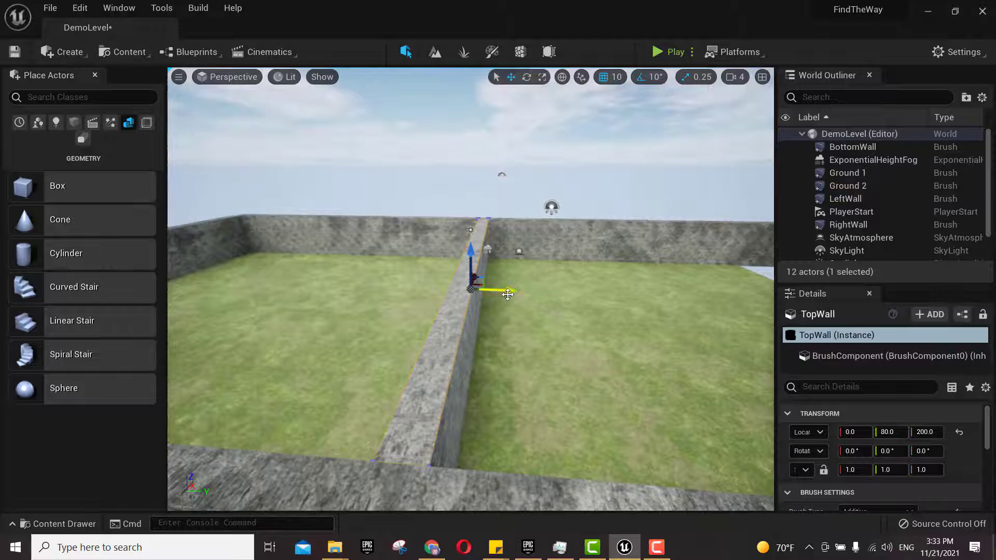
pyautogui.moveTo(507, 294); pyautogui.dragTo(573, 317)
pyautogui.click(904, 432)
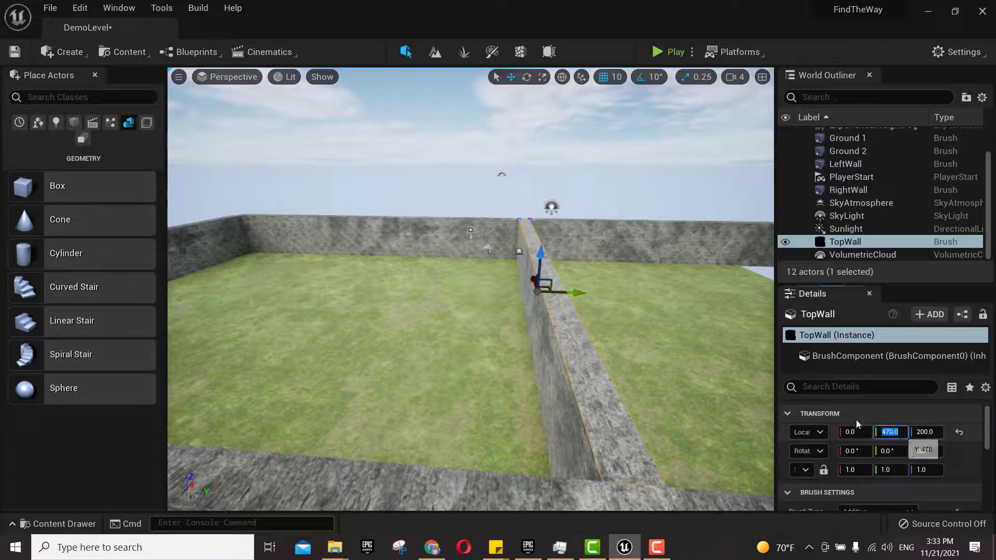
pyautogui.write('13650')
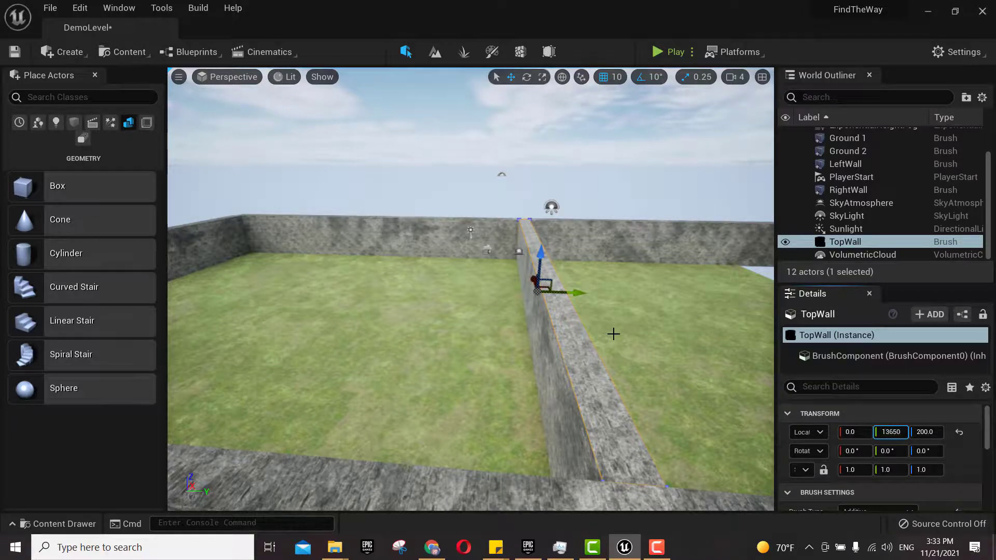
pyautogui.press('Return')
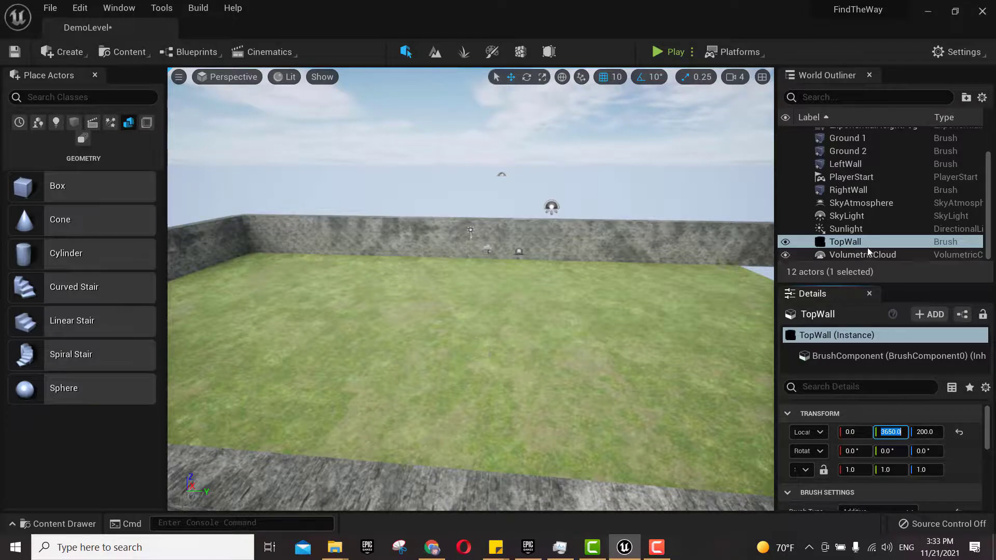
pyautogui.click(597, 261)
pyautogui.press('f')
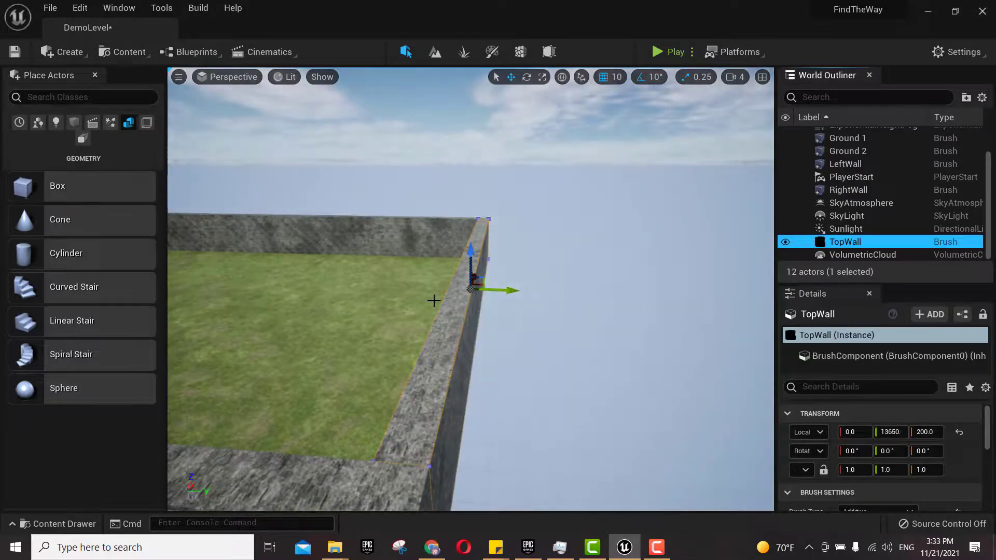
pyautogui.moveTo(471, 311); pyautogui.dragTo(532, 287, button='right')
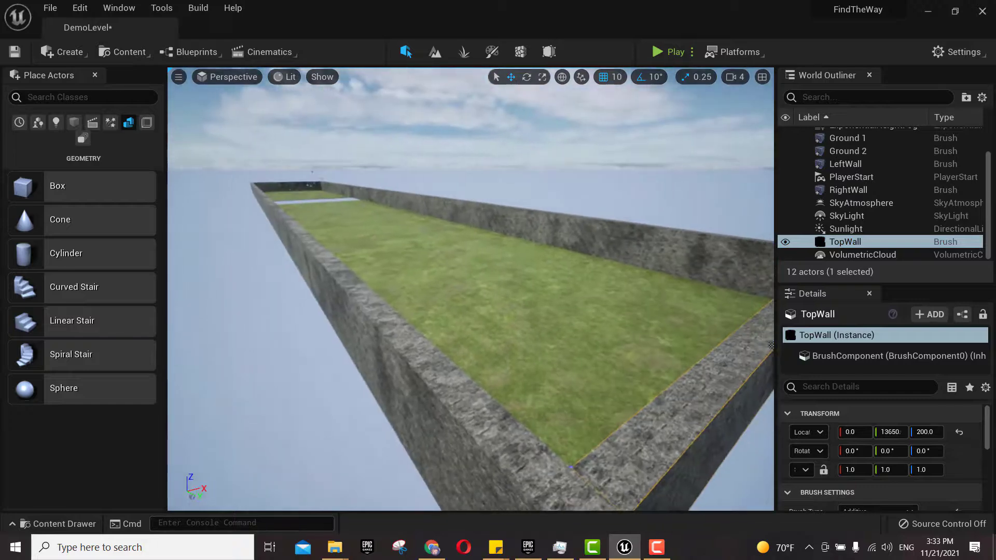
# Save all changes to the level and project
pyautogui.click(50, 11)
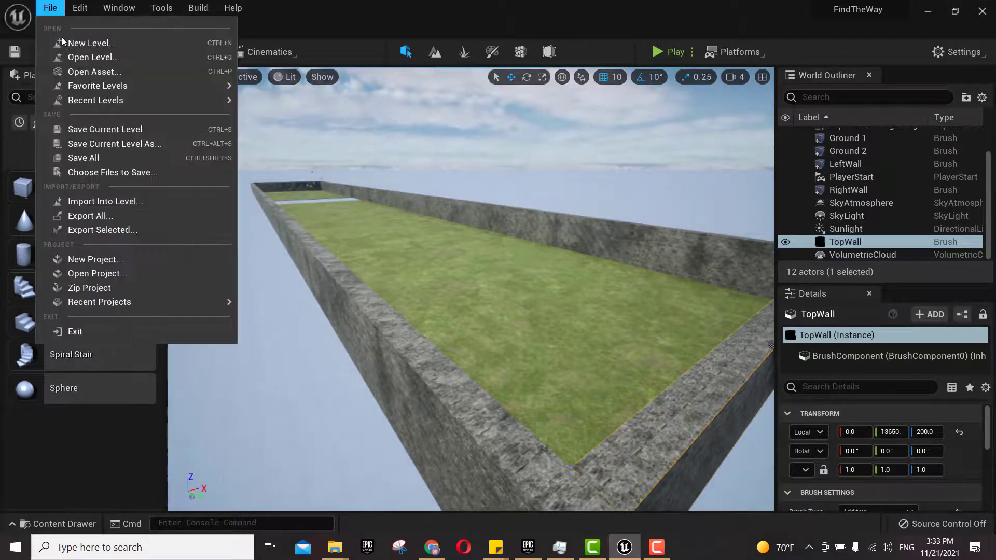
pyautogui.click(83, 158)
pyautogui.moveTo(574, 216); pyautogui.dragTo(621, 229, button='right')
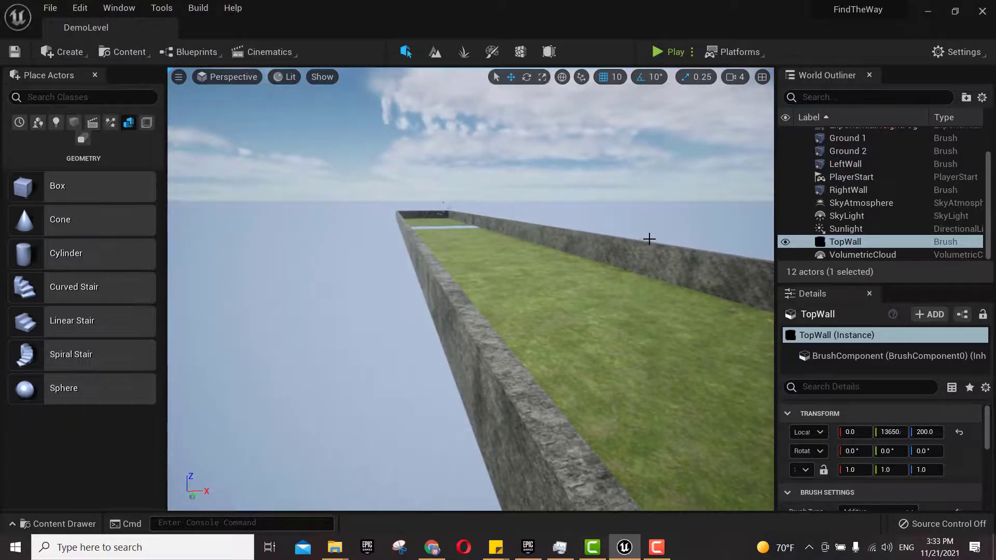